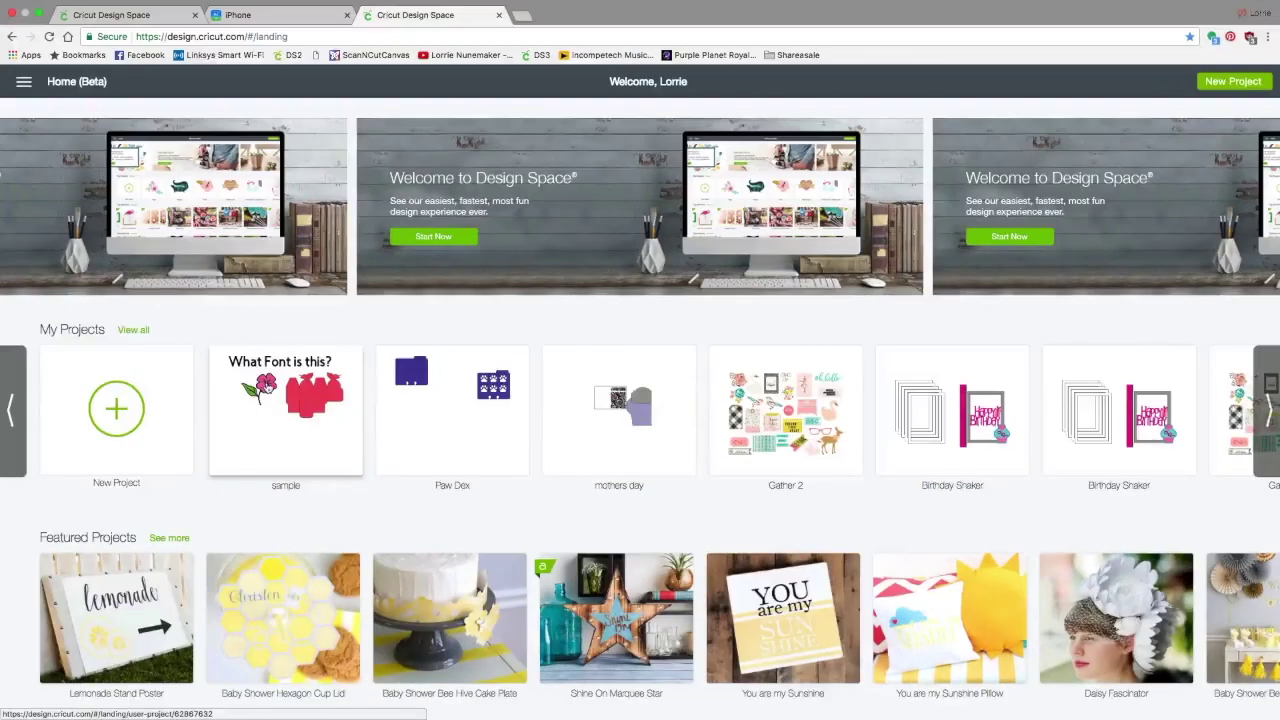
# Step: Start a new project and add a square shape near the canvas middle
pyautogui.click(118, 410)
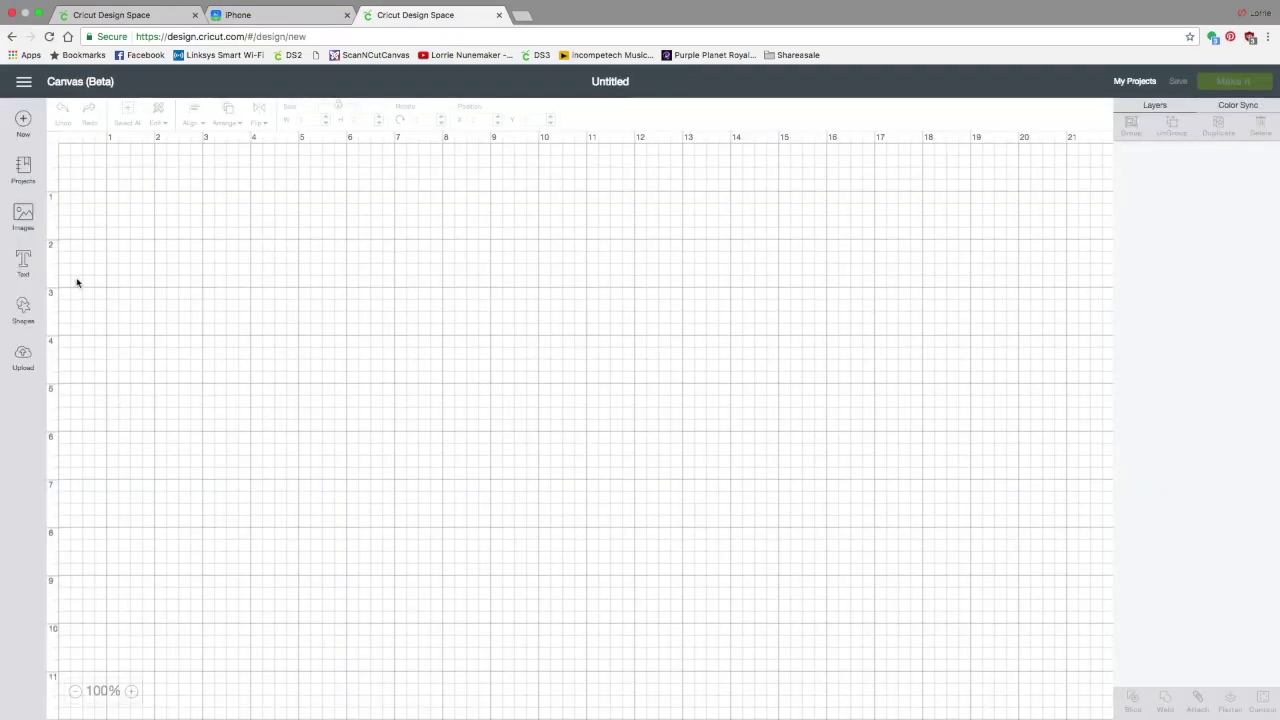
pyautogui.click(23, 308)
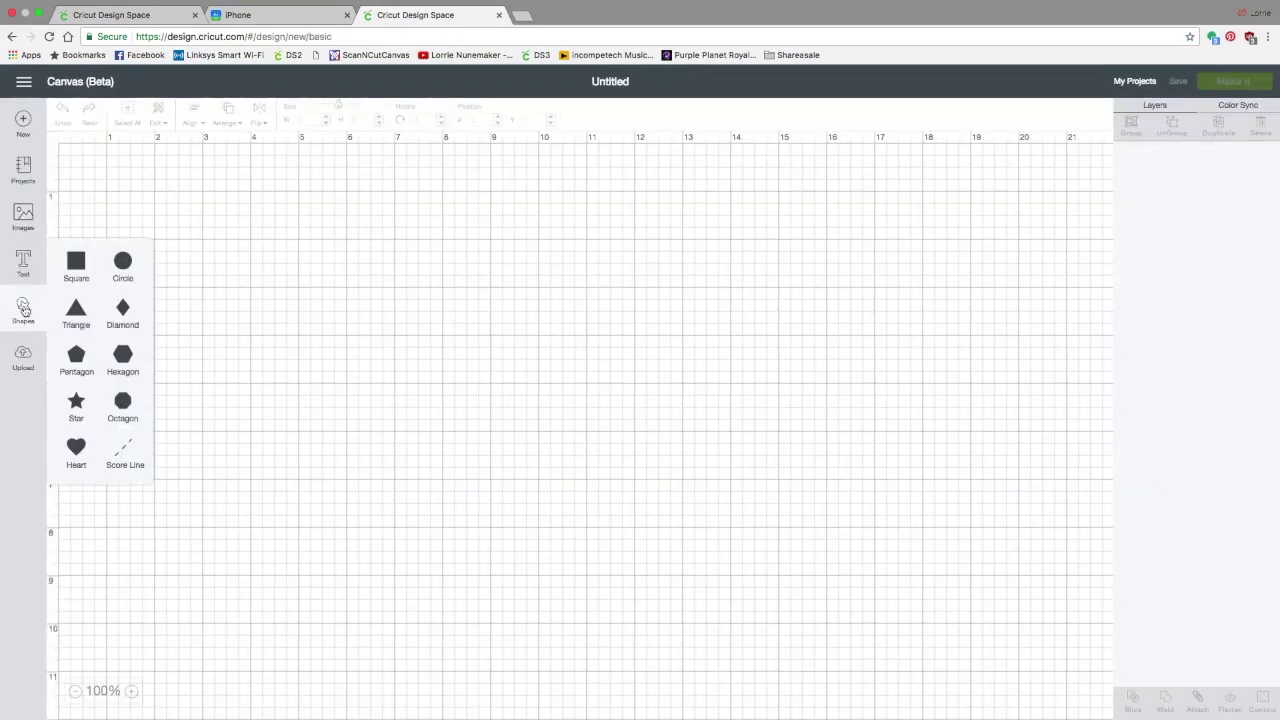
pyautogui.click(77, 263)
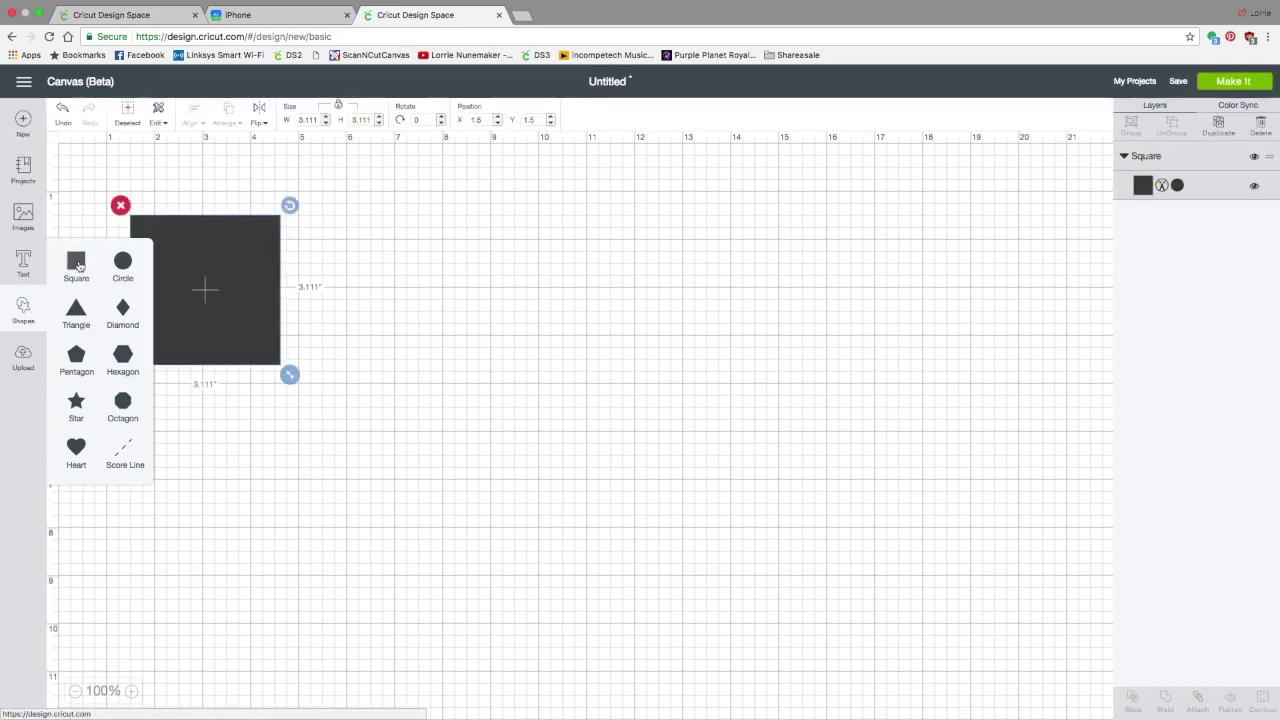
pyautogui.moveTo(265, 306); pyautogui.dragTo(466, 324)
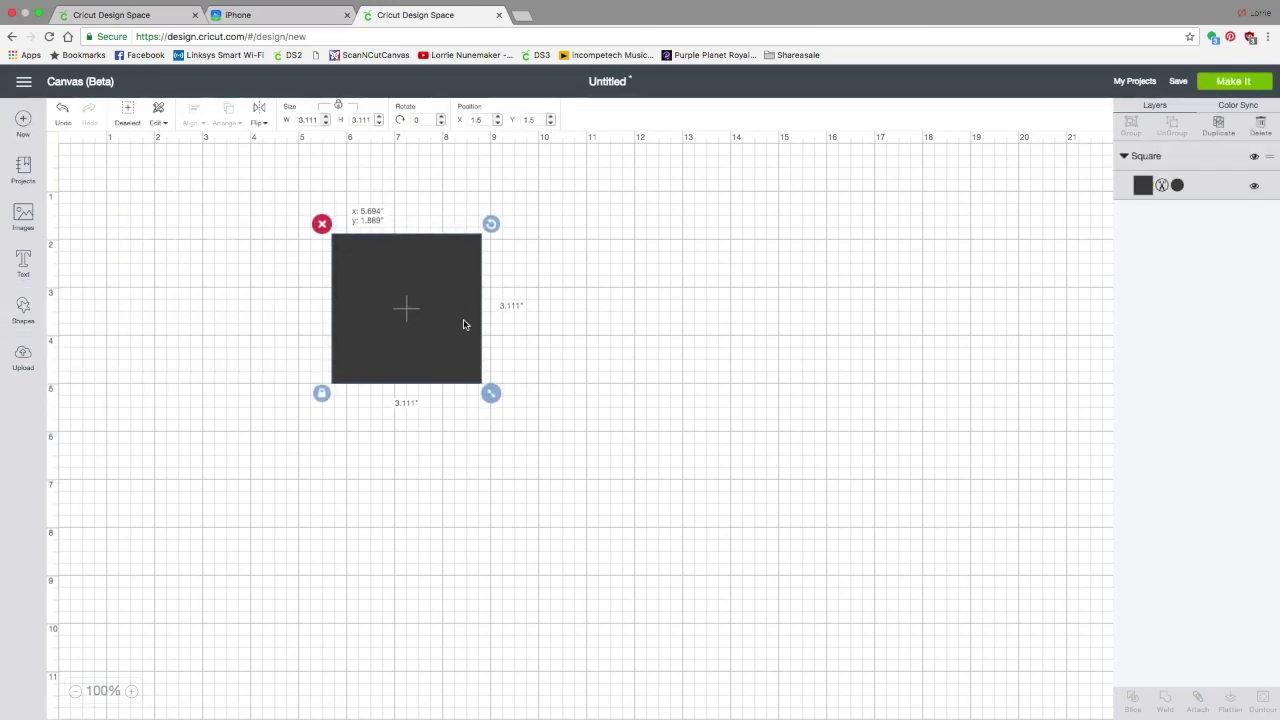
# Step: Unlock proportions and resize the square to 4.25 × 5.5 inches
pyautogui.click(322, 394)
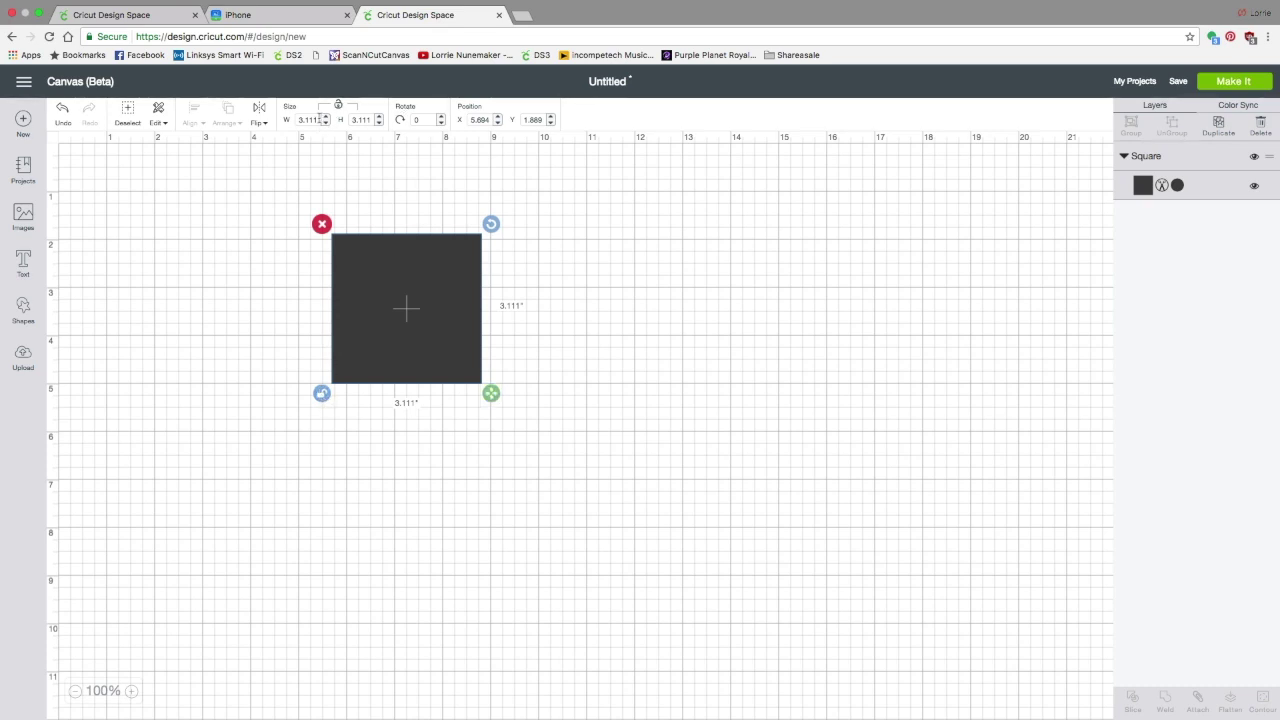
pyautogui.click(317, 119)
pyautogui.moveTo(317, 119); pyautogui.dragTo(292, 119)
pyautogui.write('4.25')
pyautogui.press('Tab')
pyautogui.write('5')
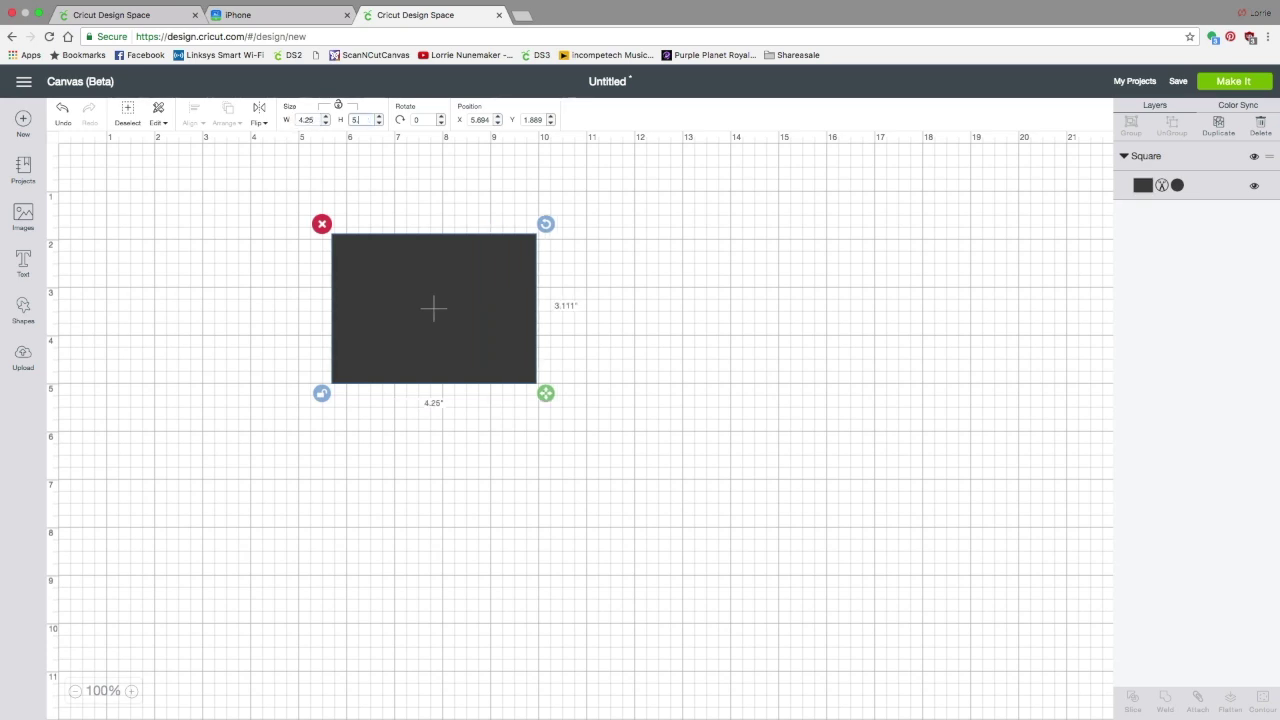
pyautogui.write('.5')
pyautogui.press('Return')
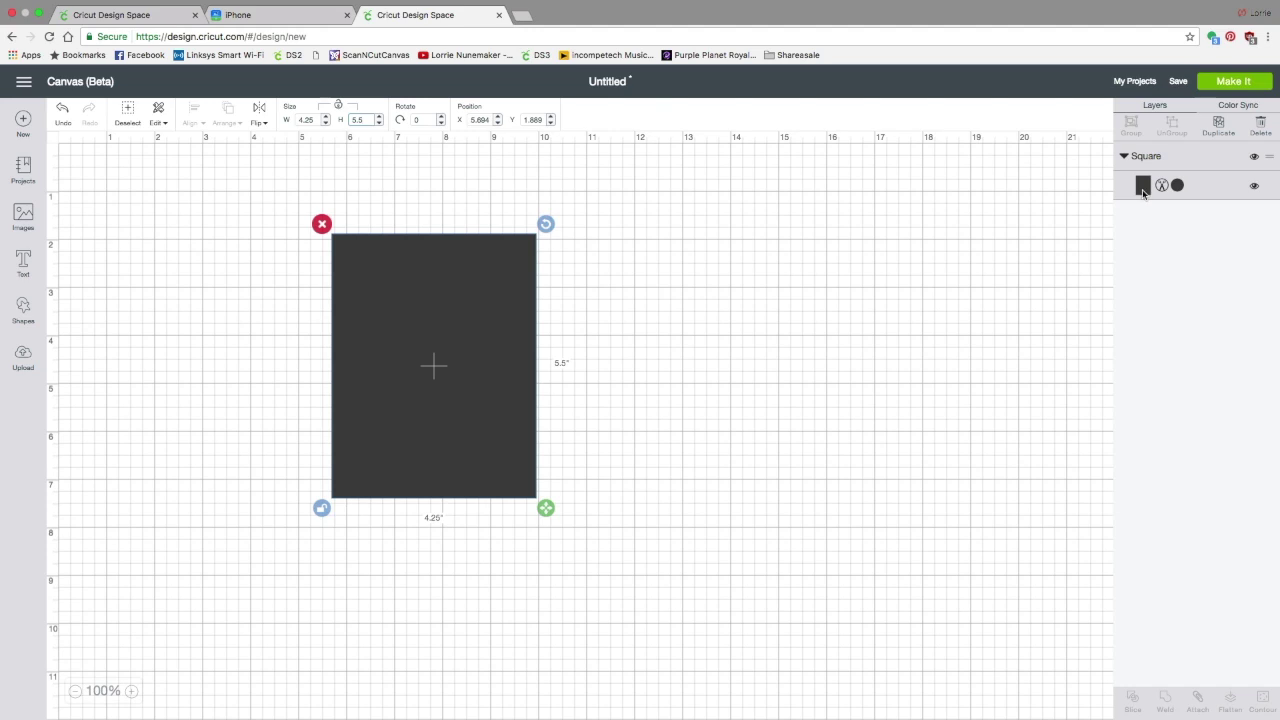
pyautogui.click(1144, 189)
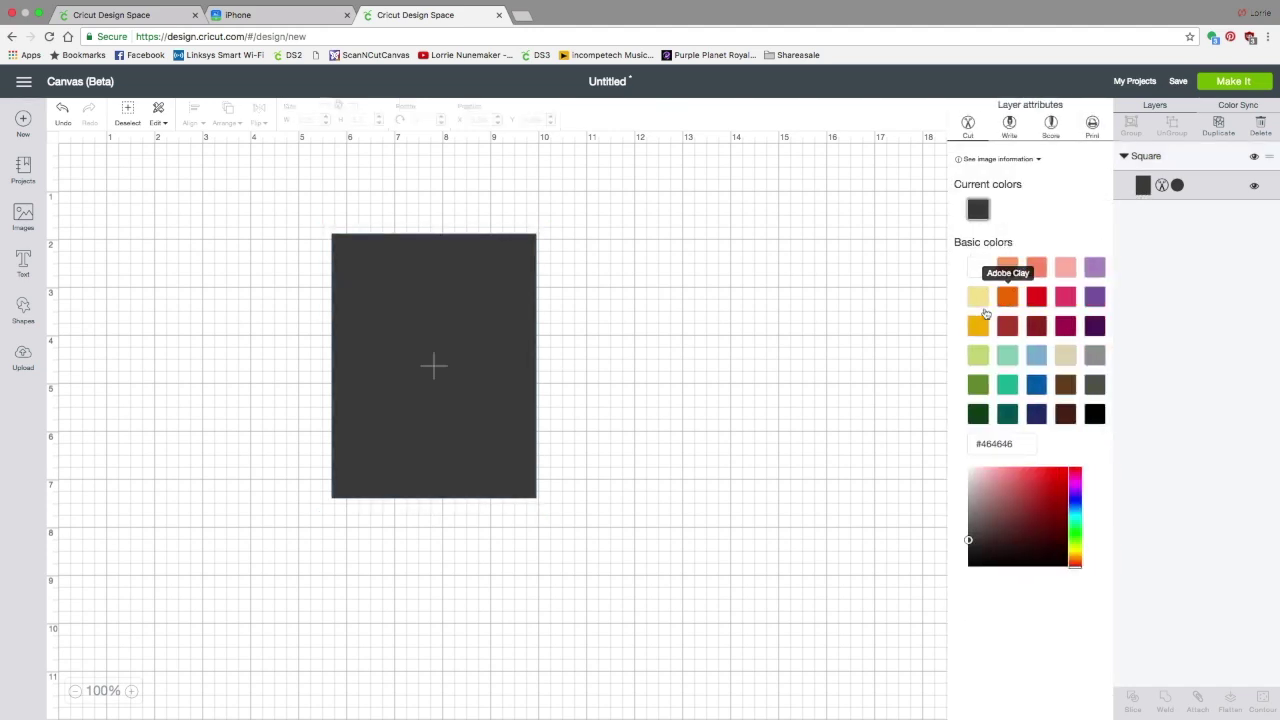
# Step: Make the rectangle Candycorn yellow, move it right, and place a duplicate to its left
pyautogui.click(978, 326)
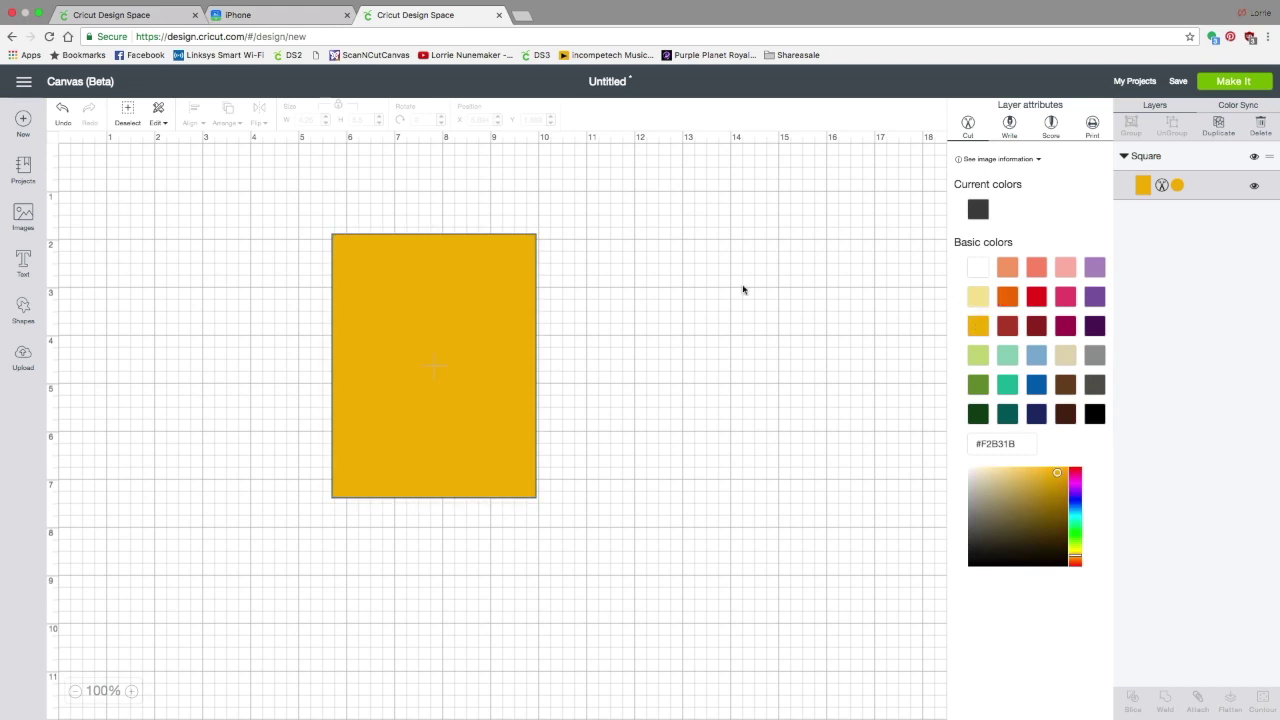
pyautogui.moveTo(445, 298); pyautogui.dragTo(685, 282)
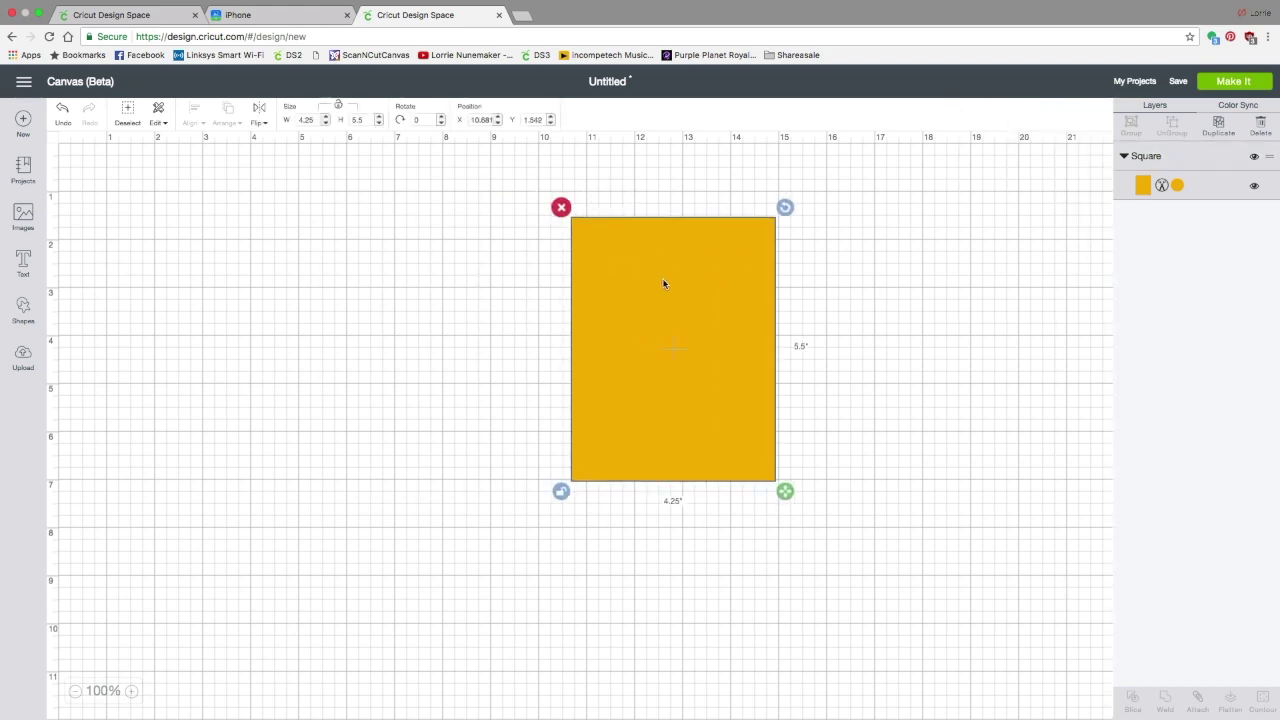
pyautogui.click(1219, 124)
pyautogui.moveTo(735, 302); pyautogui.dragTo(353, 267)
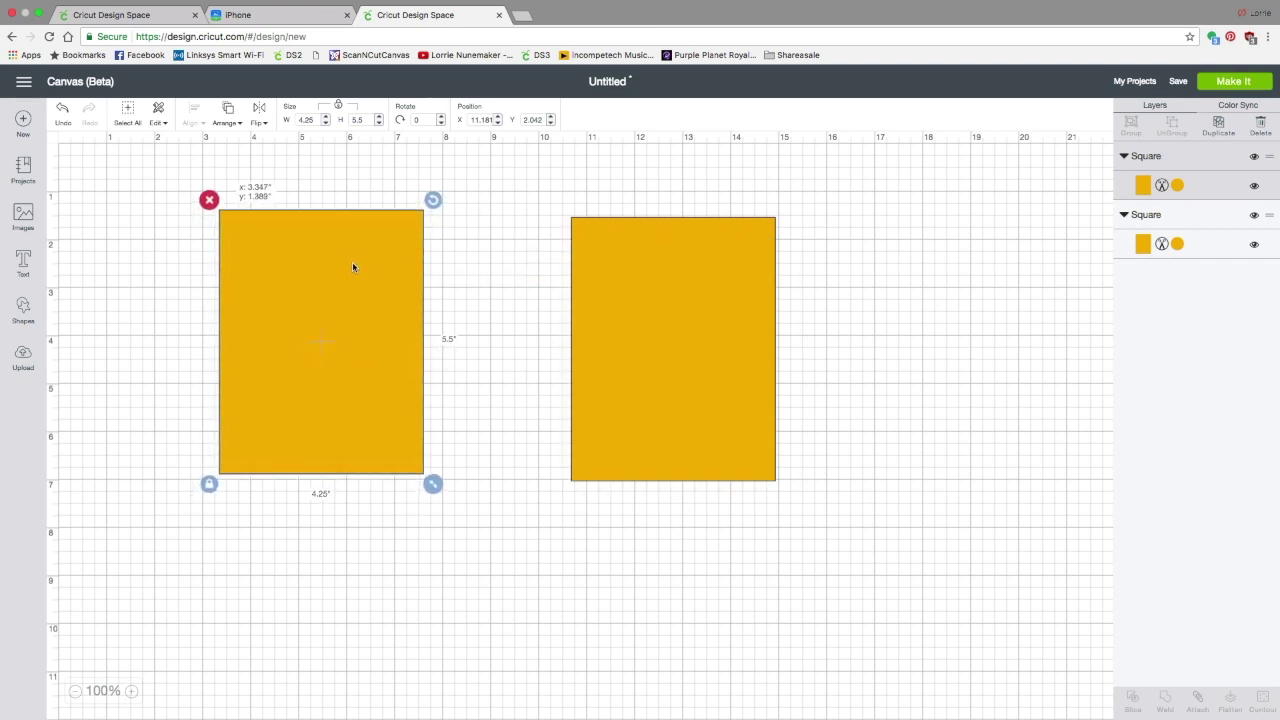
pyautogui.moveTo(352, 264); pyautogui.dragTo(352, 264)
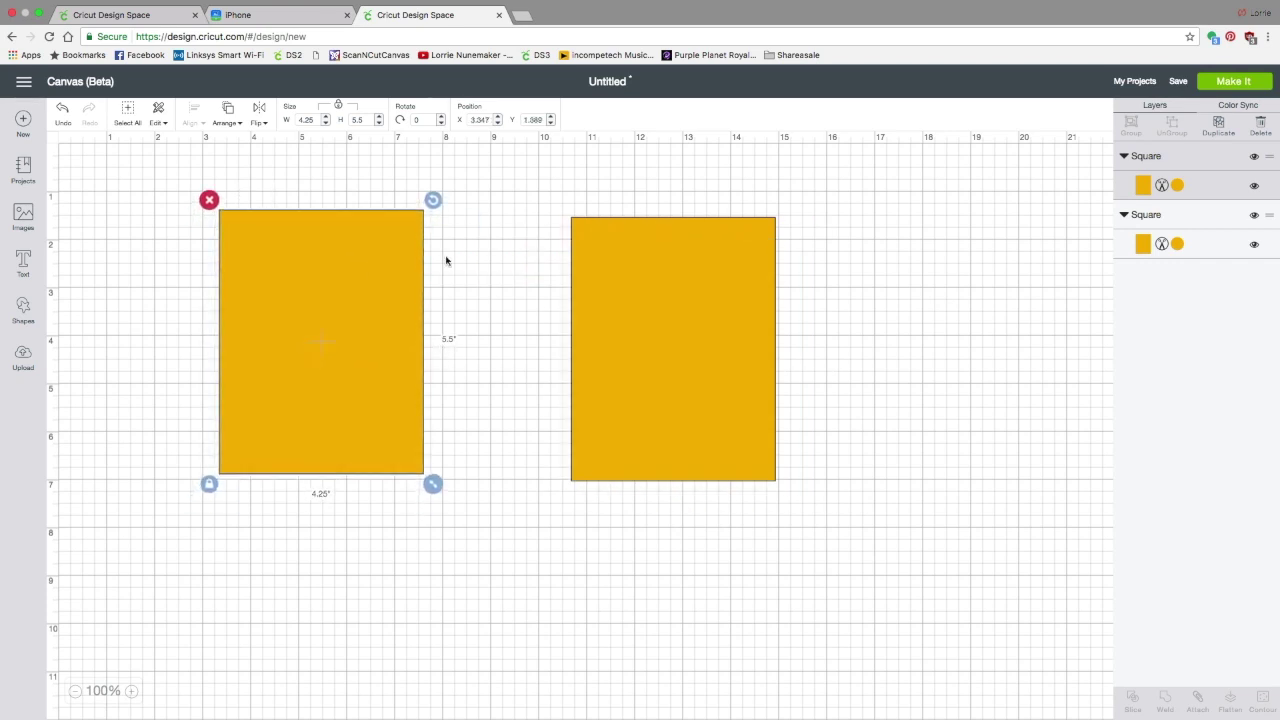
# Step: Colour the left copy Rose Pink and nudge it into place
pyautogui.click(1143, 186)
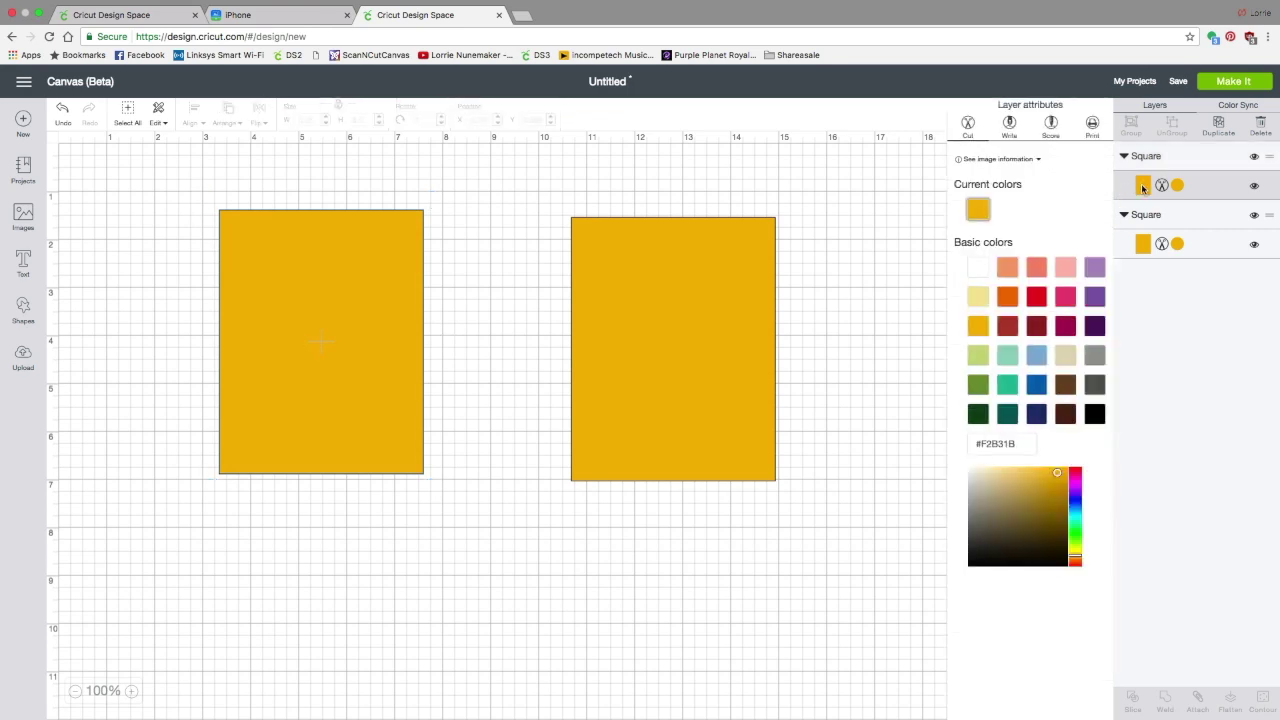
pyautogui.click(1068, 304)
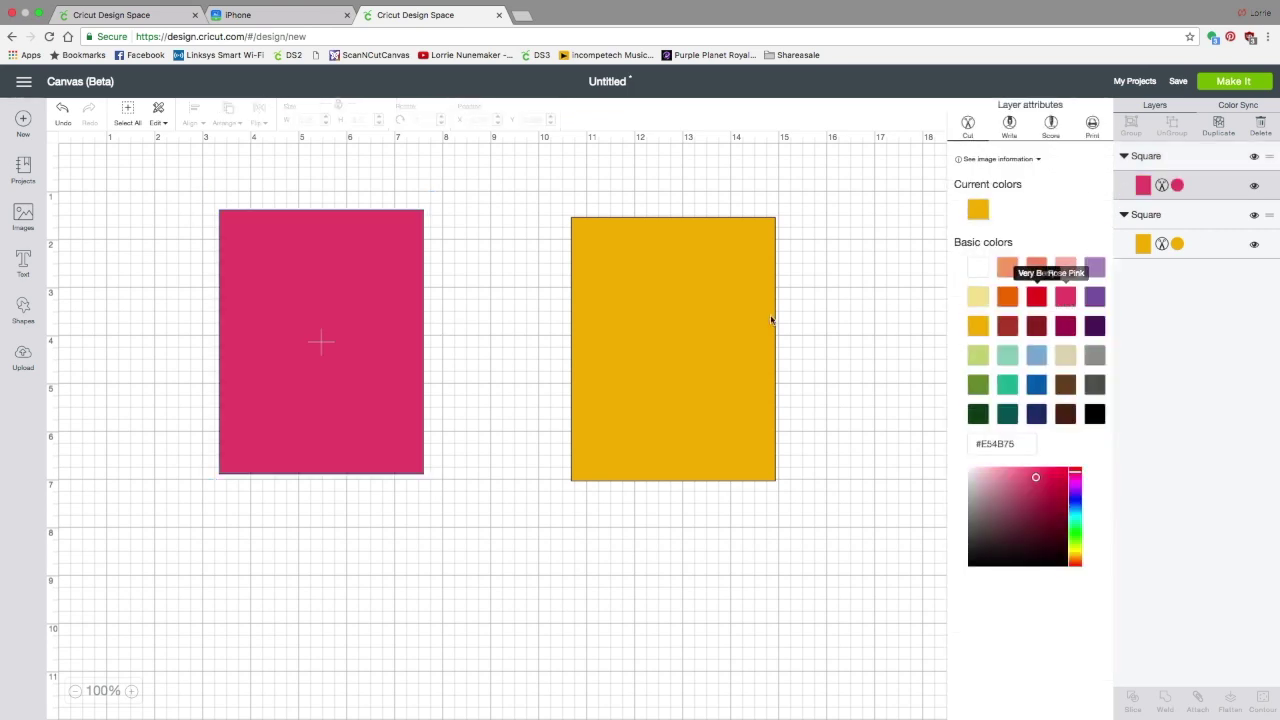
pyautogui.moveTo(294, 324); pyautogui.dragTo(325, 326)
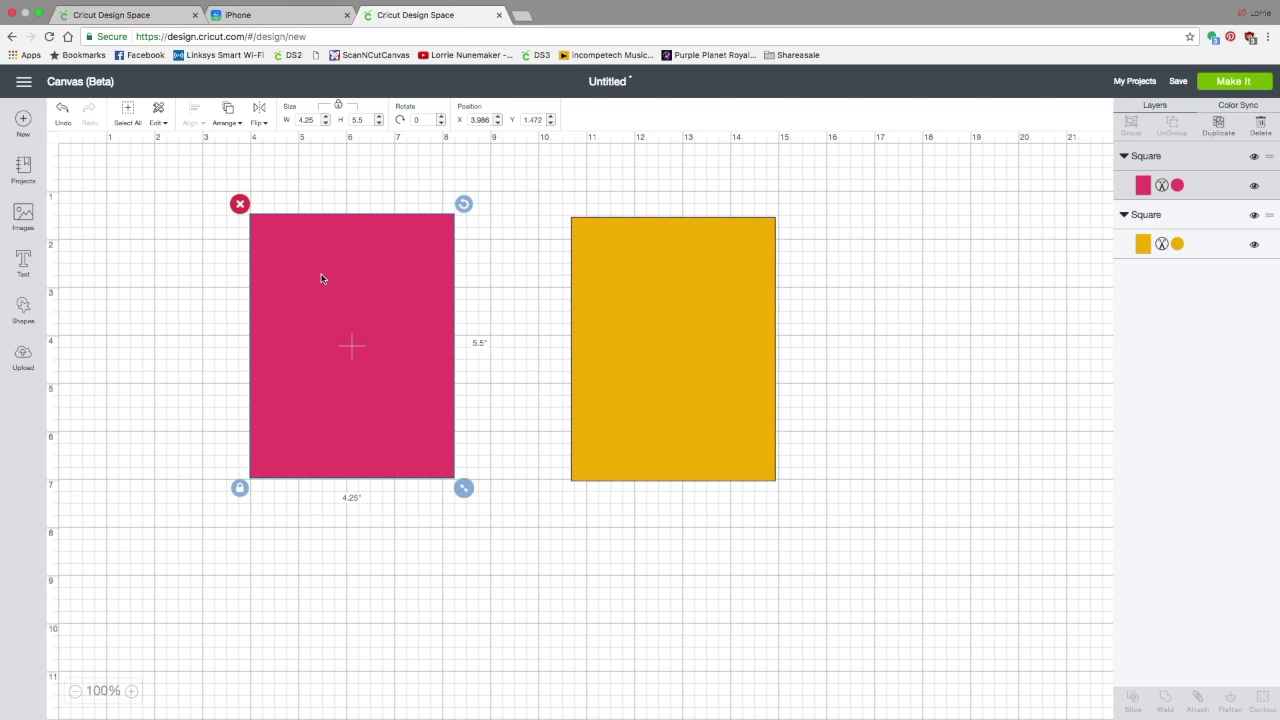
pyautogui.click(24, 311)
# Step: Add a square, resize it to a 3.25 × 0.5 inch bar, and set it near the pink panel's top
pyautogui.click(72, 263)
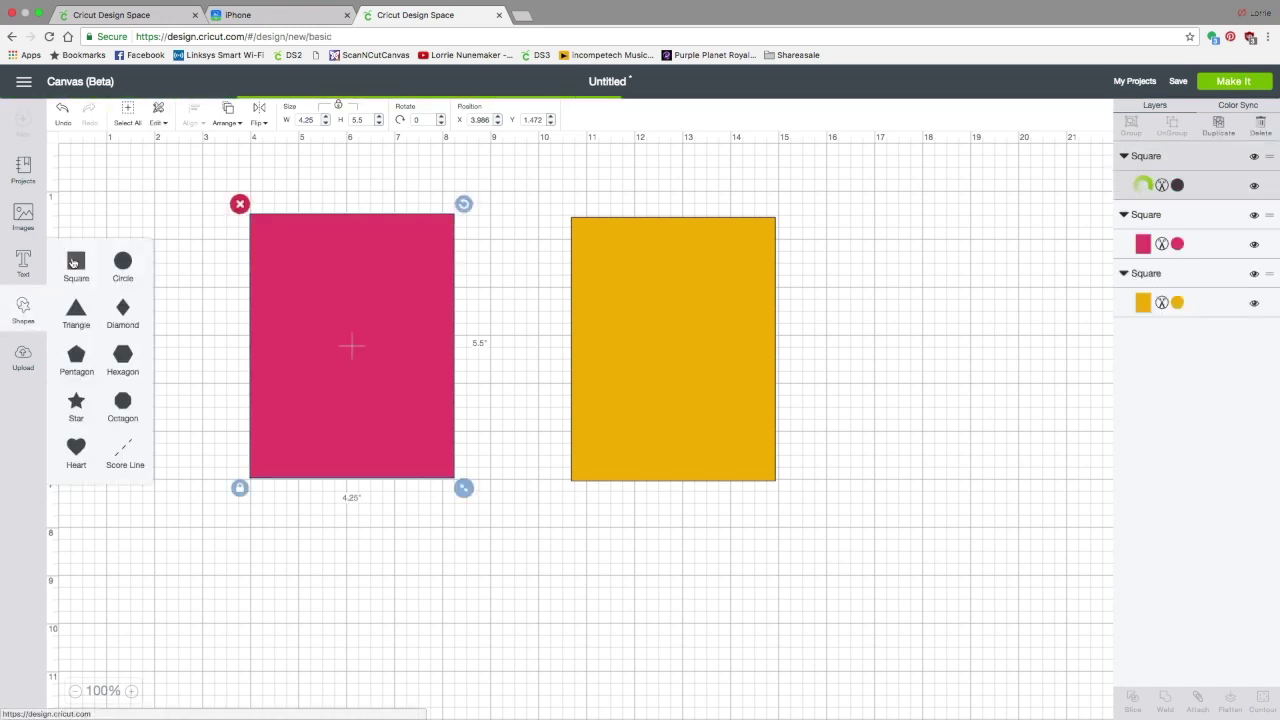
pyautogui.moveTo(260, 307); pyautogui.dragTo(451, 355)
pyautogui.click(338, 450)
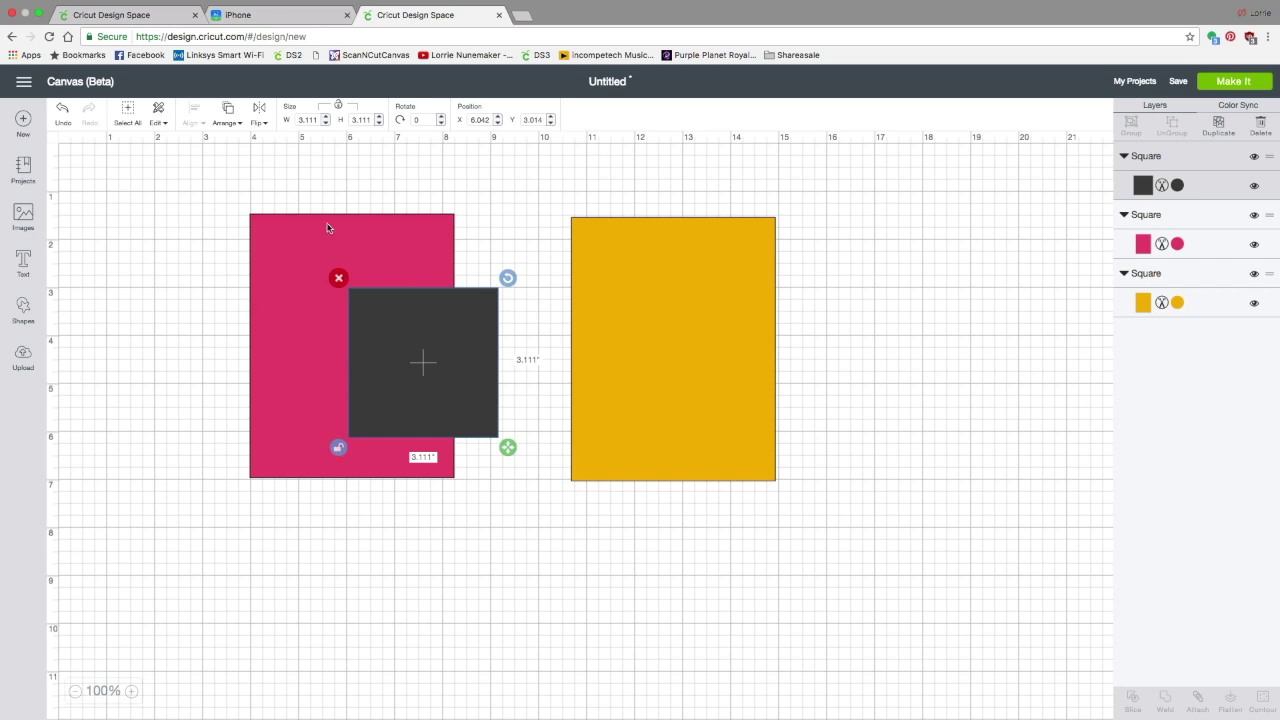
pyautogui.moveTo(318, 119); pyautogui.dragTo(289, 119)
pyautogui.write('3.25')
pyautogui.press('Tab')
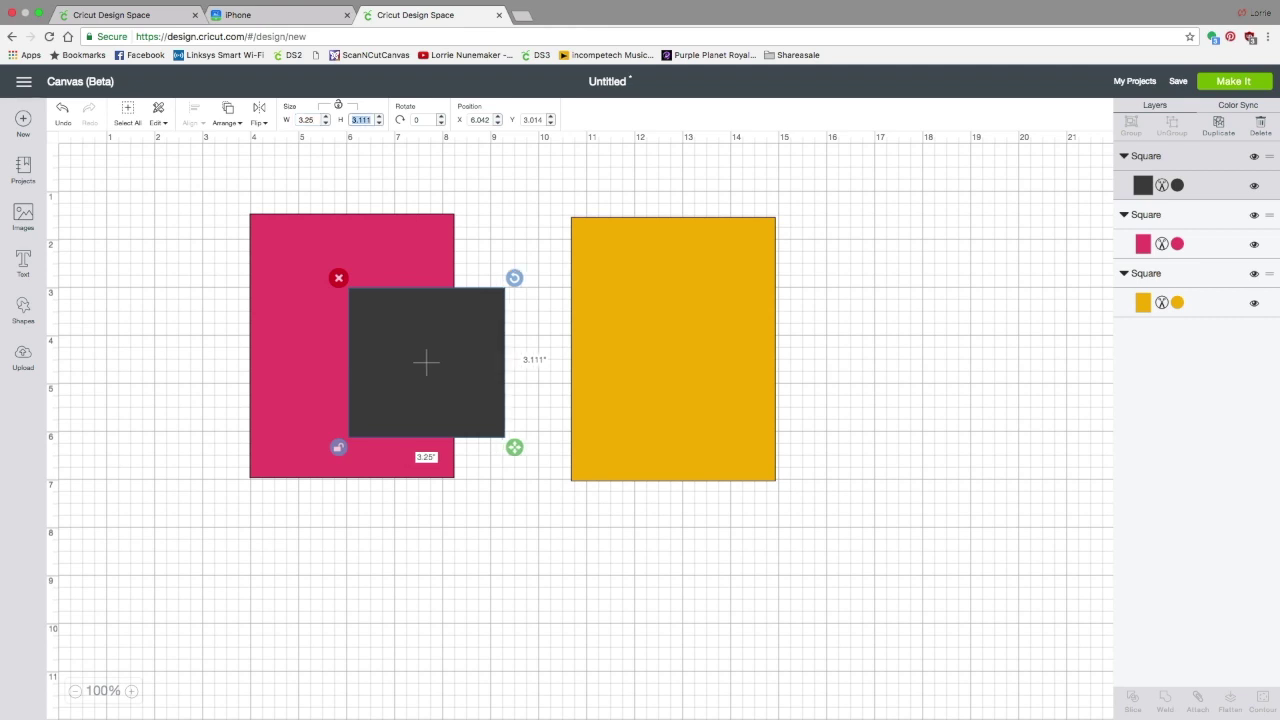
pyautogui.press('BackSpace')
pyautogui.write('.5')
pyautogui.press('Return')
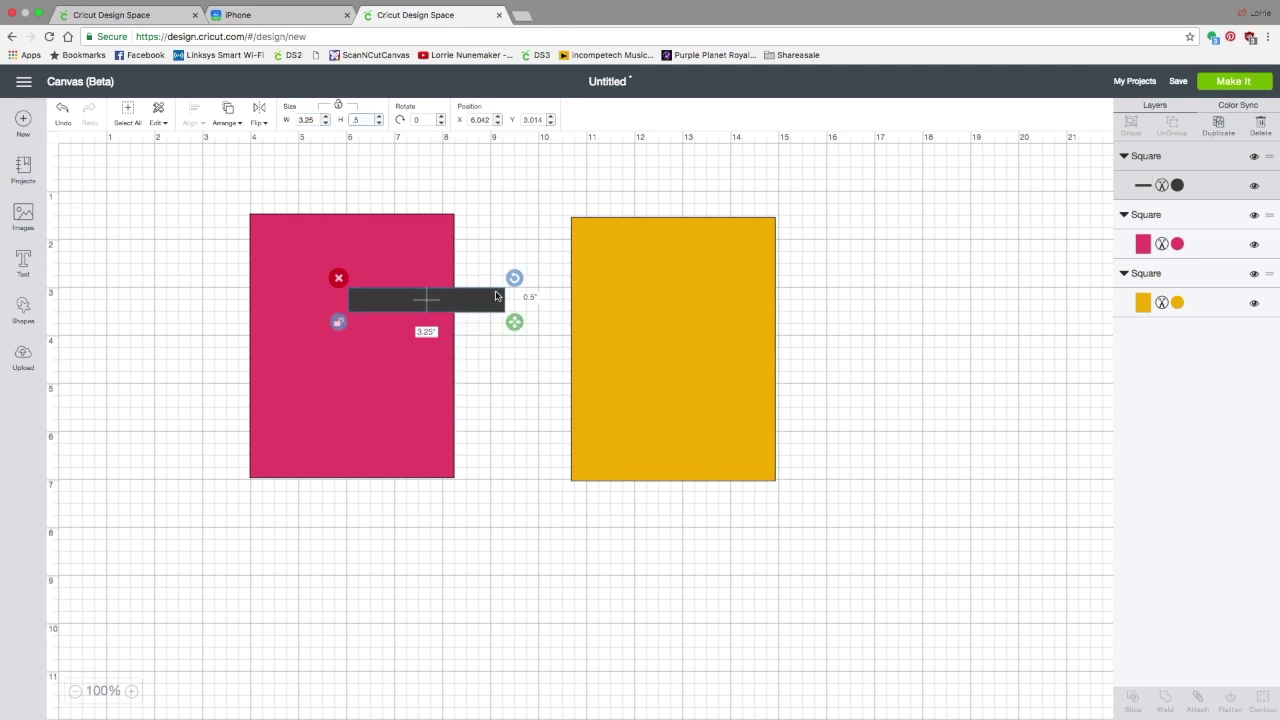
pyautogui.moveTo(488, 301); pyautogui.dragTo(411, 257)
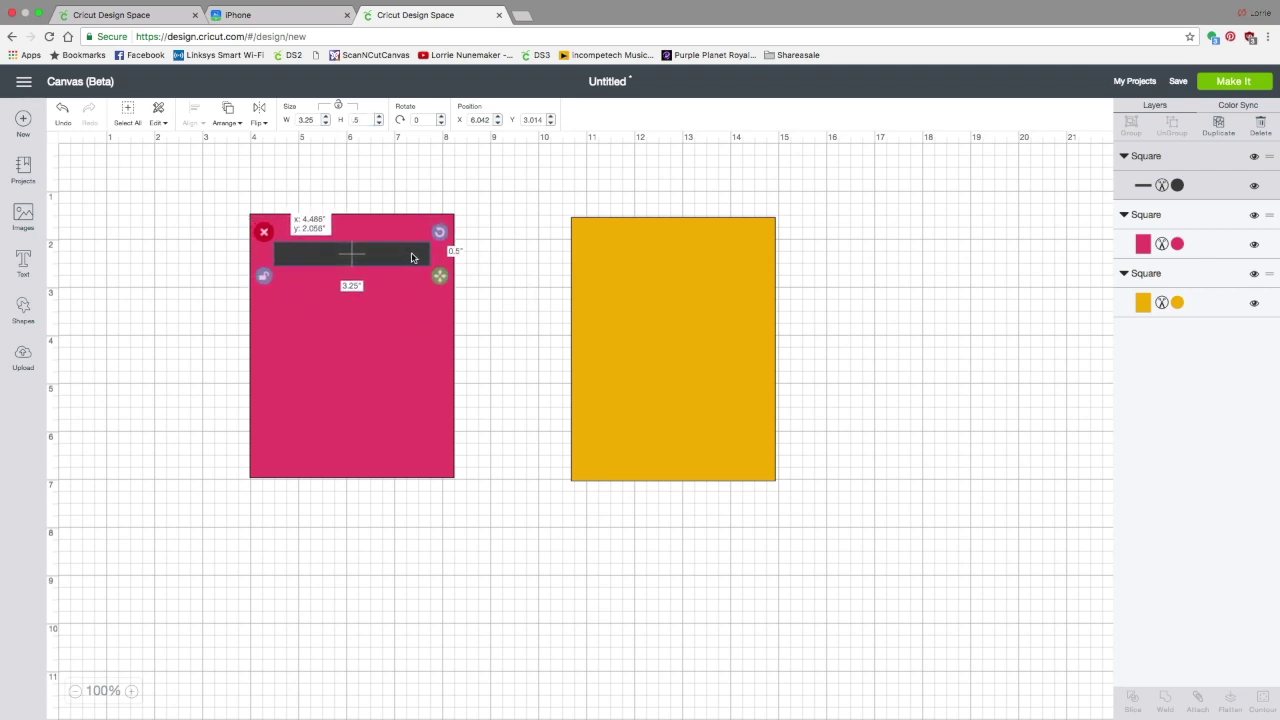
pyautogui.moveTo(411, 257); pyautogui.dragTo(411, 257)
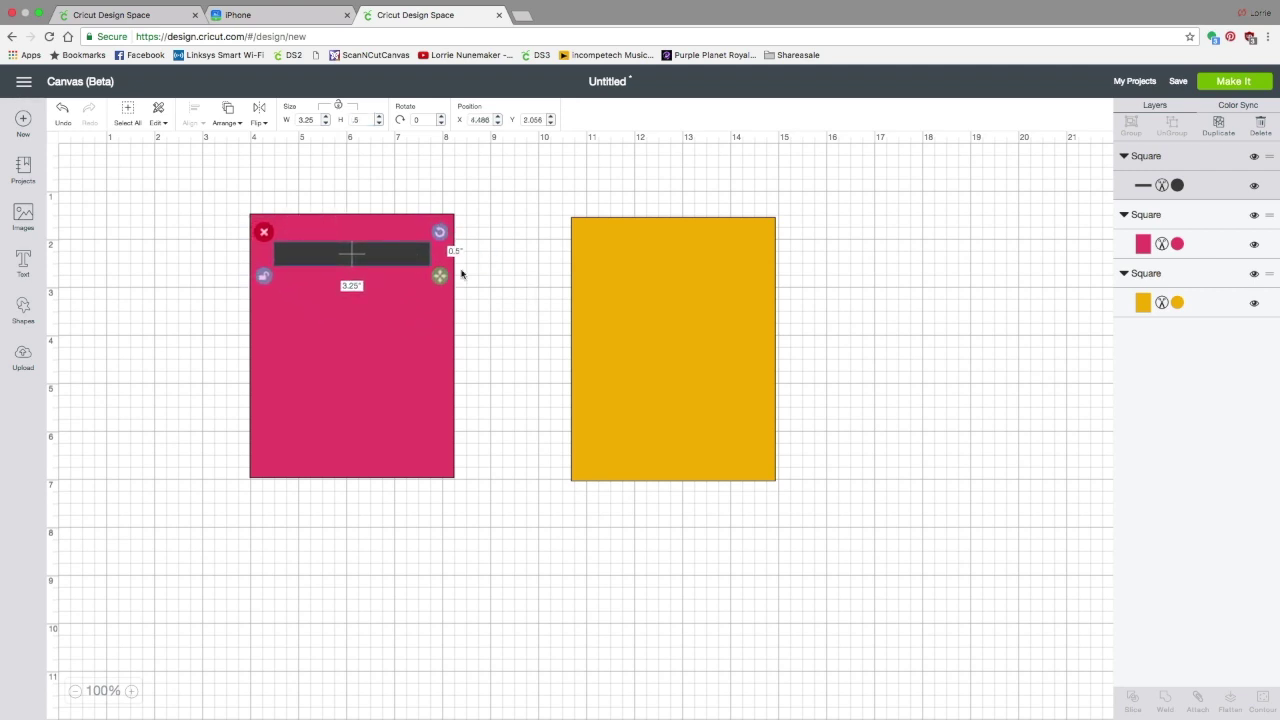
# Step: Duplicate the bar four times to make five dark bars, and shift the pink panel left
pyautogui.click(1219, 126)
pyautogui.click(1219, 126)
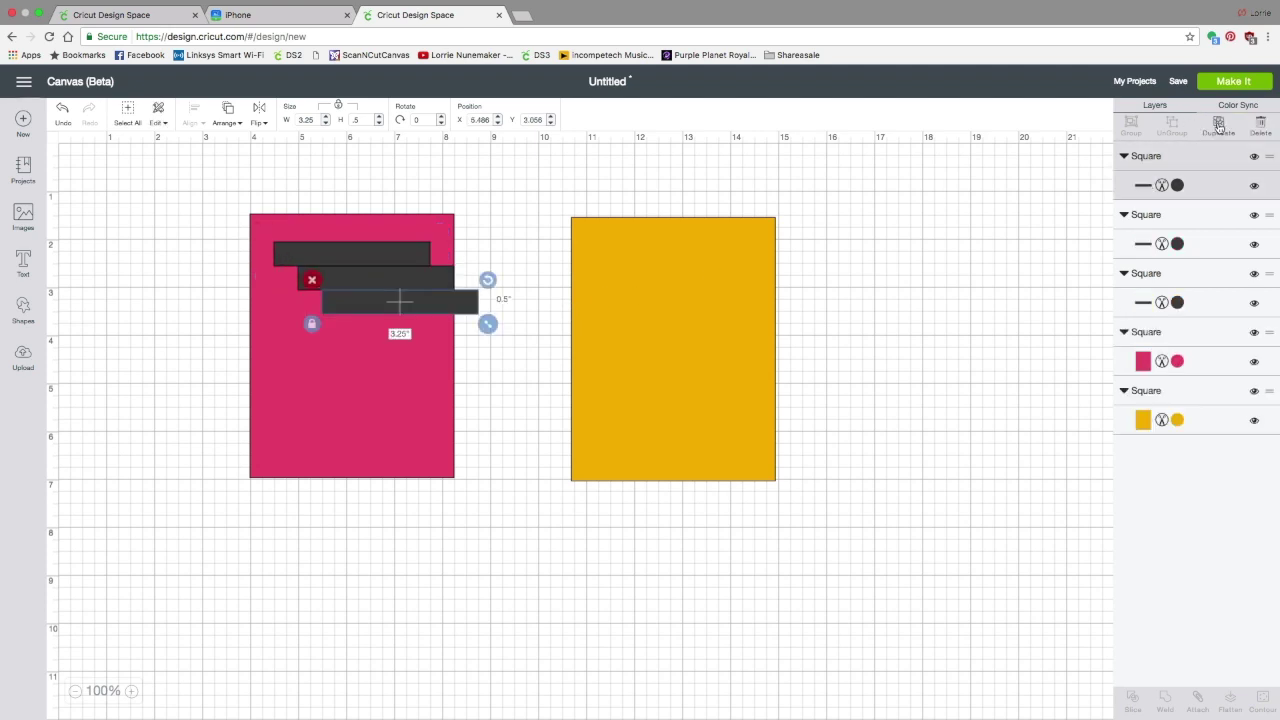
pyautogui.click(1219, 126)
pyautogui.click(1219, 126)
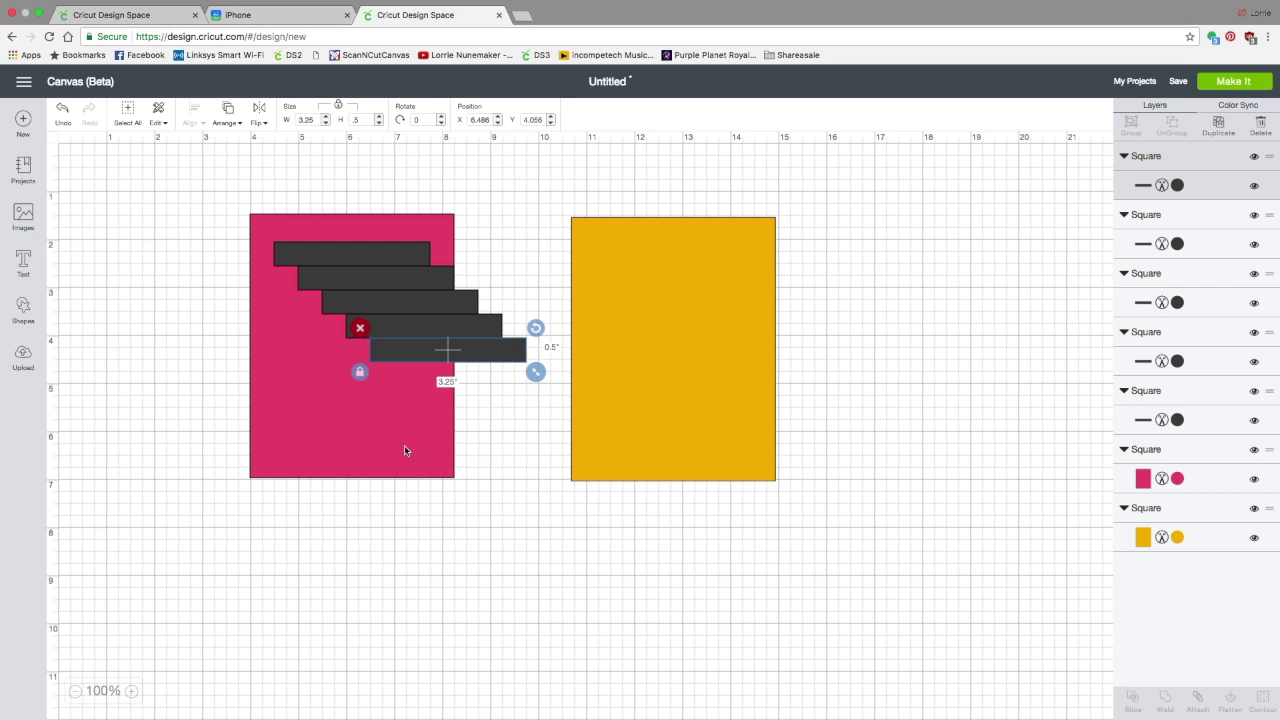
pyautogui.moveTo(390, 427); pyautogui.dragTo(208, 421)
# Step: Drag the top bar up and the bottom bar down to span the stripe area
pyautogui.moveTo(488, 361); pyautogui.dragTo(454, 455)
pyautogui.moveTo(414, 255); pyautogui.dragTo(197, 222)
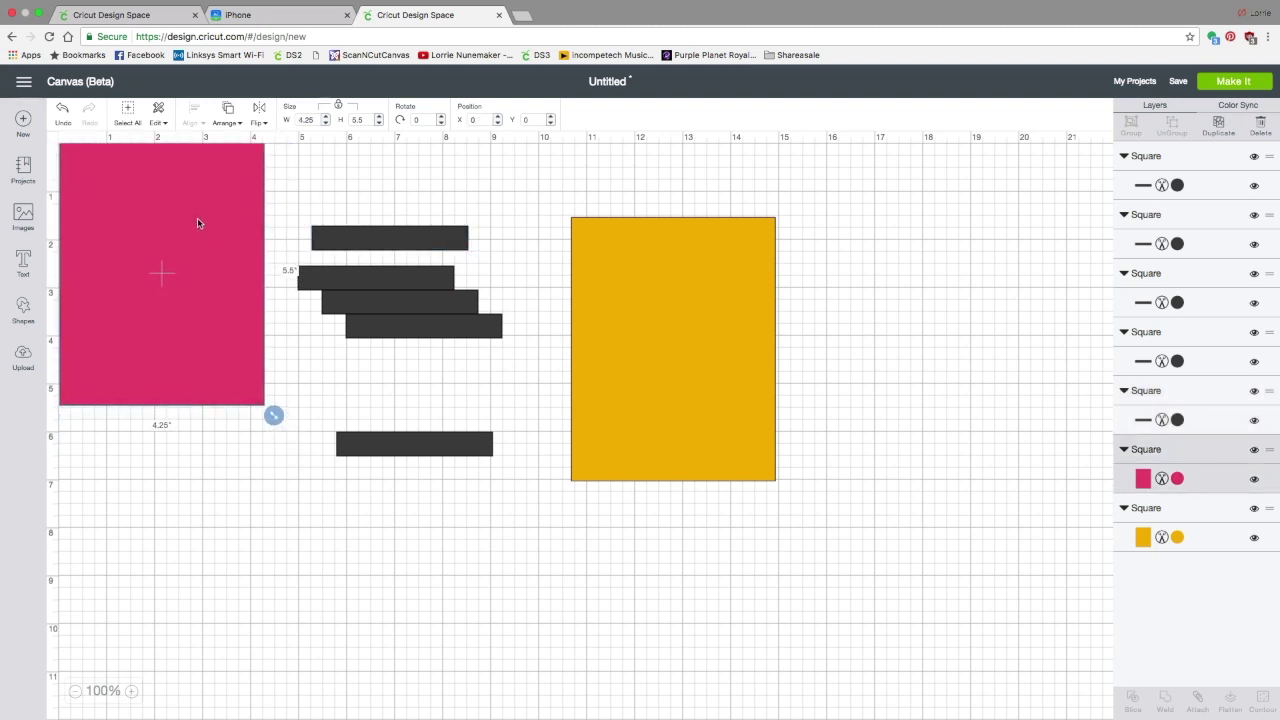
pyautogui.moveTo(374, 236); pyautogui.dragTo(326, 177)
pyautogui.moveTo(410, 448); pyautogui.dragTo(342, 376)
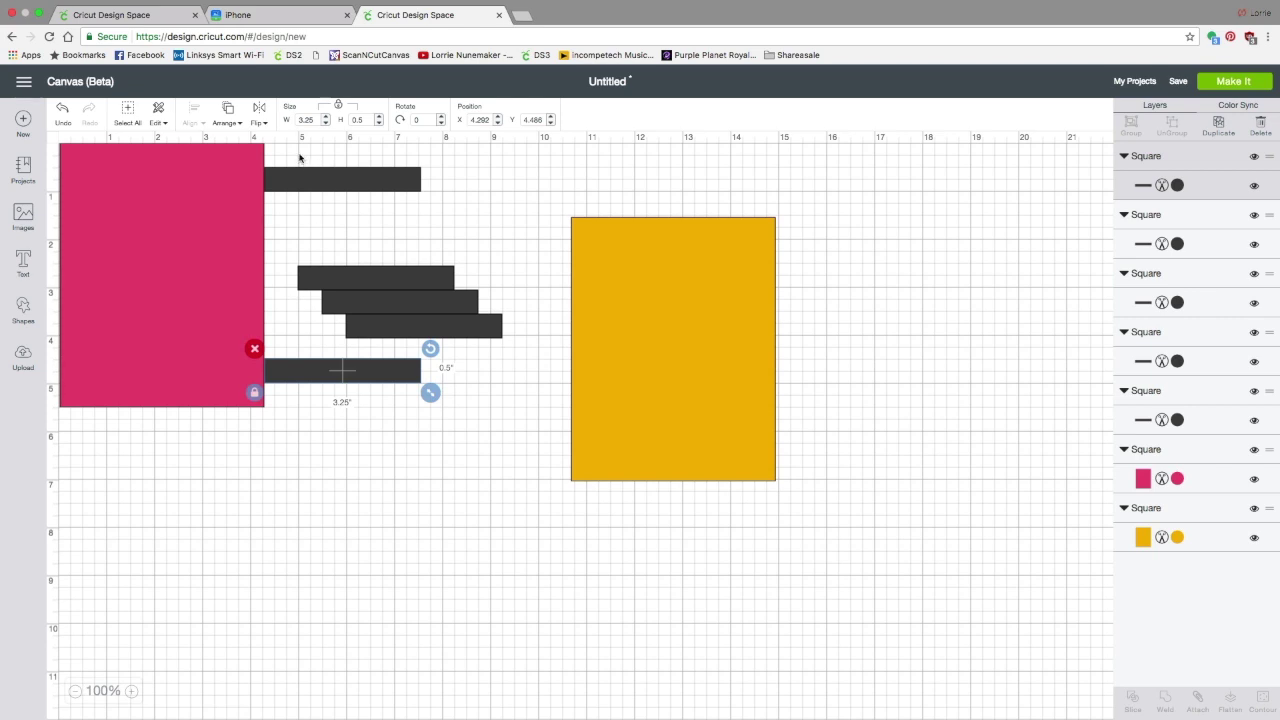
# Step: Move the pink panel below the bars and select all five bars
pyautogui.scroll(-1, 298, 157)
pyautogui.scroll(1, 355, 252)
pyautogui.moveTo(179, 254); pyautogui.dragTo(405, 564)
pyautogui.moveTo(200, 147); pyautogui.dragTo(523, 421)
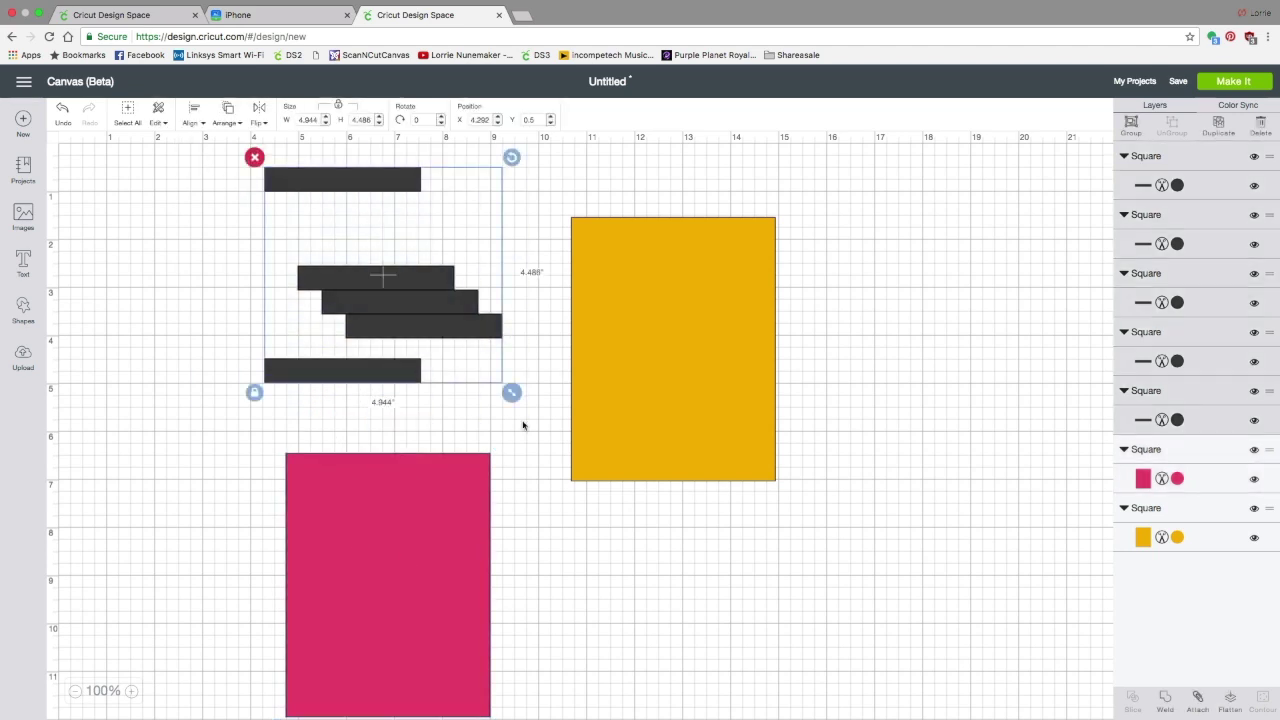
# Step: Centre the five bars horizontally and space them evenly, then move the pink panel behind them
pyautogui.click(204, 126)
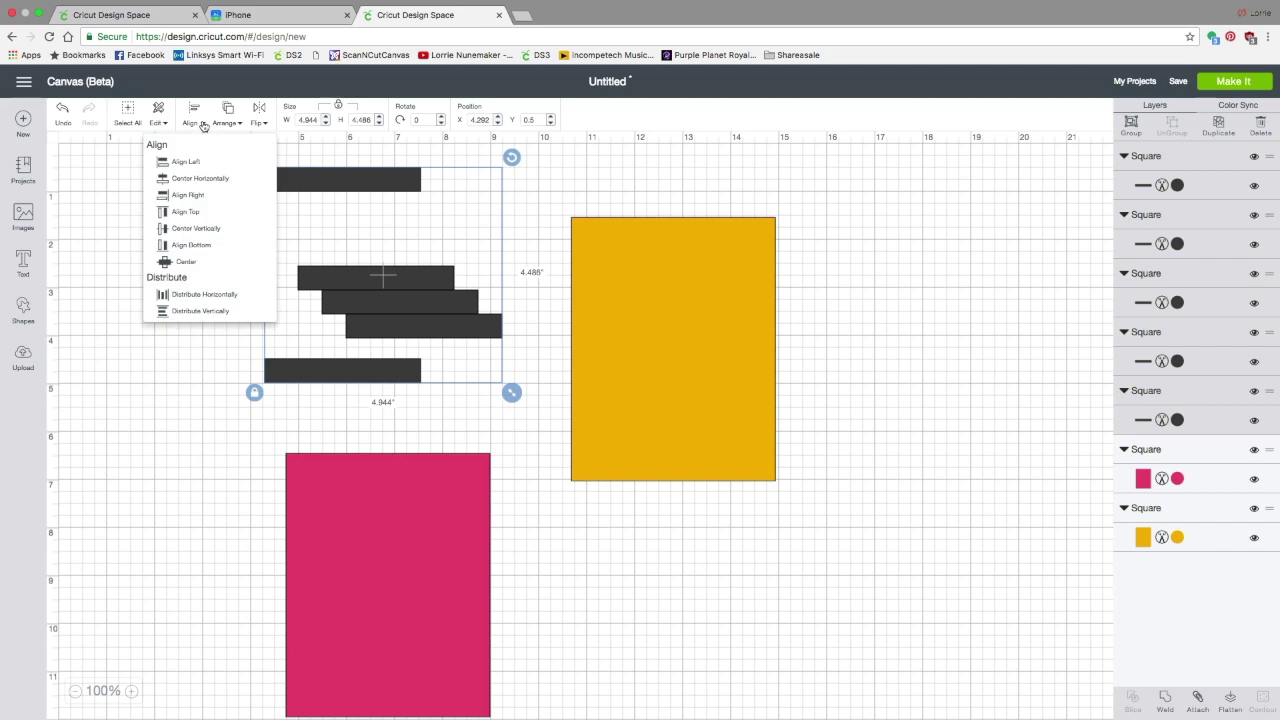
pyautogui.click(197, 181)
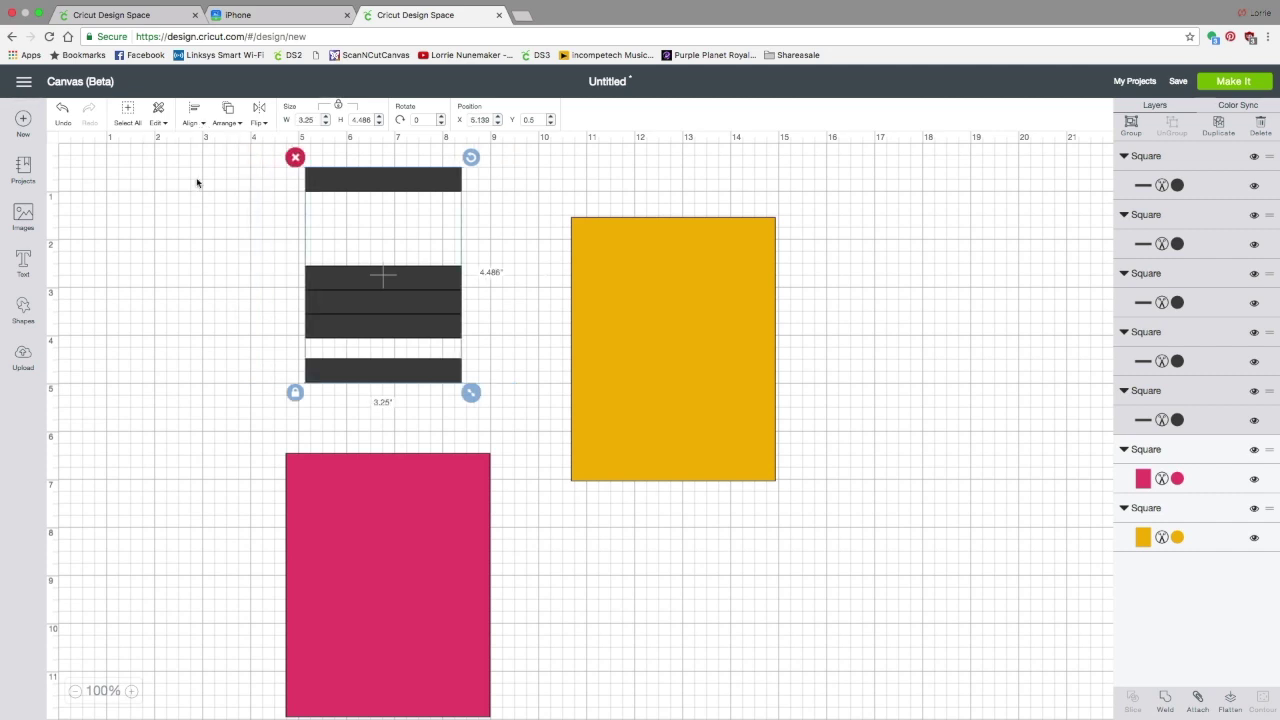
pyautogui.click(198, 124)
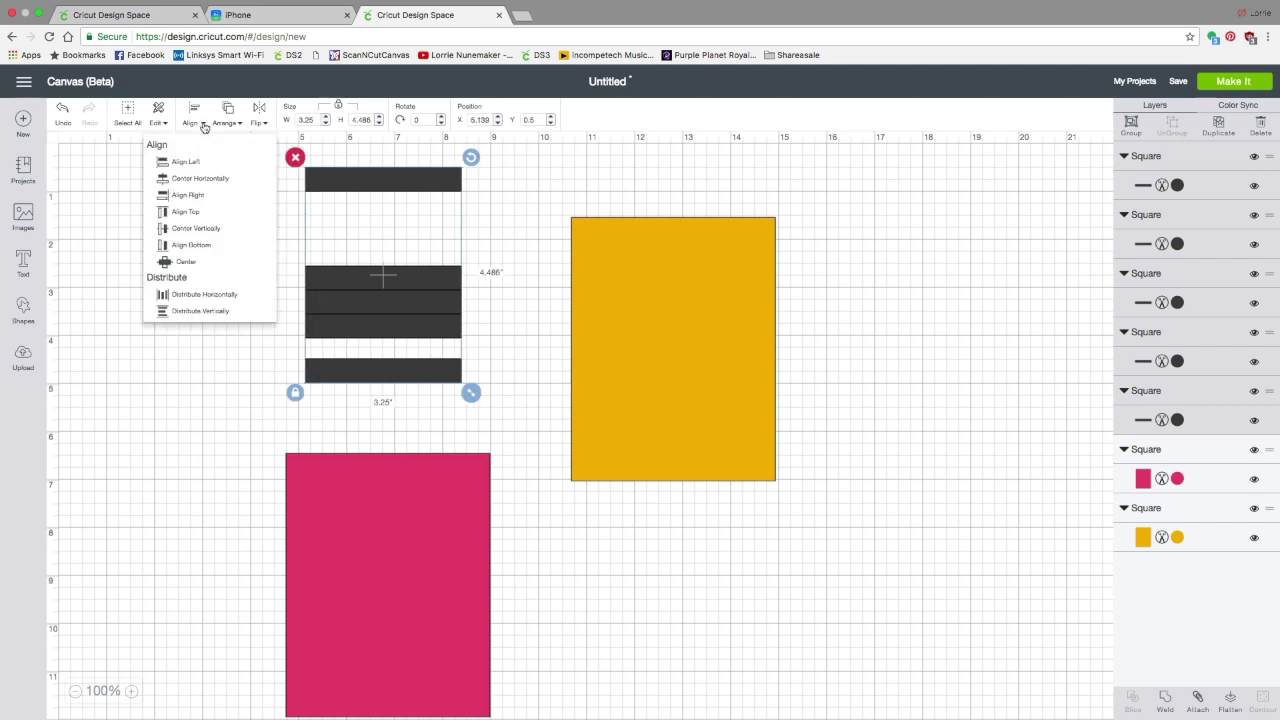
pyautogui.click(212, 311)
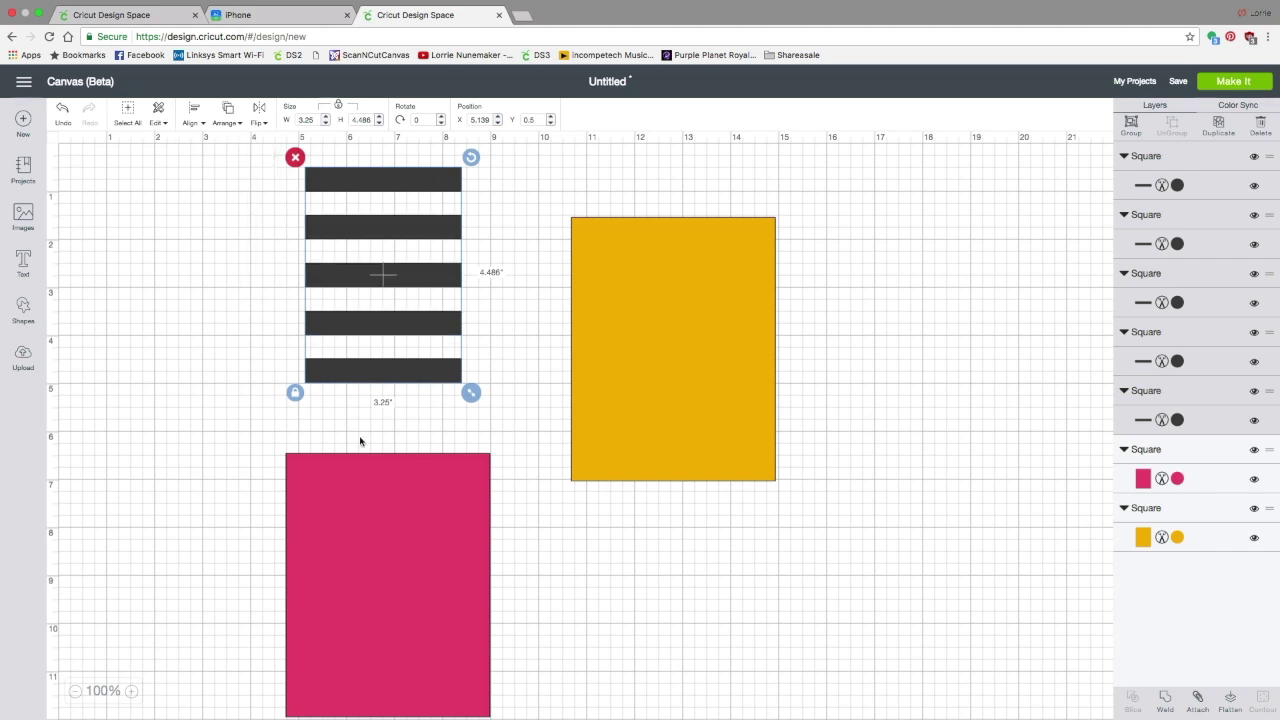
pyautogui.moveTo(336, 543); pyautogui.dragTo(402, 572)
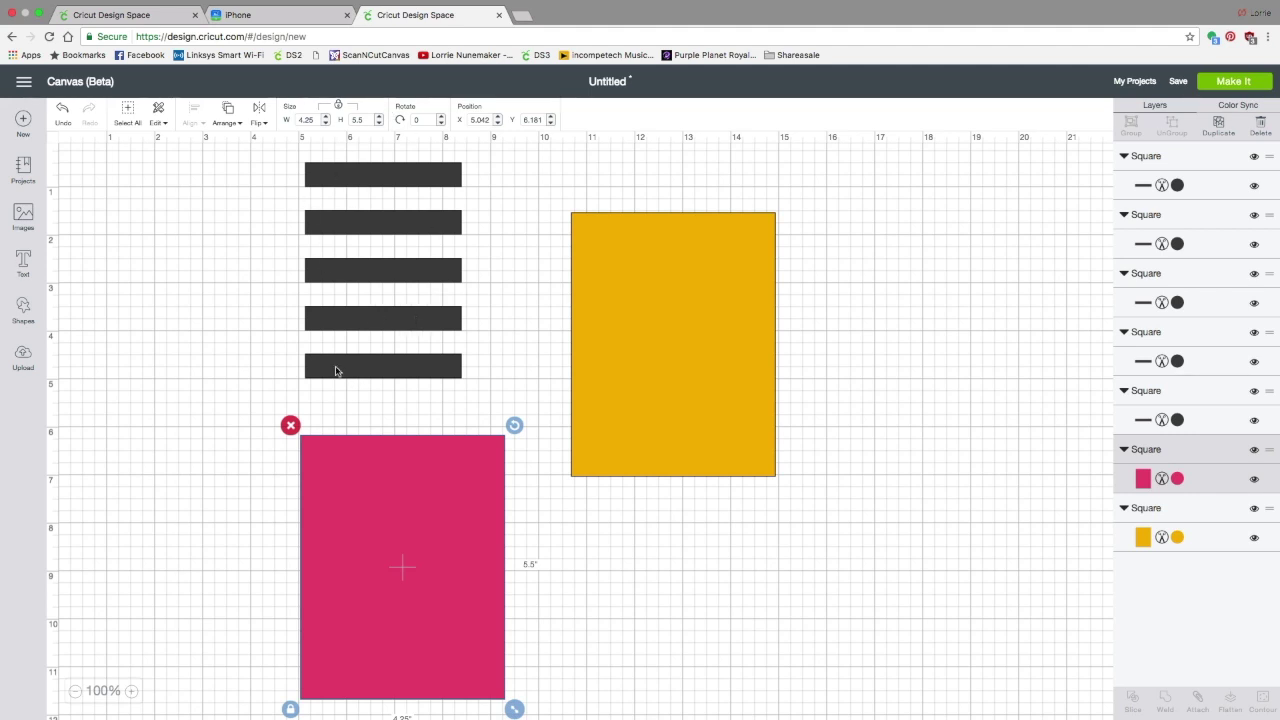
pyautogui.moveTo(256, 146); pyautogui.dragTo(506, 406)
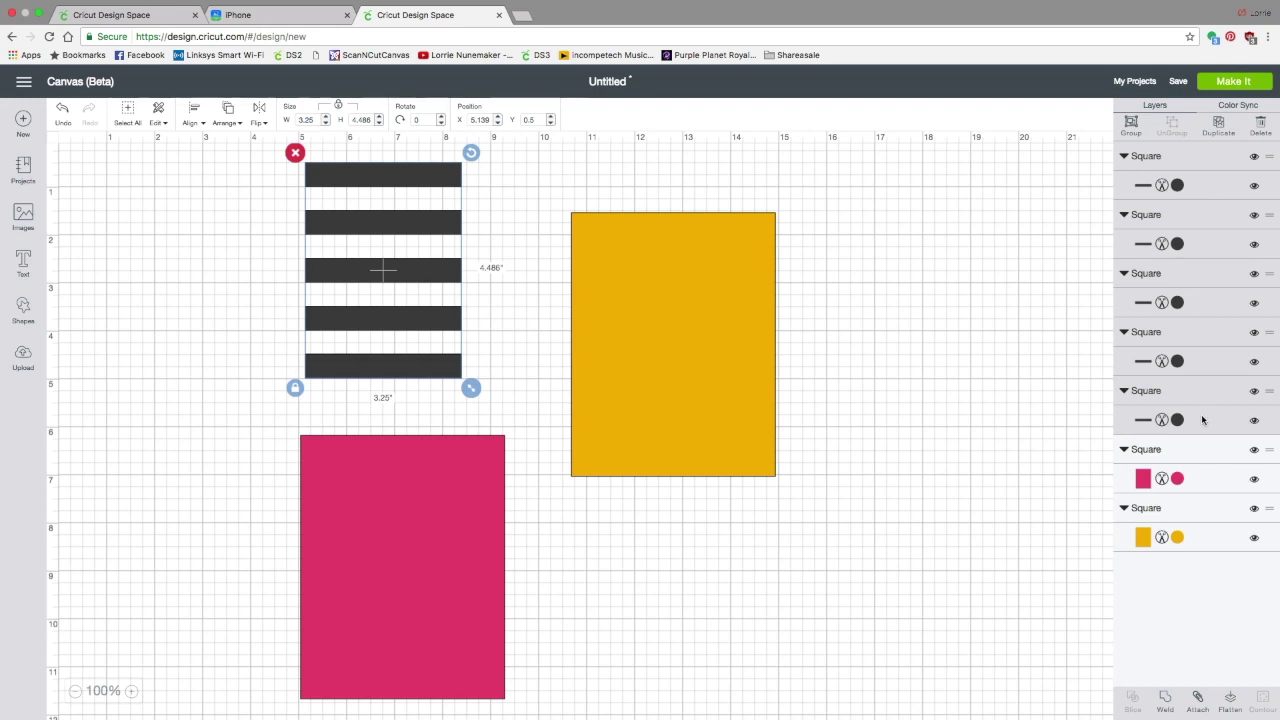
# Step: Weld the five bars into one shape and place it over the pink rectangle
pyautogui.click(1166, 698)
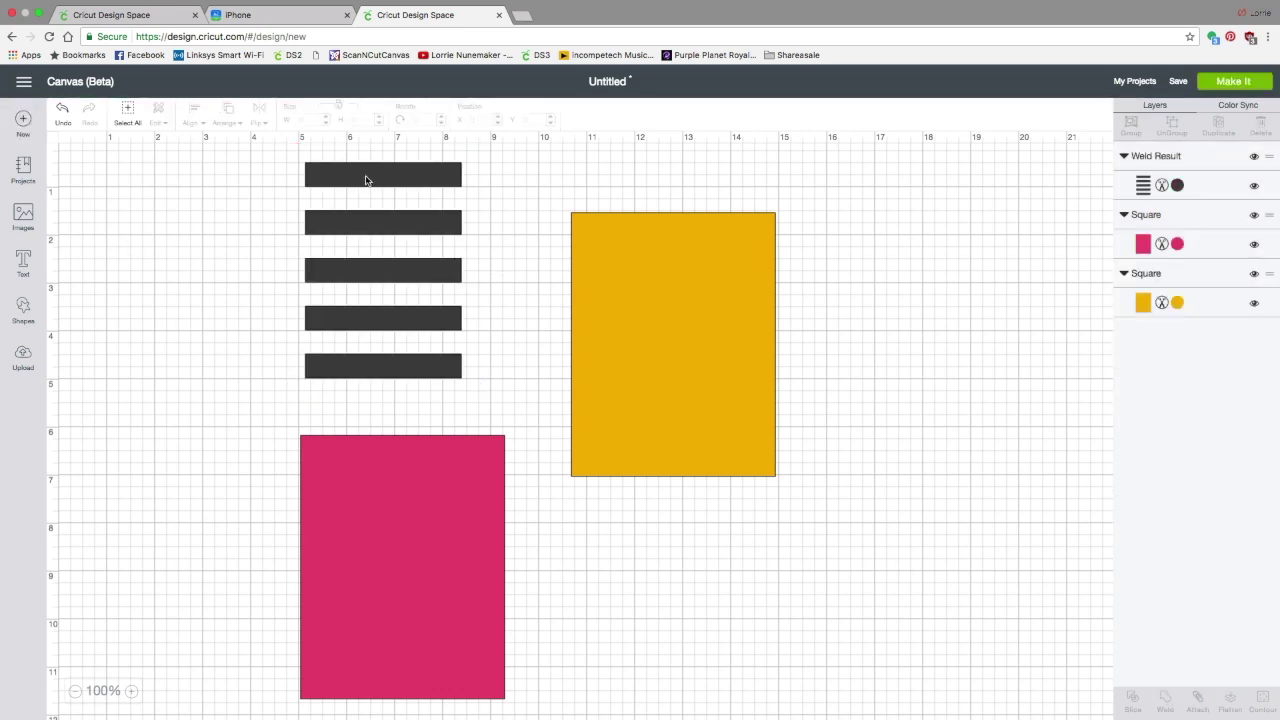
pyautogui.click(366, 180)
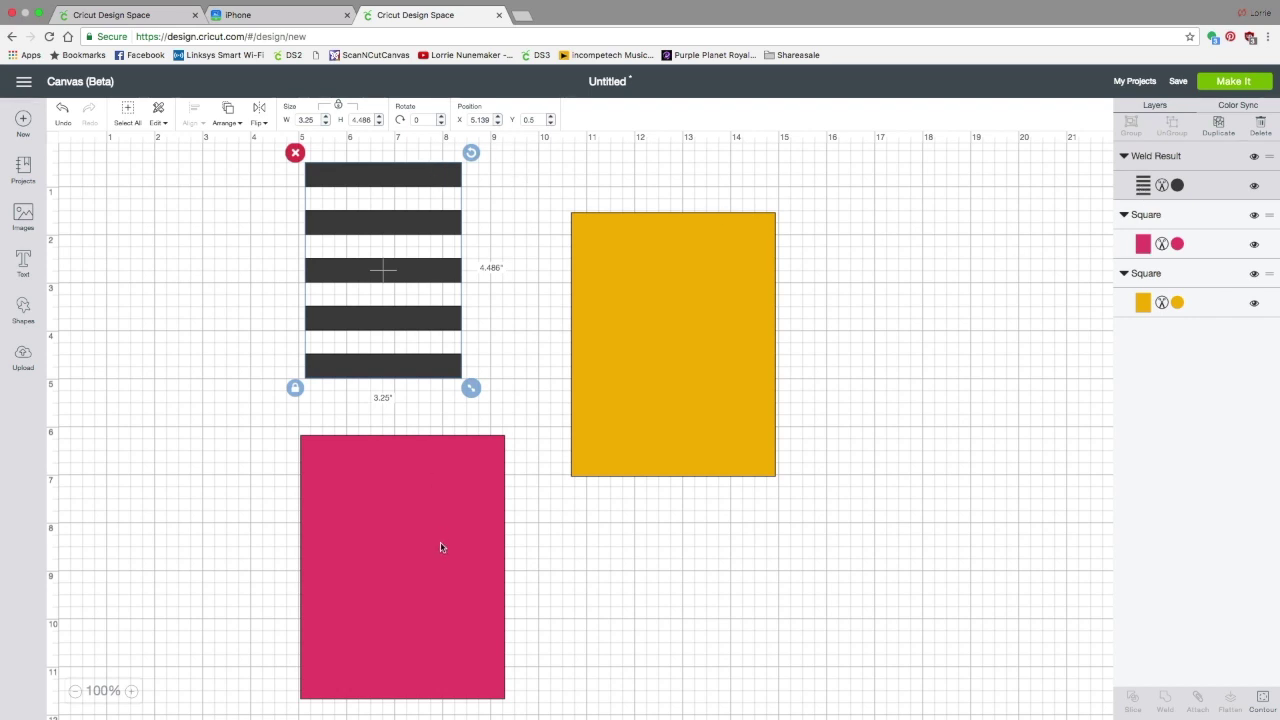
pyautogui.moveTo(441, 547); pyautogui.dragTo(439, 495)
pyautogui.moveTo(409, 172); pyautogui.dragTo(430, 410)
pyautogui.moveTo(220, 284); pyautogui.dragTo(531, 691)
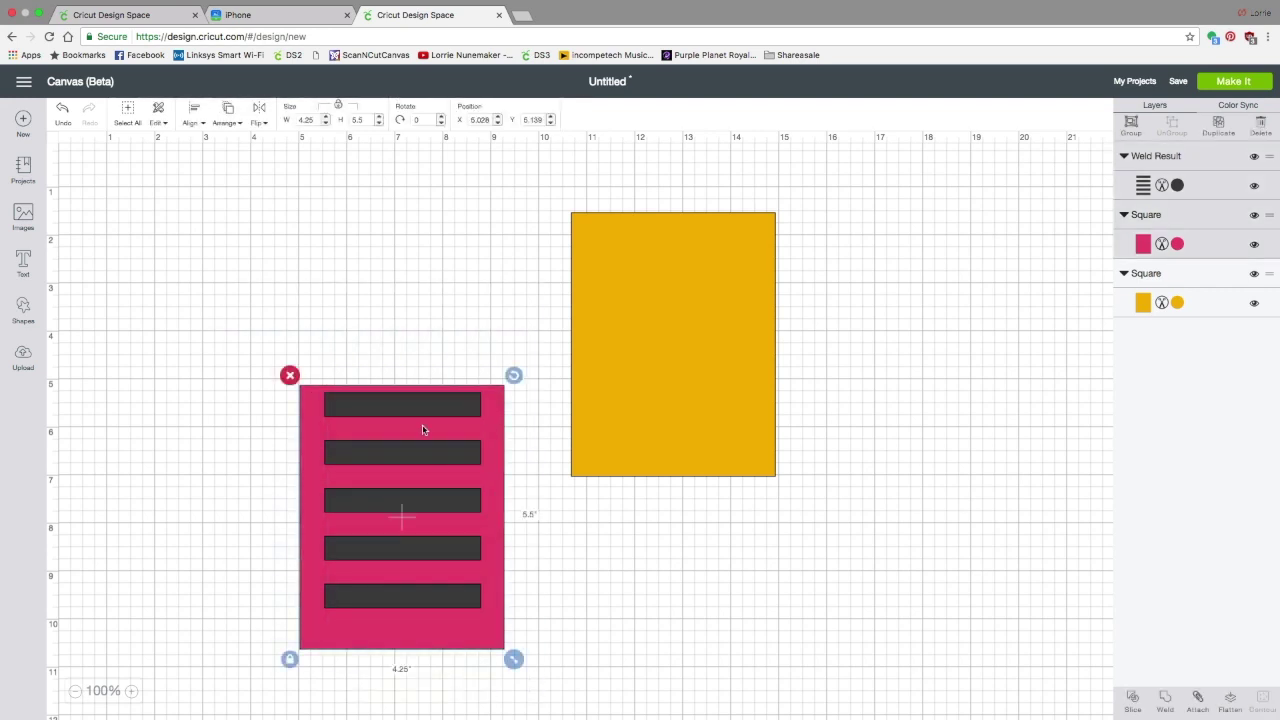
# Step: Centre the stripes on the pink rectangle and slice them out
pyautogui.click(240, 123)
pyautogui.click(194, 123)
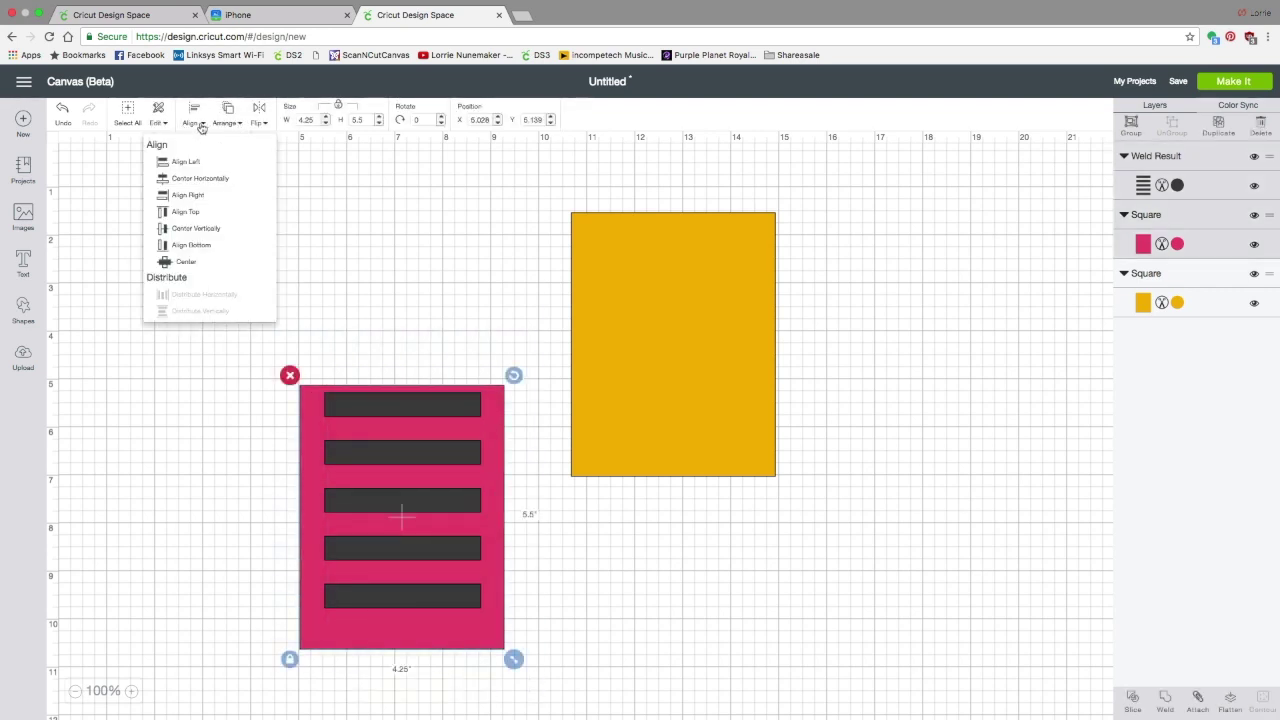
pyautogui.click(188, 262)
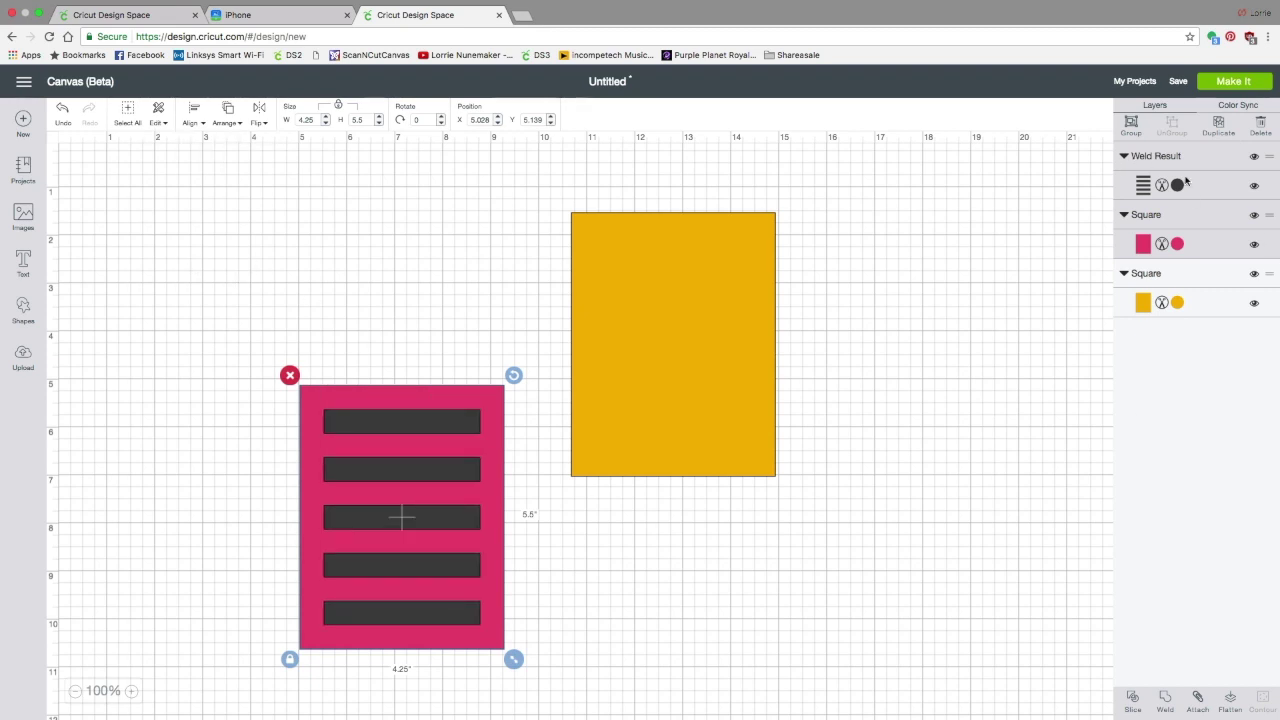
pyautogui.click(1133, 700)
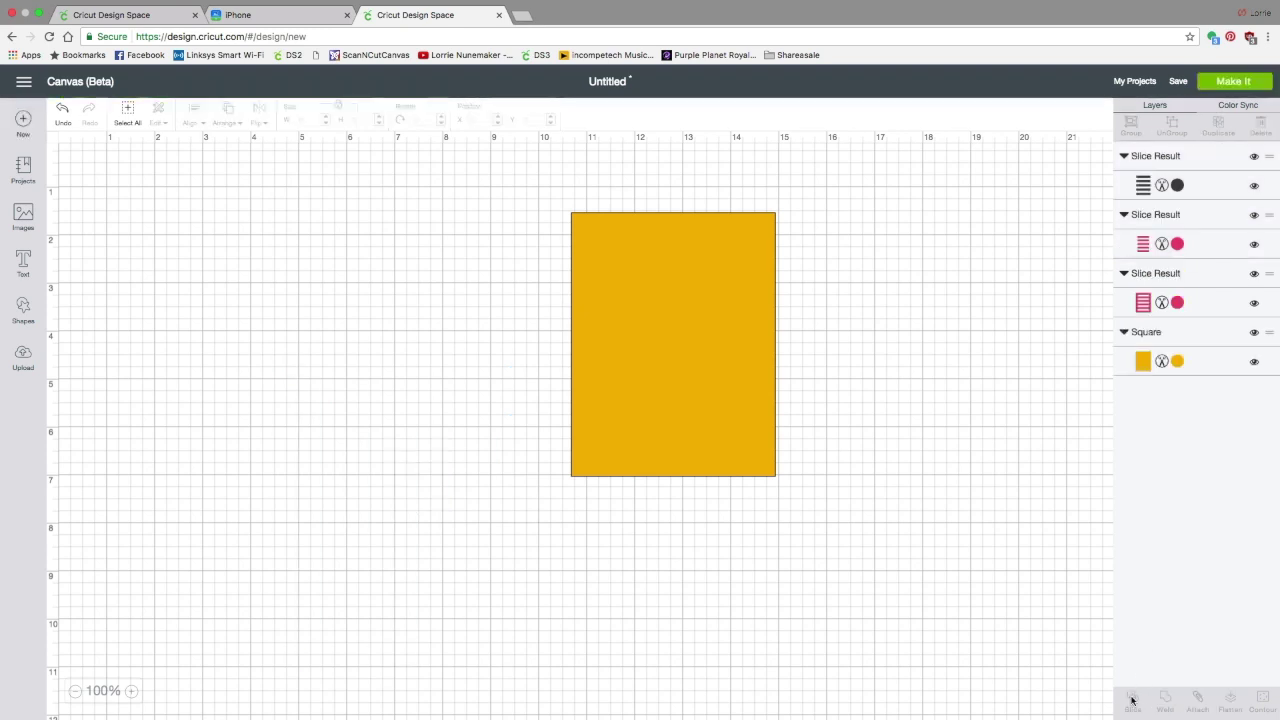
# Step: Delete the leftover pink and dark bar pieces, then set the pink frame beside the yellow rectangle
pyautogui.moveTo(345, 425); pyautogui.dragTo(685, 458)
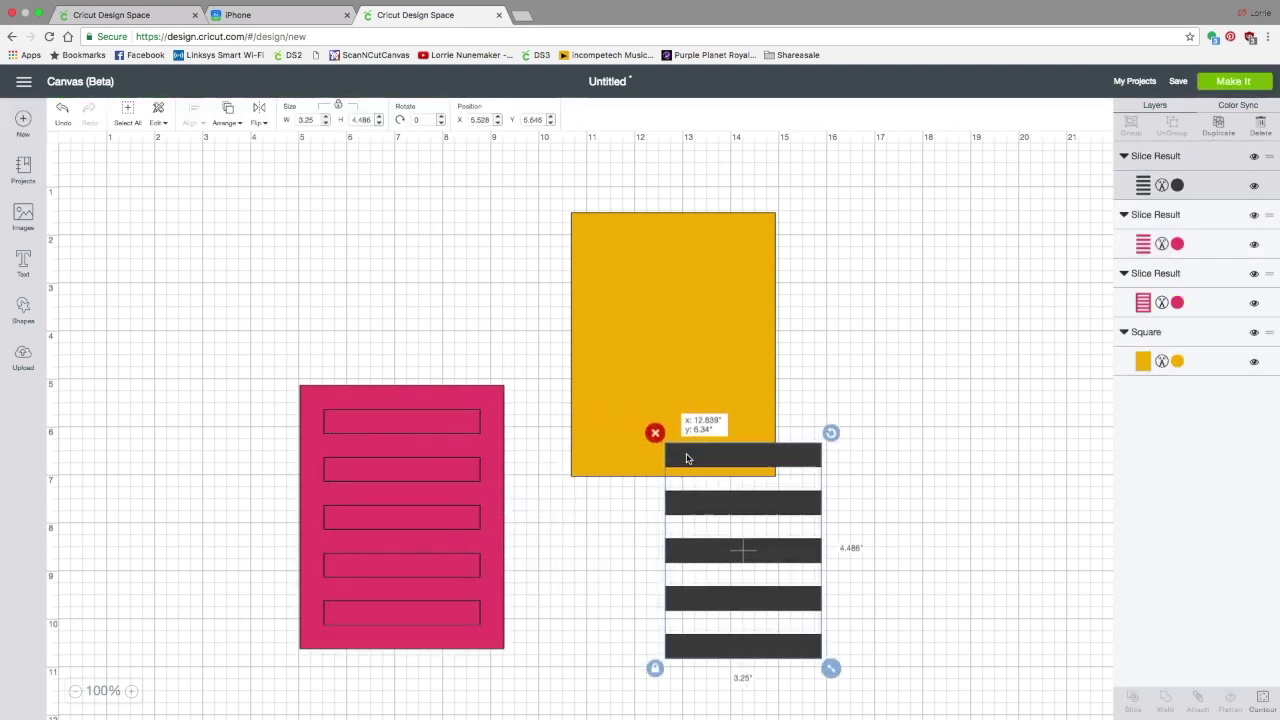
pyautogui.moveTo(426, 457); pyautogui.dragTo(573, 467)
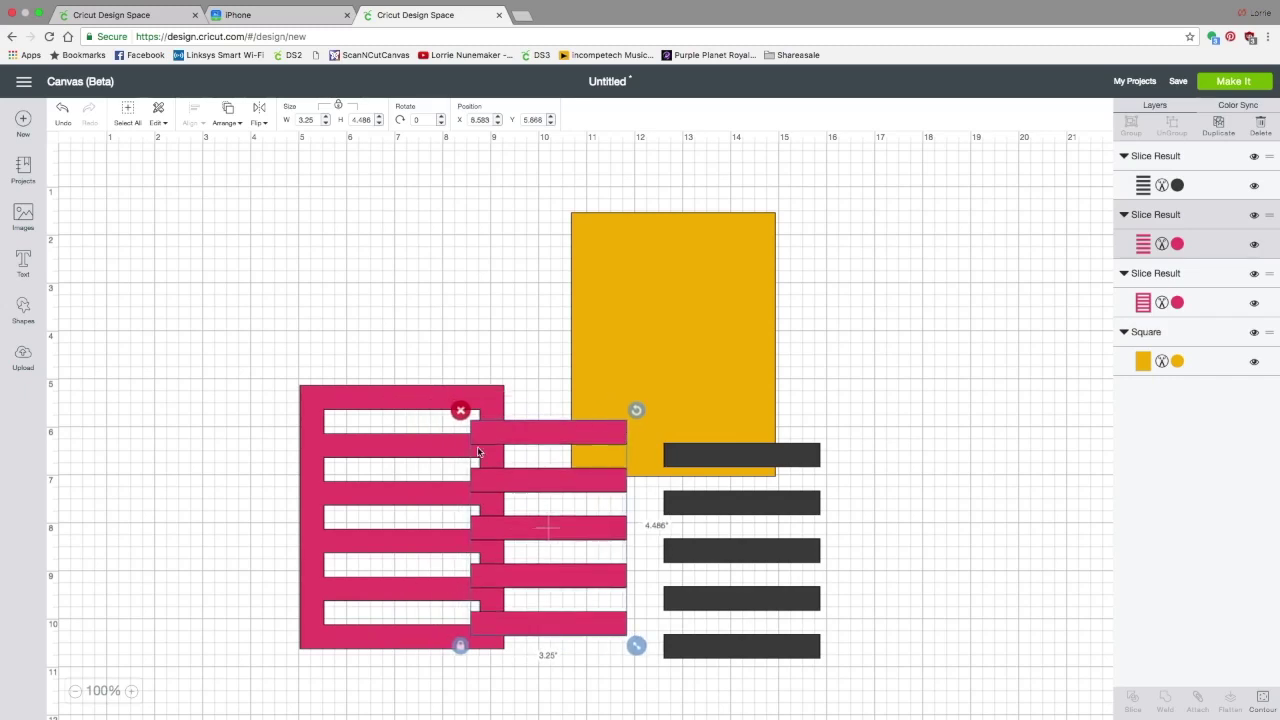
pyautogui.click(460, 410)
pyautogui.click(679, 454)
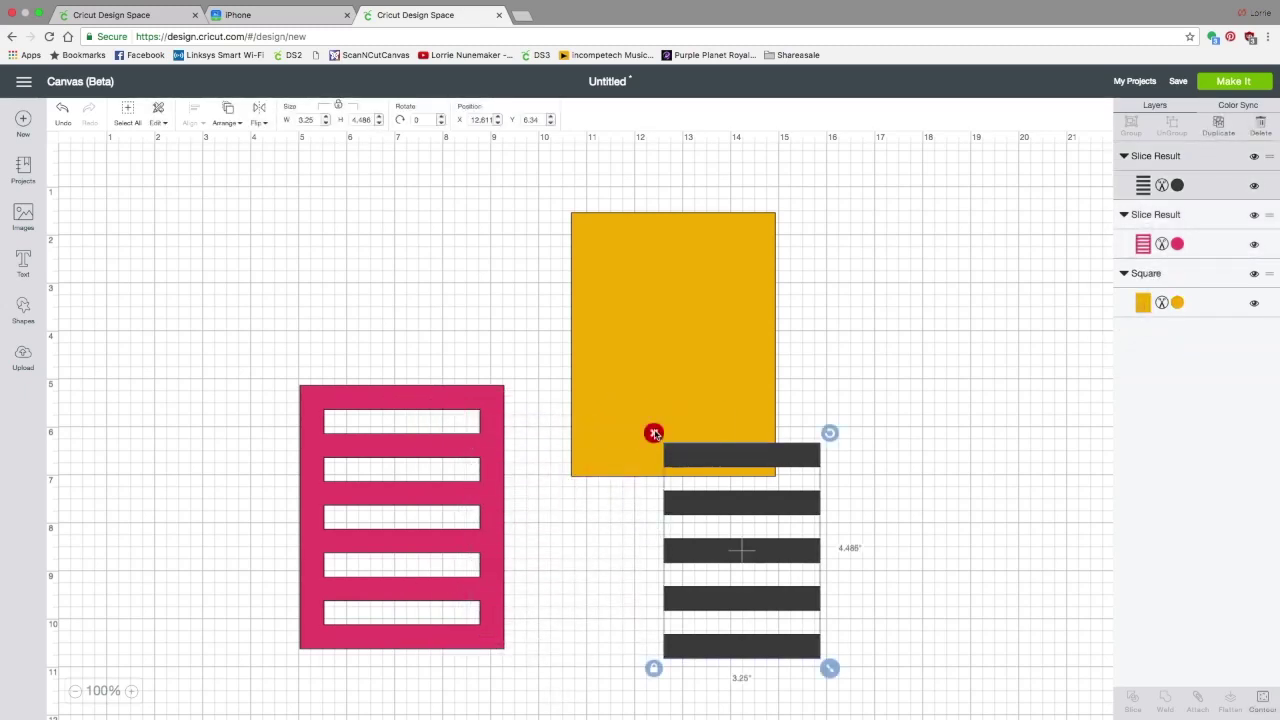
pyautogui.click(653, 433)
pyautogui.moveTo(440, 386); pyautogui.dragTo(310, 192)
pyautogui.moveTo(698, 255); pyautogui.dragTo(513, 228)
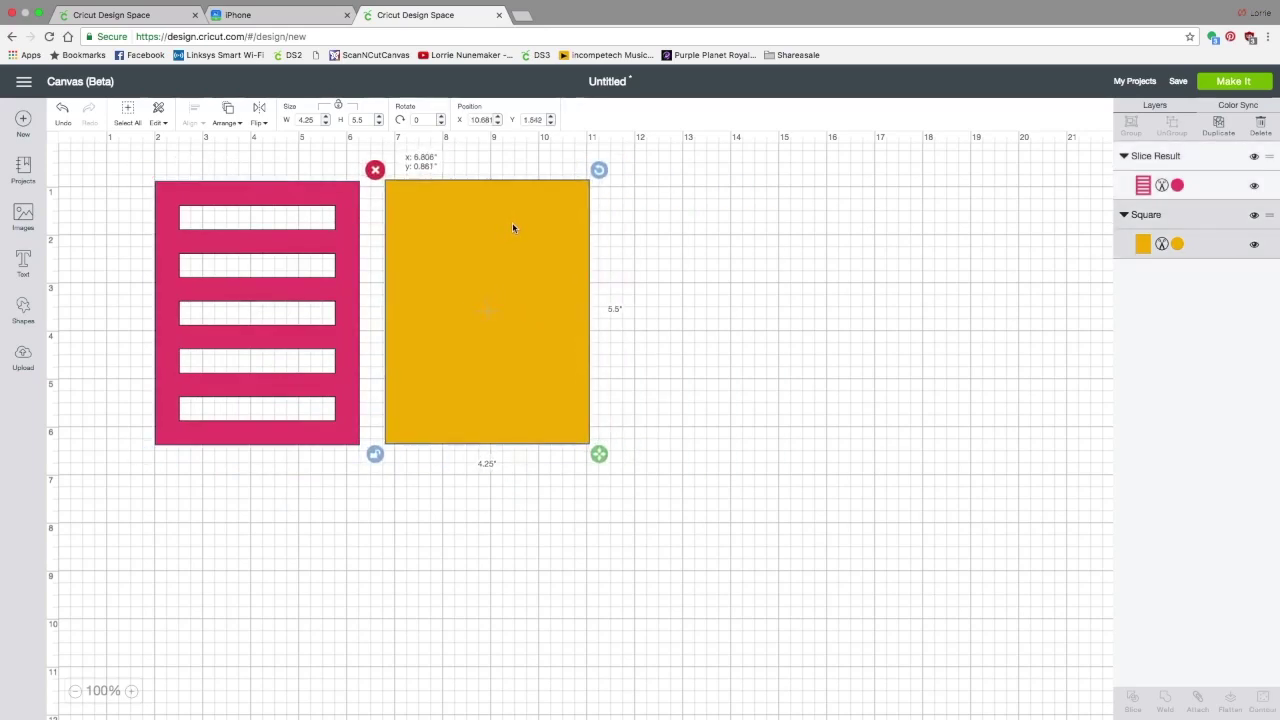
pyautogui.click(275, 192)
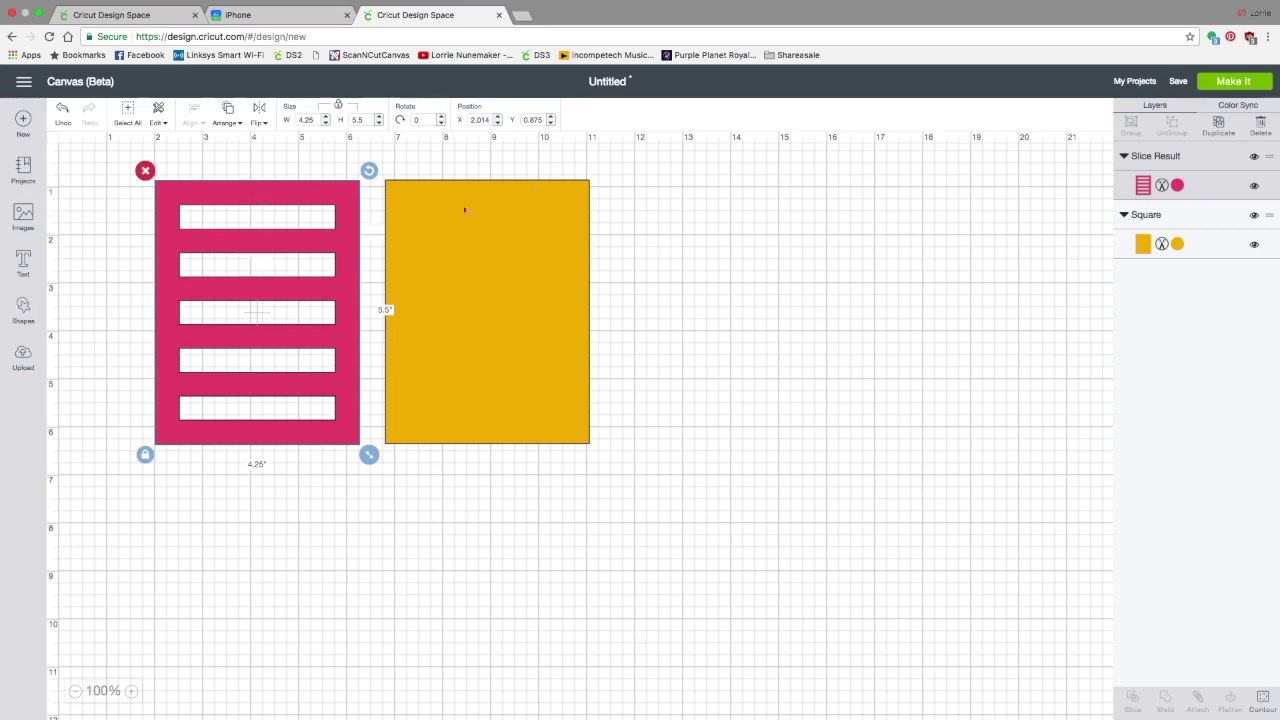
# Step: Duplicate the slotted panel, colour the copy white, and make three more white copies
pyautogui.click(1218, 122)
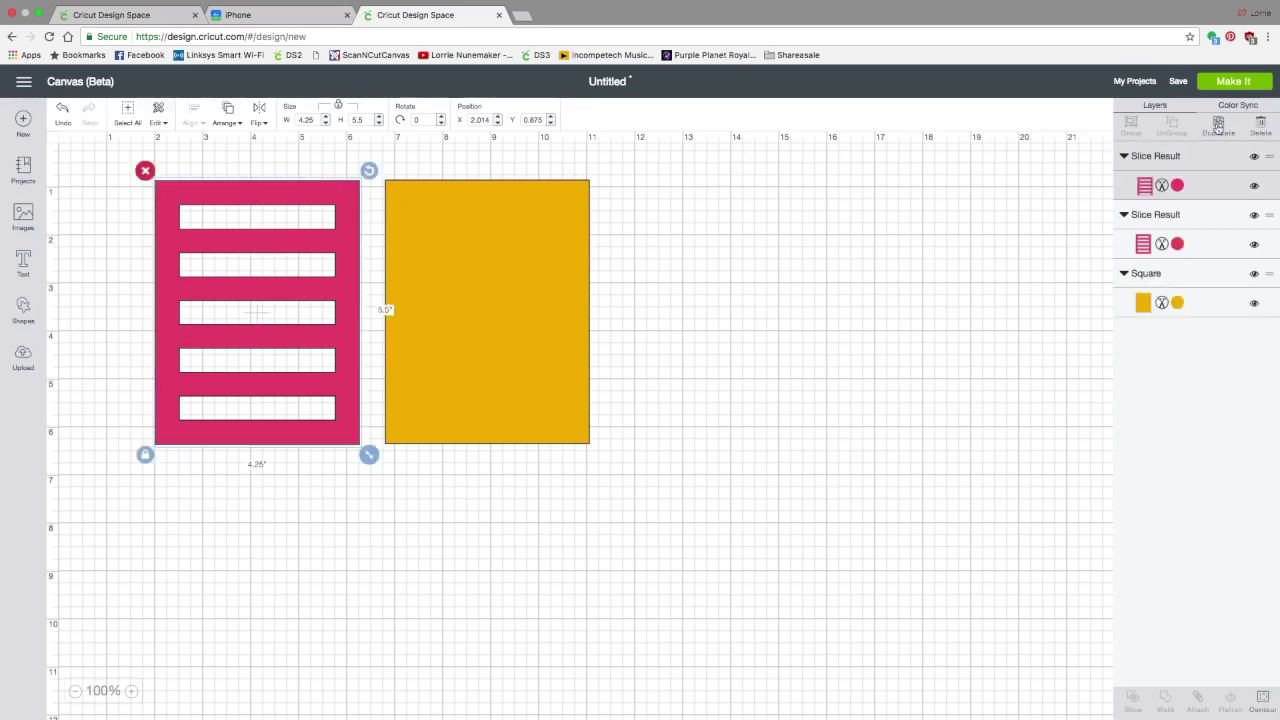
pyautogui.click(1177, 185)
pyautogui.click(977, 267)
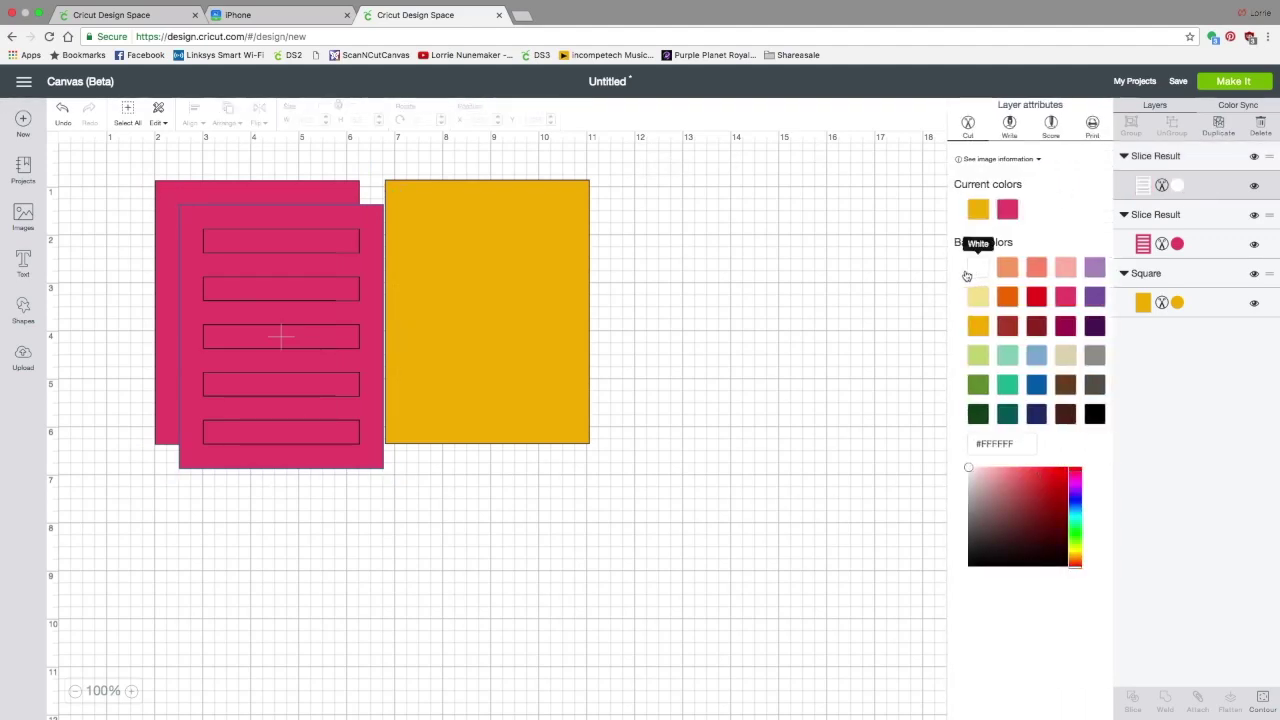
pyautogui.click(1218, 122)
pyautogui.click(1218, 122)
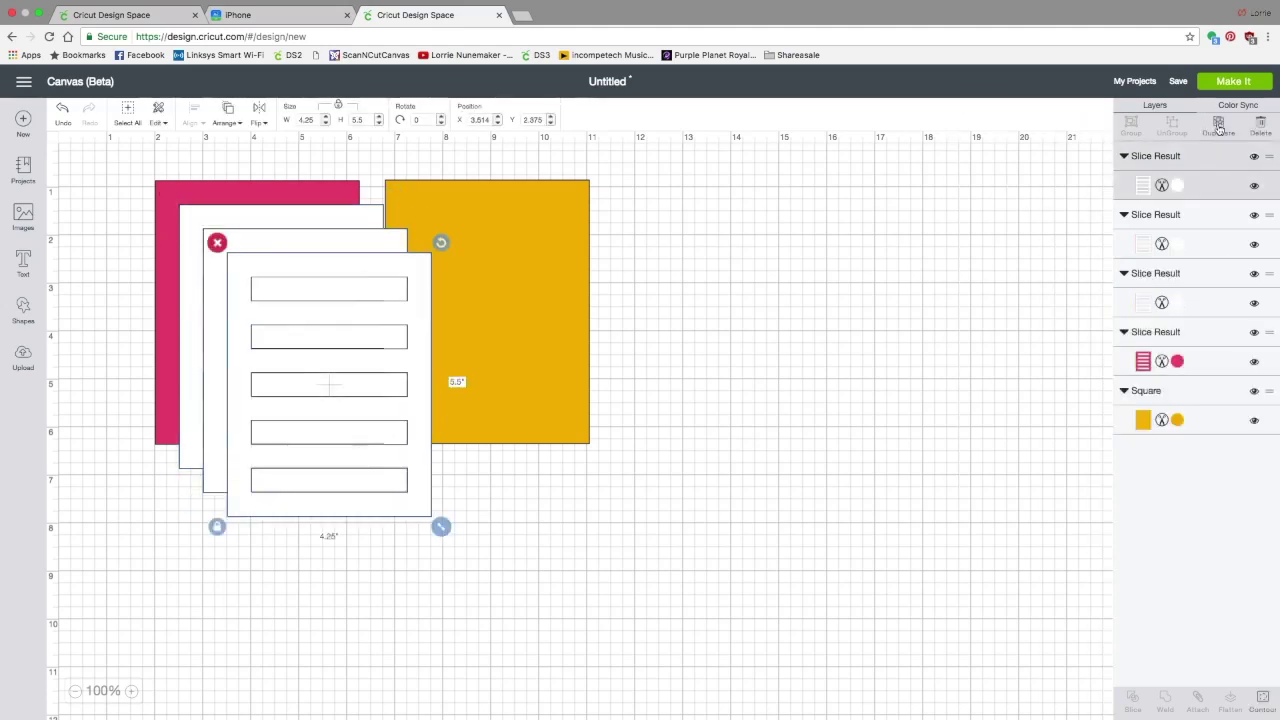
pyautogui.click(1218, 122)
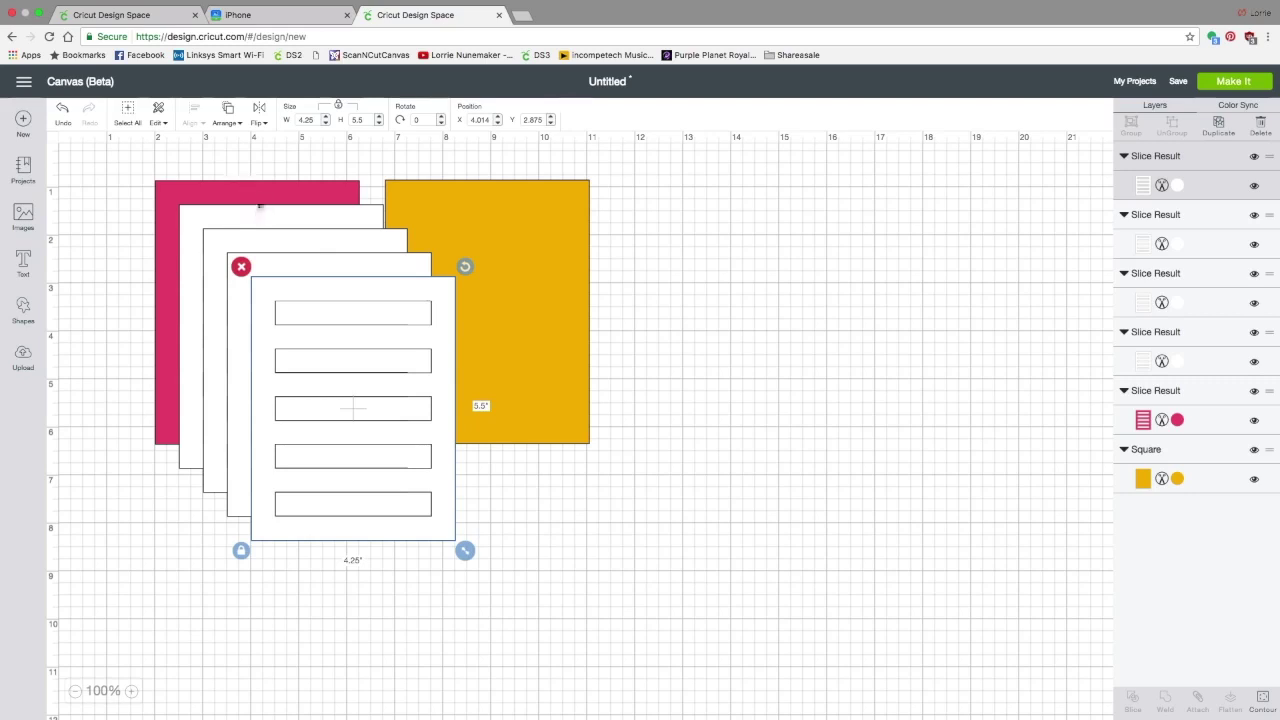
# Step: Stack the four white panels onto the yellow rectangle and move the pink frame toward centre
pyautogui.moveTo(258, 195); pyautogui.dragTo(190, 192)
pyautogui.moveTo(465, 218); pyautogui.dragTo(801, 211)
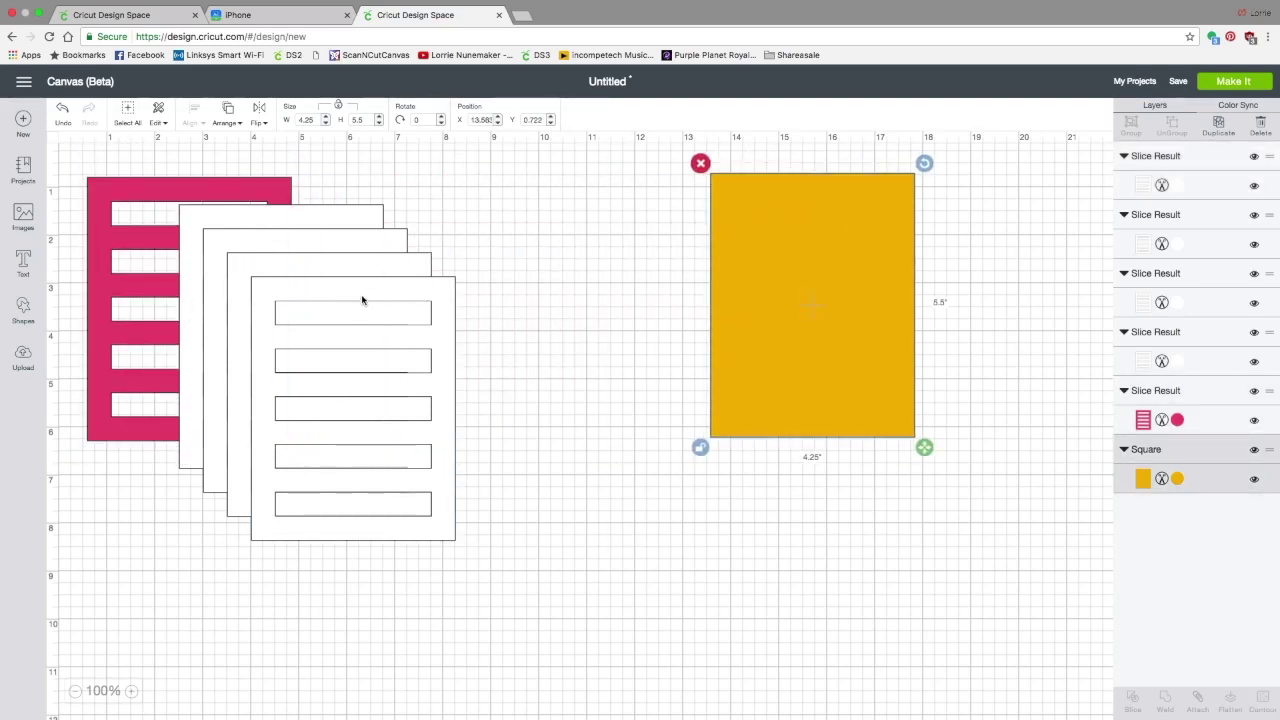
pyautogui.moveTo(362, 299); pyautogui.dragTo(823, 194)
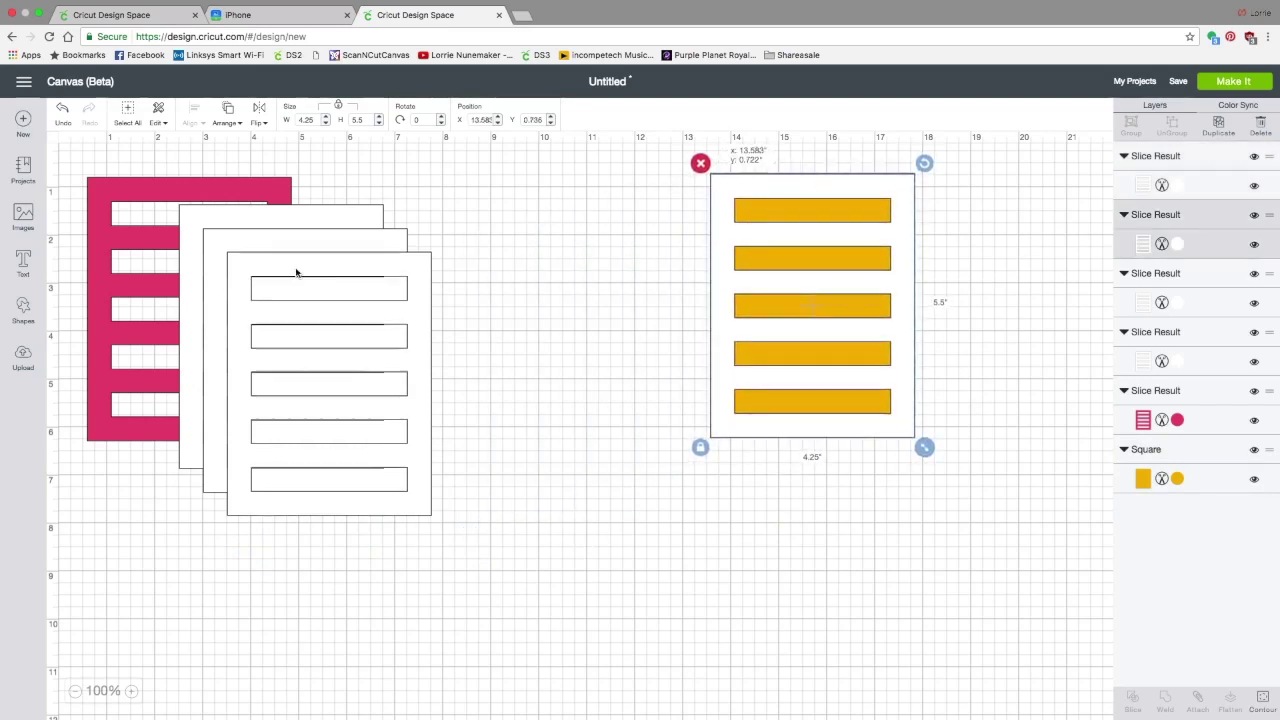
pyautogui.moveTo(296, 271); pyautogui.dragTo(771, 196)
pyautogui.moveTo(394, 243); pyautogui.dragTo(901, 188)
pyautogui.moveTo(266, 229); pyautogui.dragTo(806, 197)
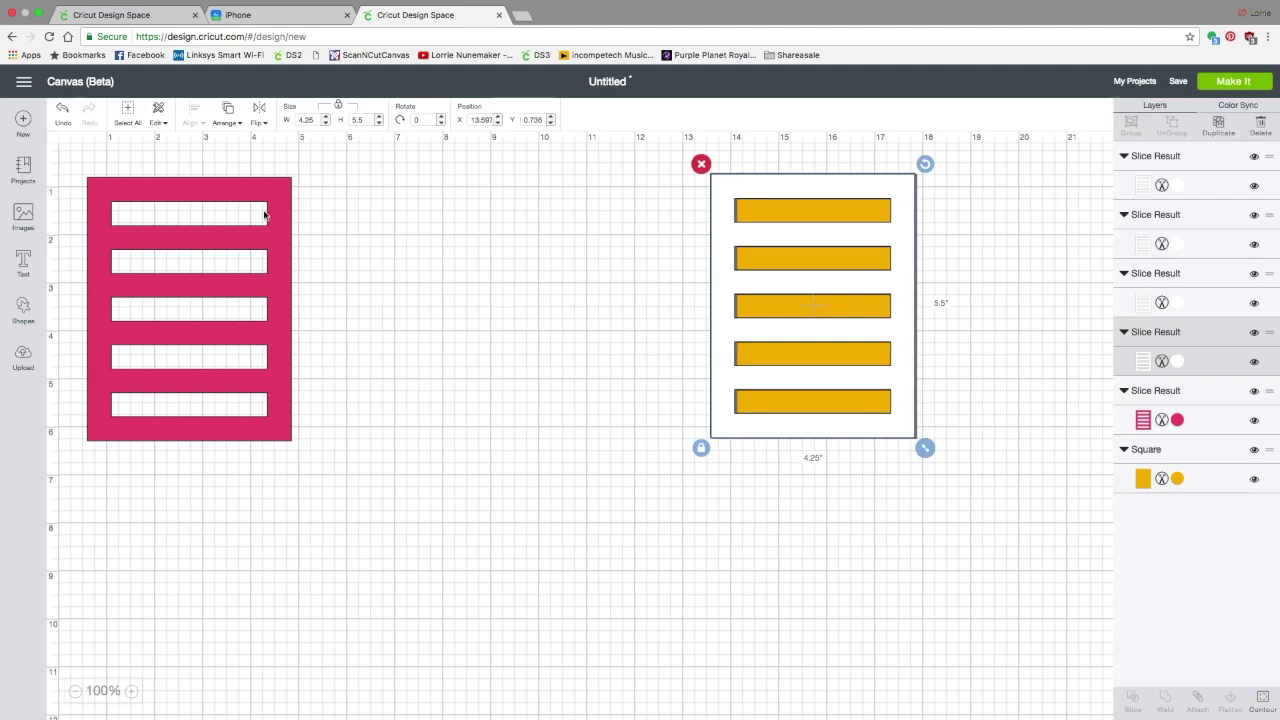
pyautogui.moveTo(265, 215); pyautogui.dragTo(580, 183)
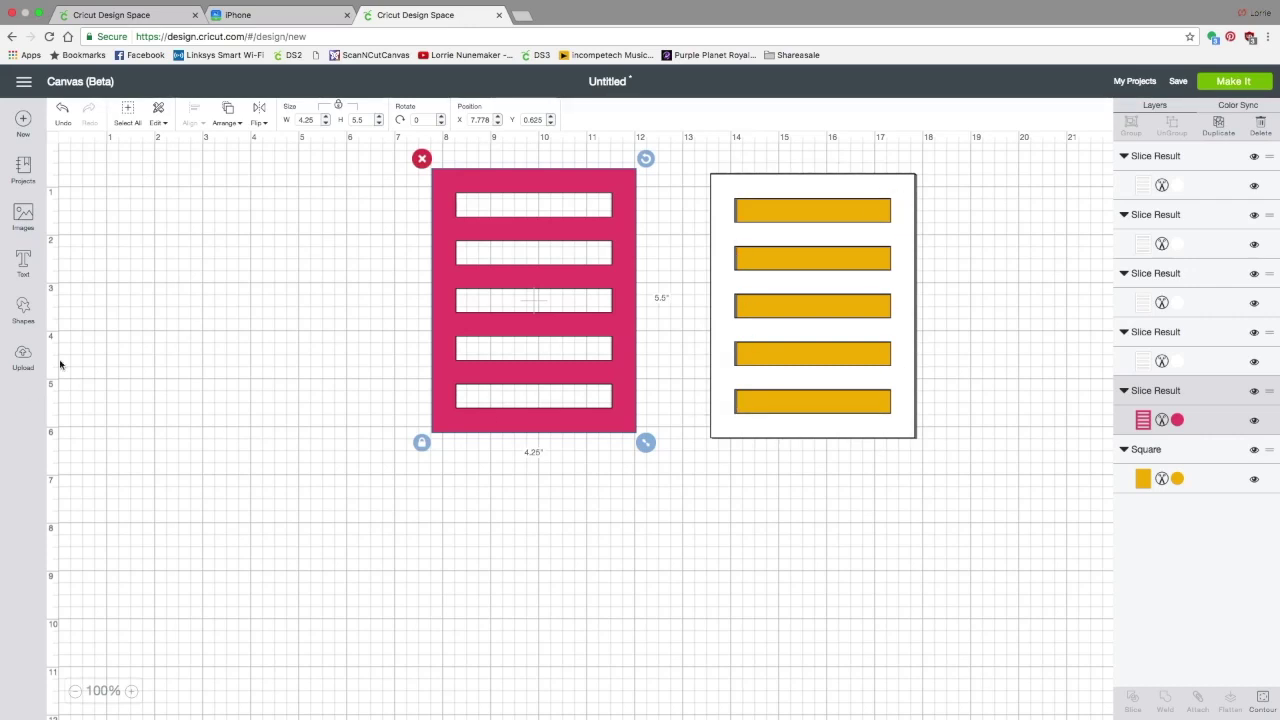
# Step: Add a square, resize it to about 3.639 × 4.778 inches, and centre it on the white panels
pyautogui.click(23, 306)
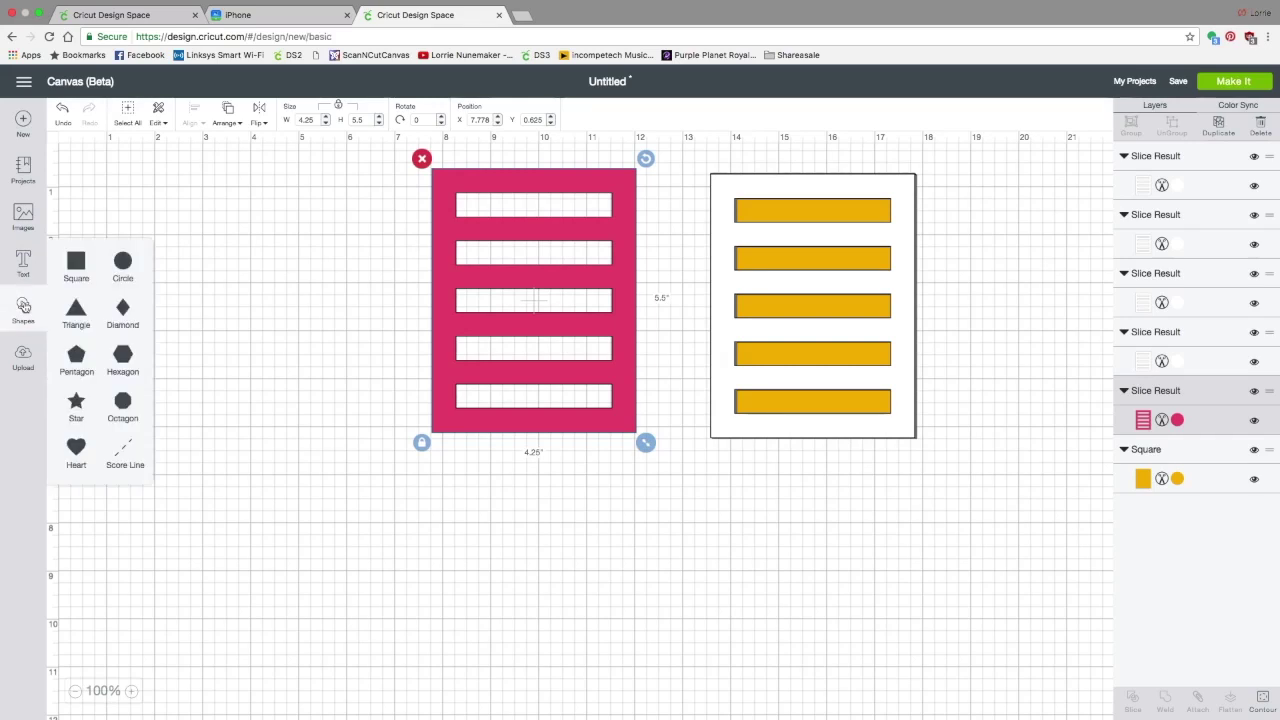
pyautogui.click(77, 263)
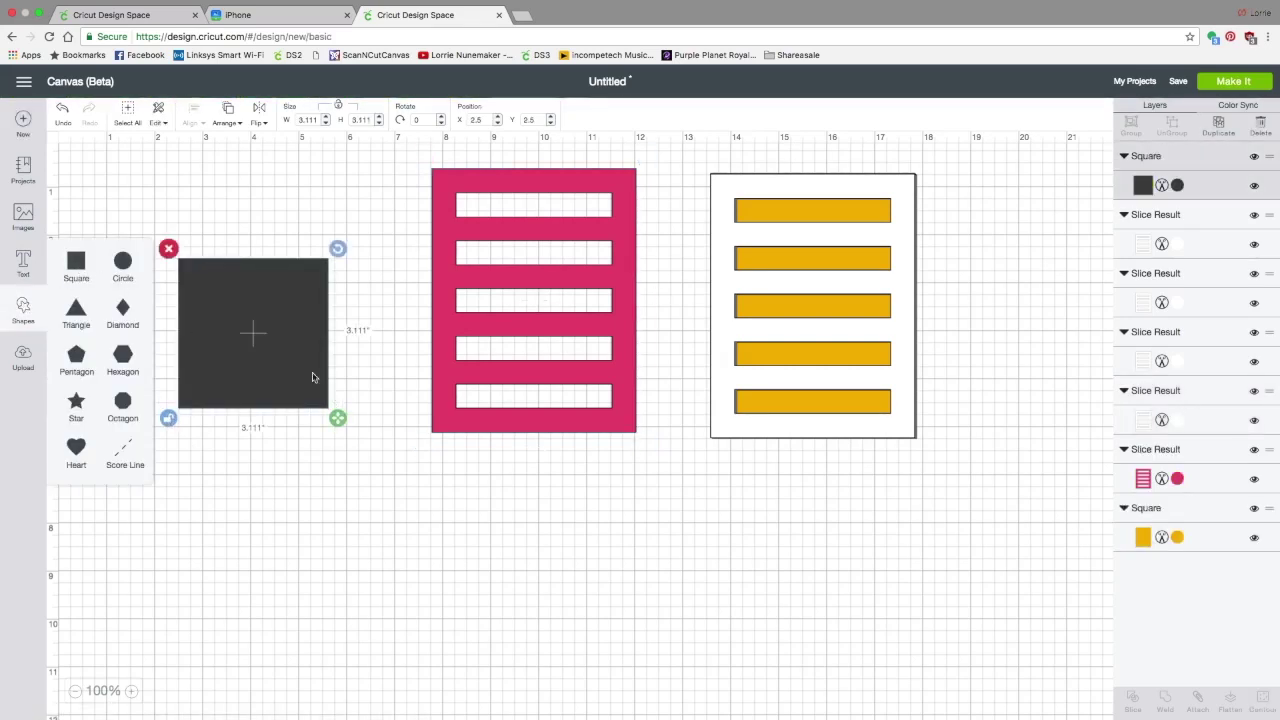
pyautogui.moveTo(312, 377); pyautogui.dragTo(826, 308)
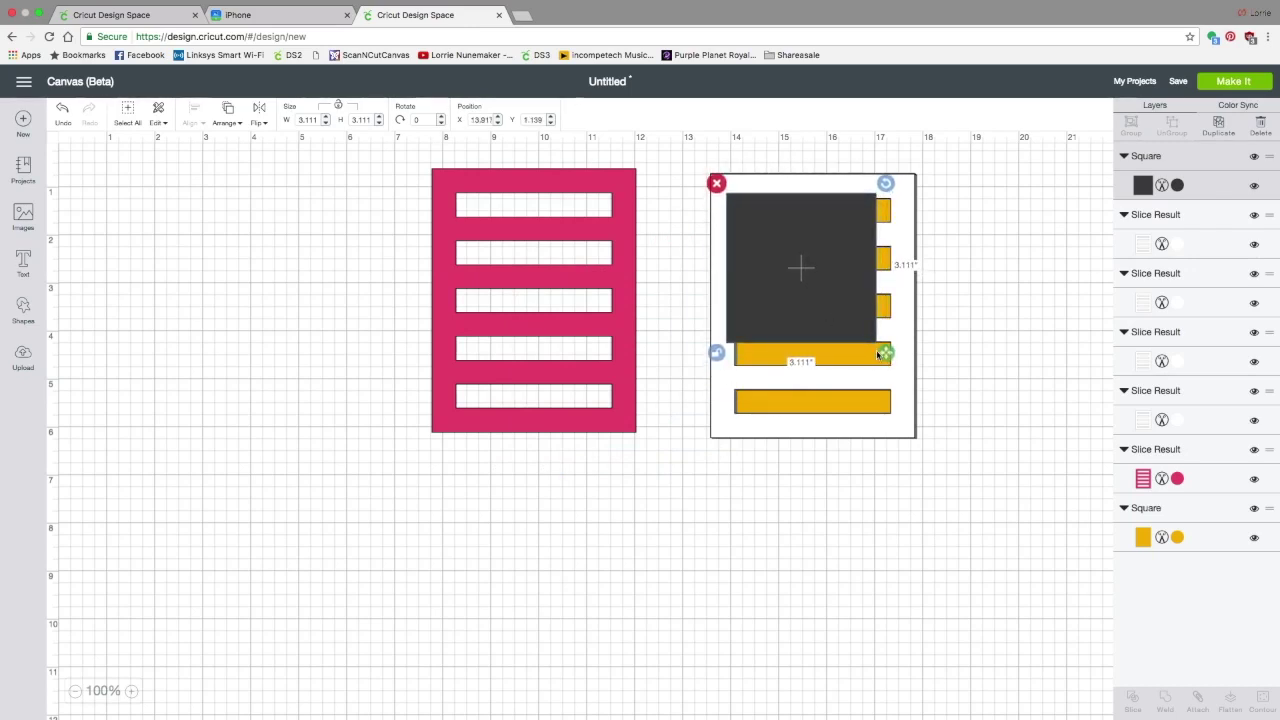
pyautogui.moveTo(879, 354); pyautogui.dragTo(866, 398)
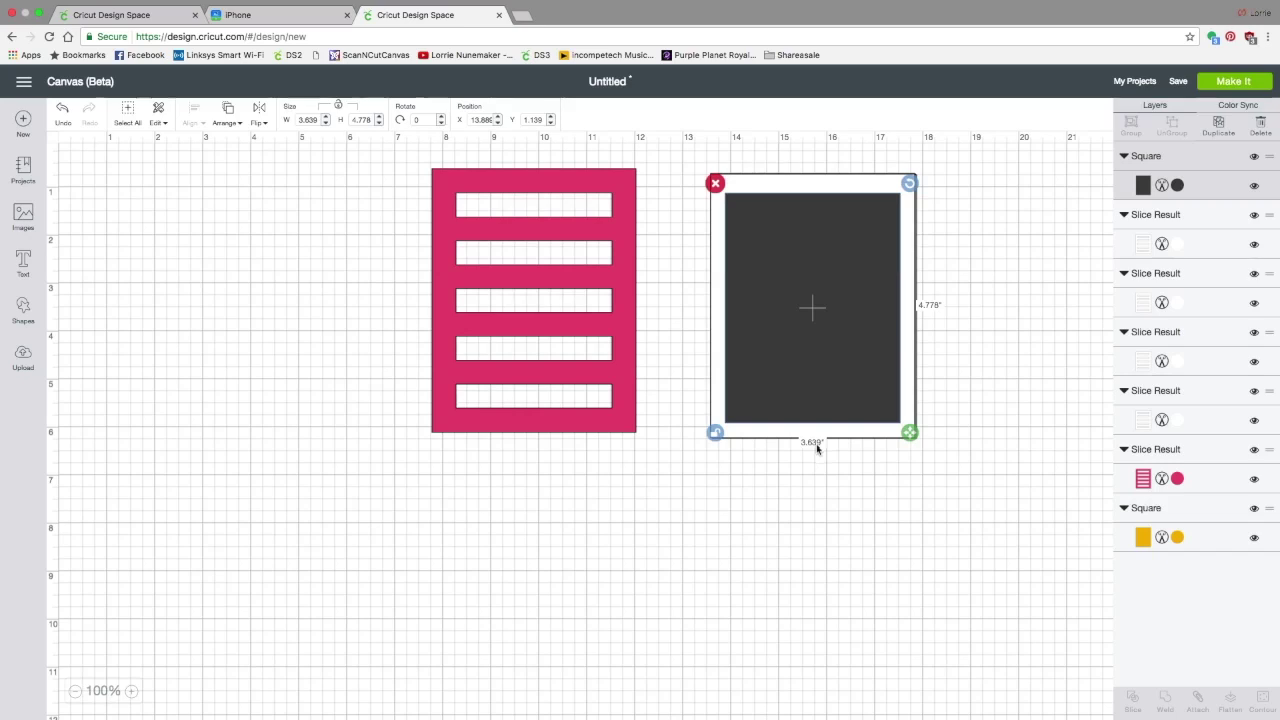
pyautogui.moveTo(871, 300); pyautogui.dragTo(868, 294)
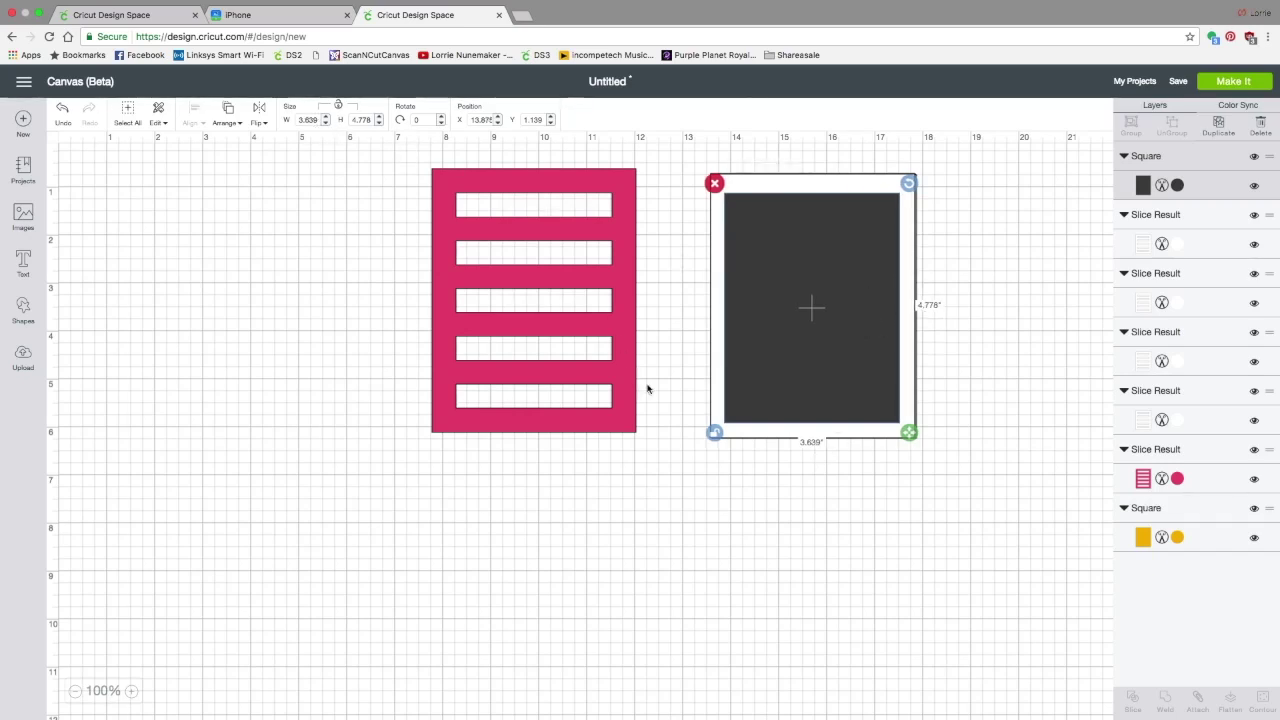
pyautogui.moveTo(766, 360); pyautogui.dragTo(967, 348)
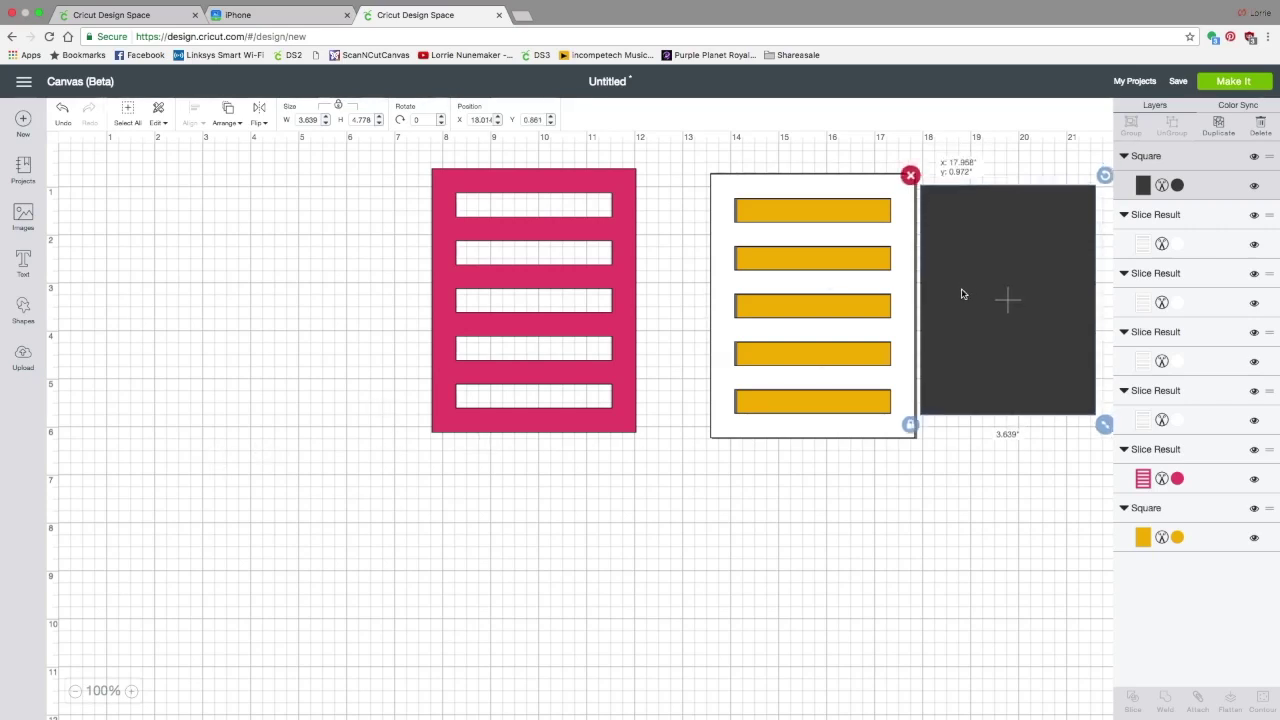
pyautogui.moveTo(963, 291); pyautogui.dragTo(771, 291)
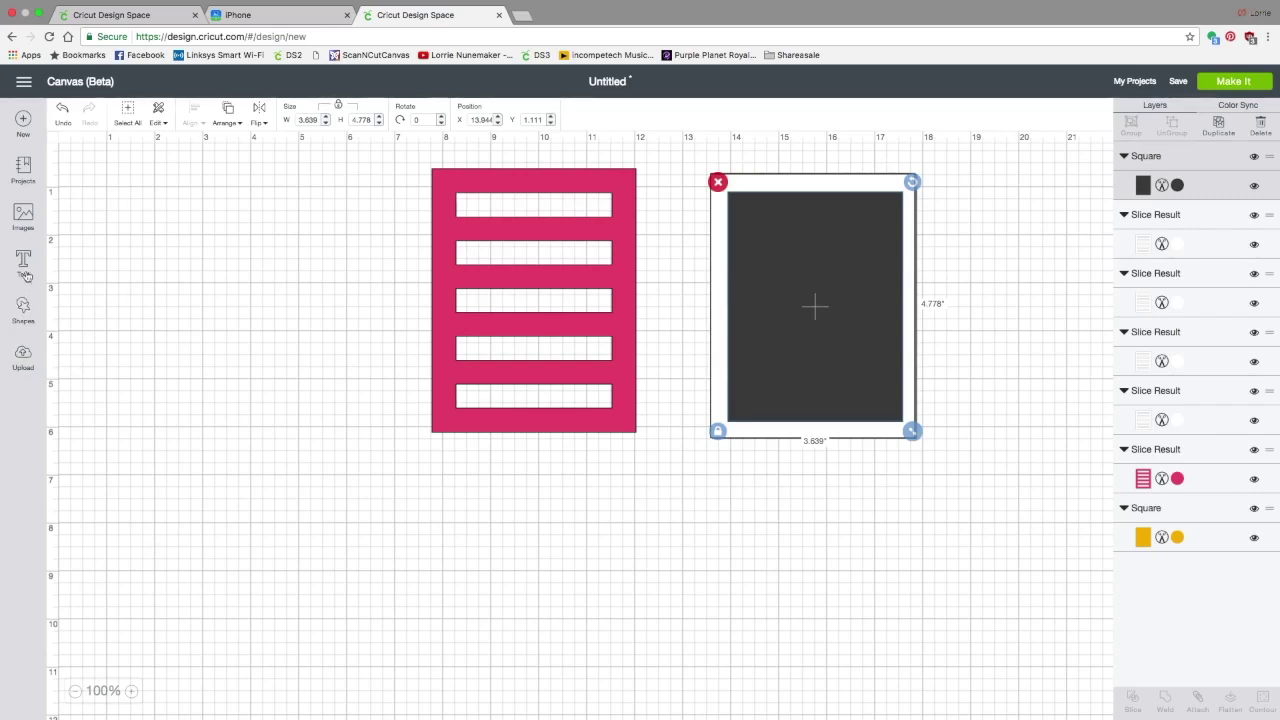
# Step: Search the image library for 'circle' and browse the results
pyautogui.click(20, 218)
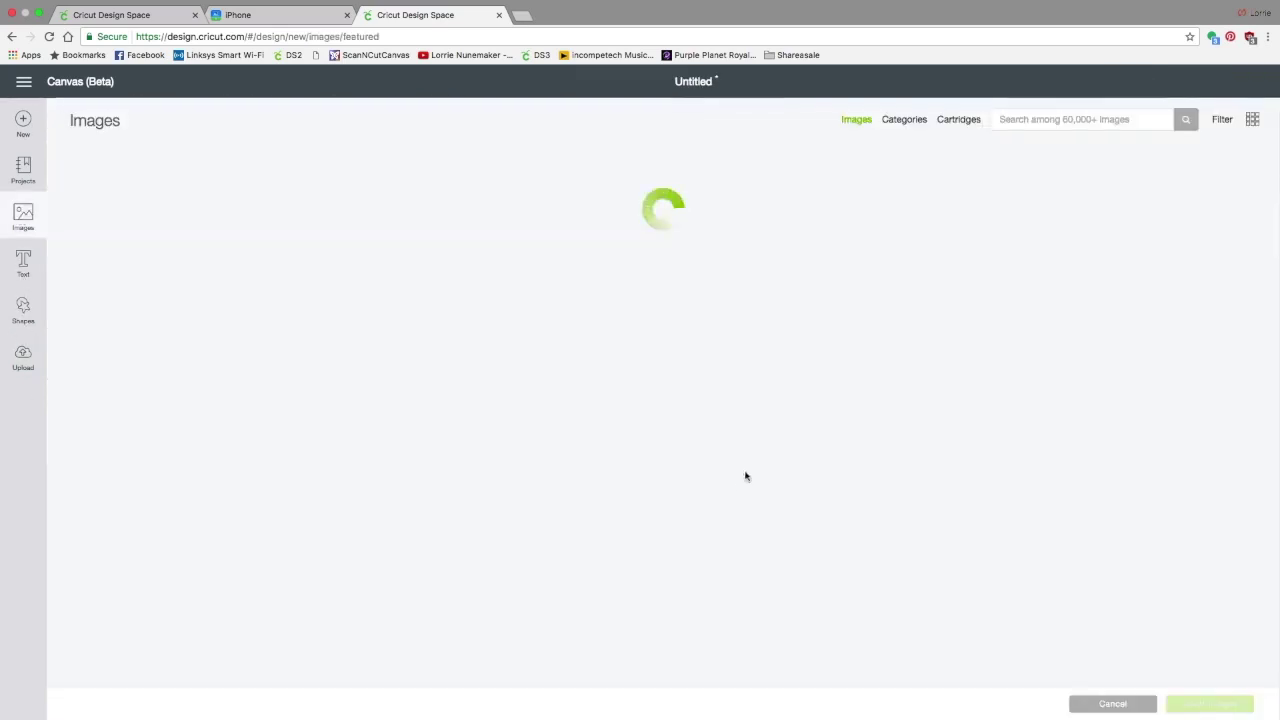
pyautogui.click(1006, 121)
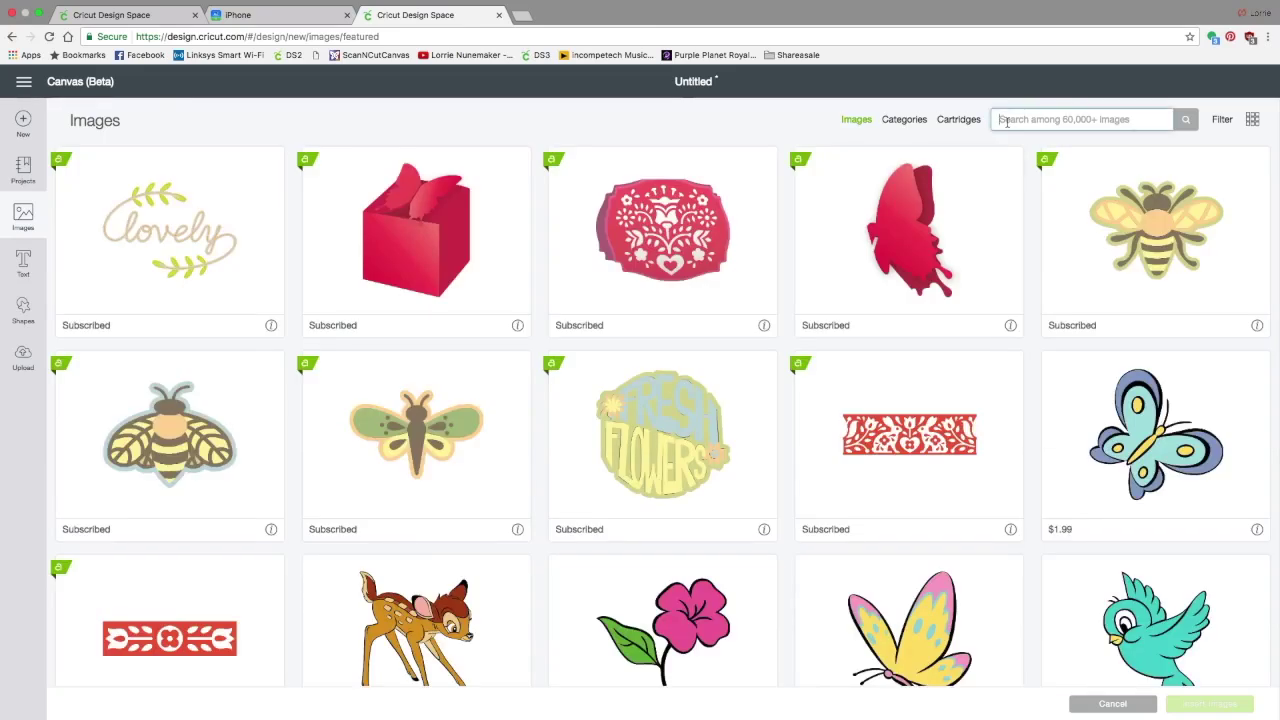
pyautogui.write('cir')
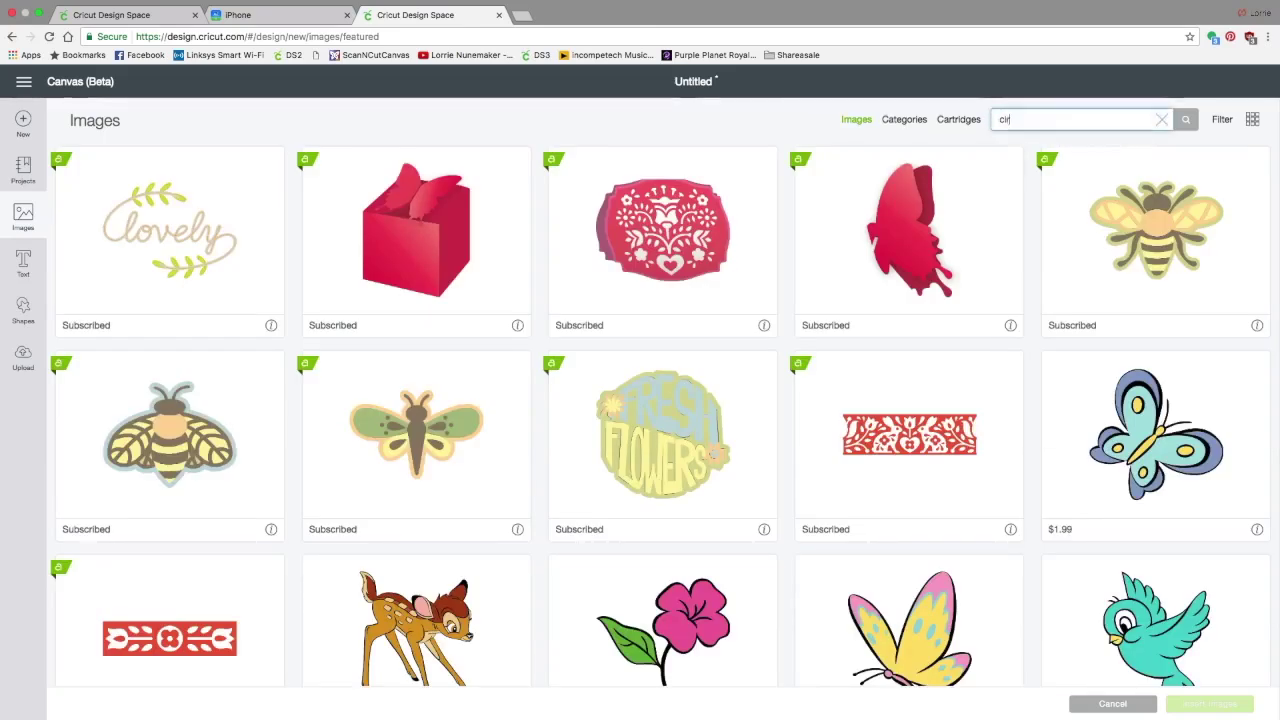
pyautogui.write('cle')
pyautogui.press('Return')
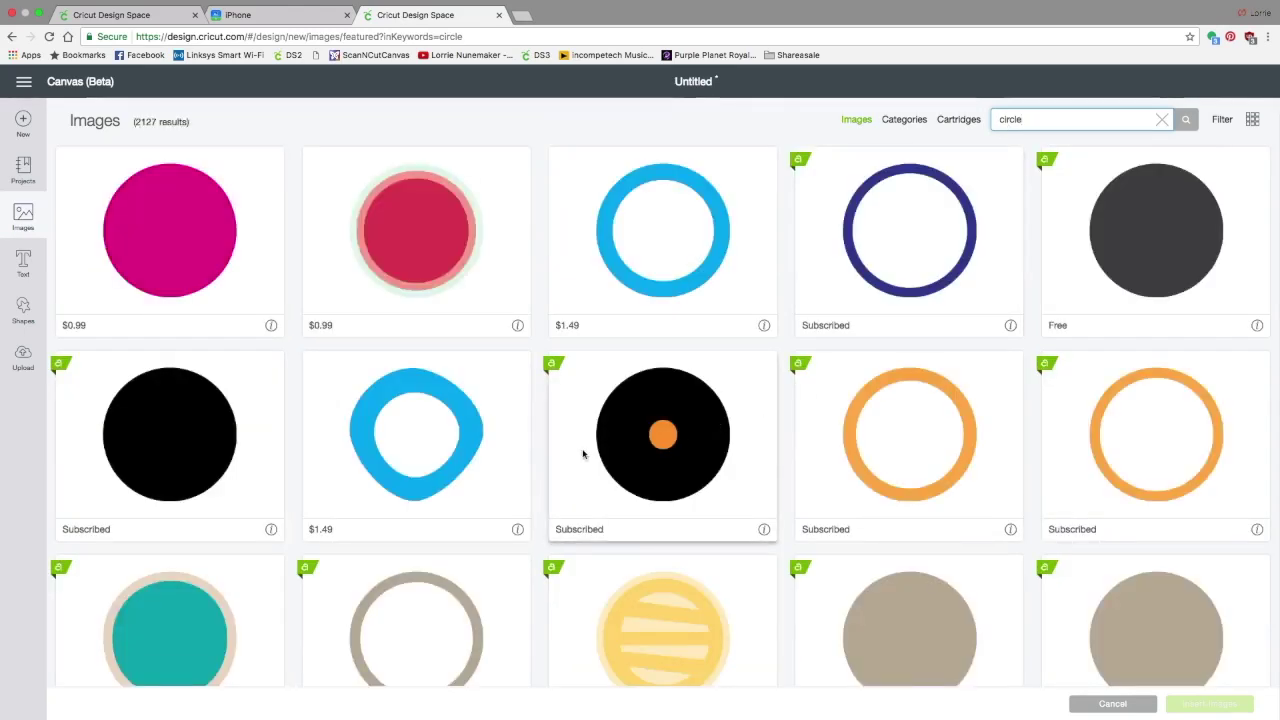
pyautogui.scroll(-5, 536, 466)
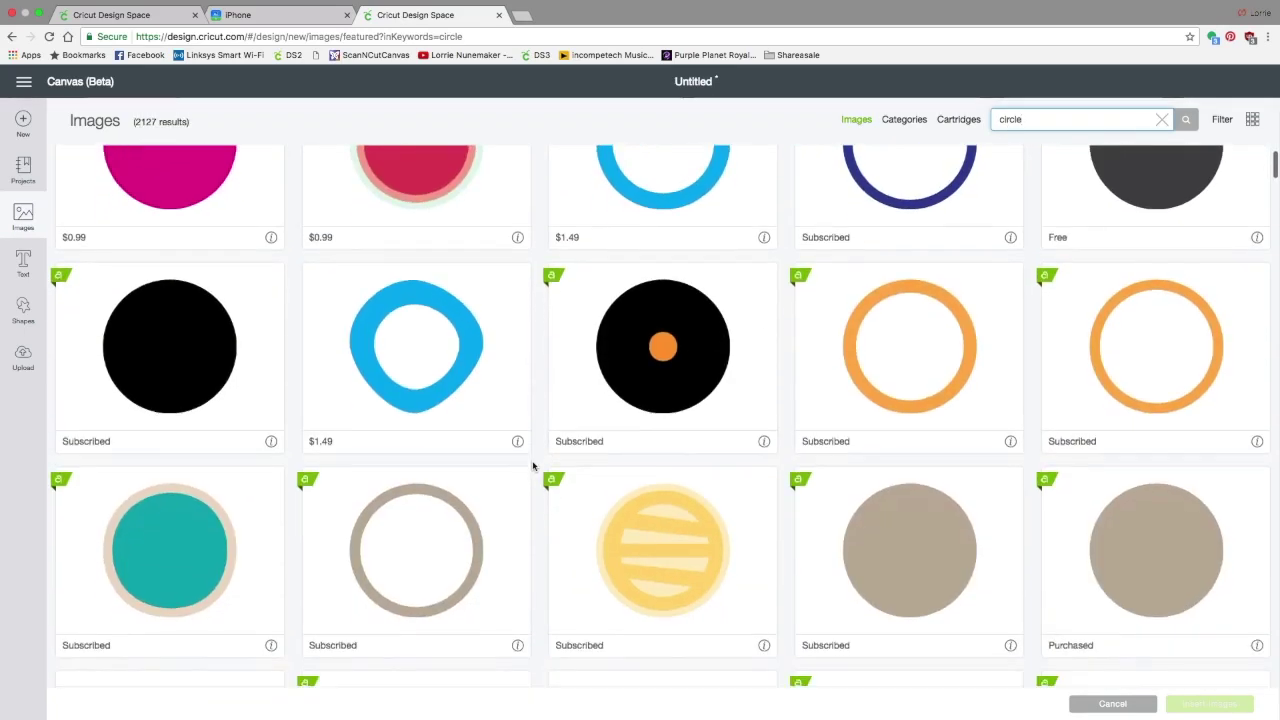
pyautogui.scroll(-2, 533, 466)
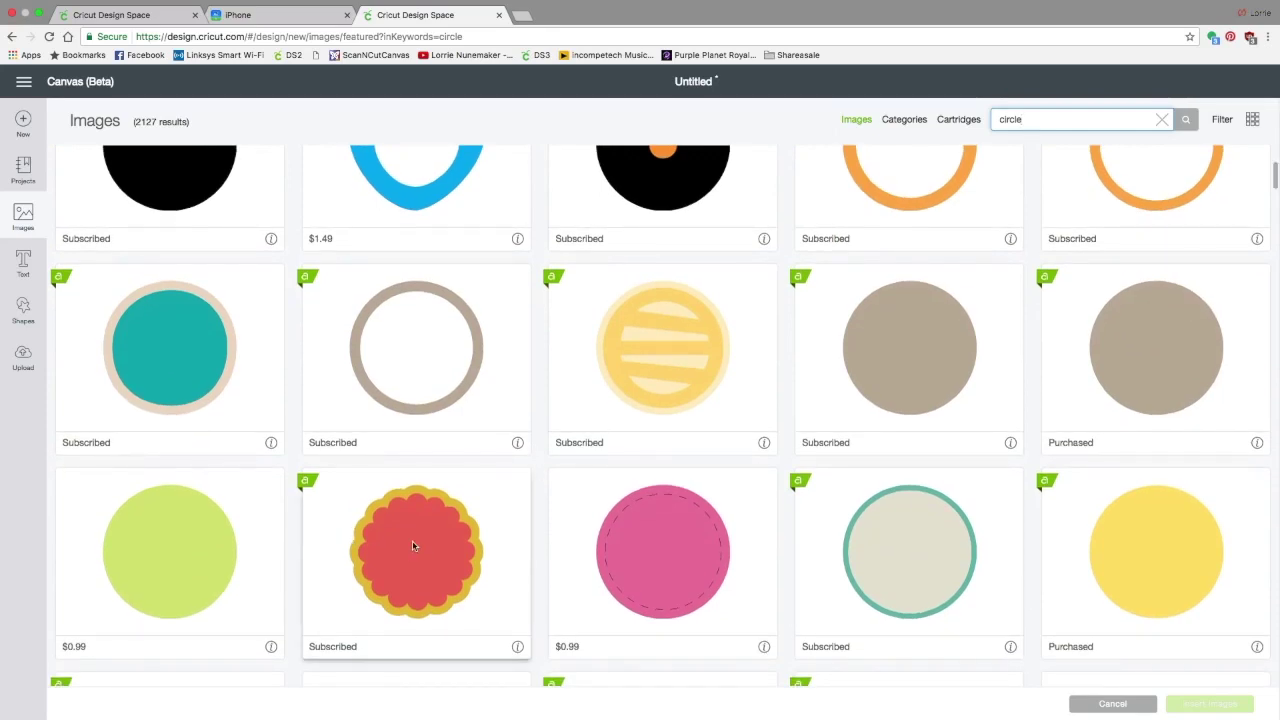
pyautogui.scroll(-10, 412, 545)
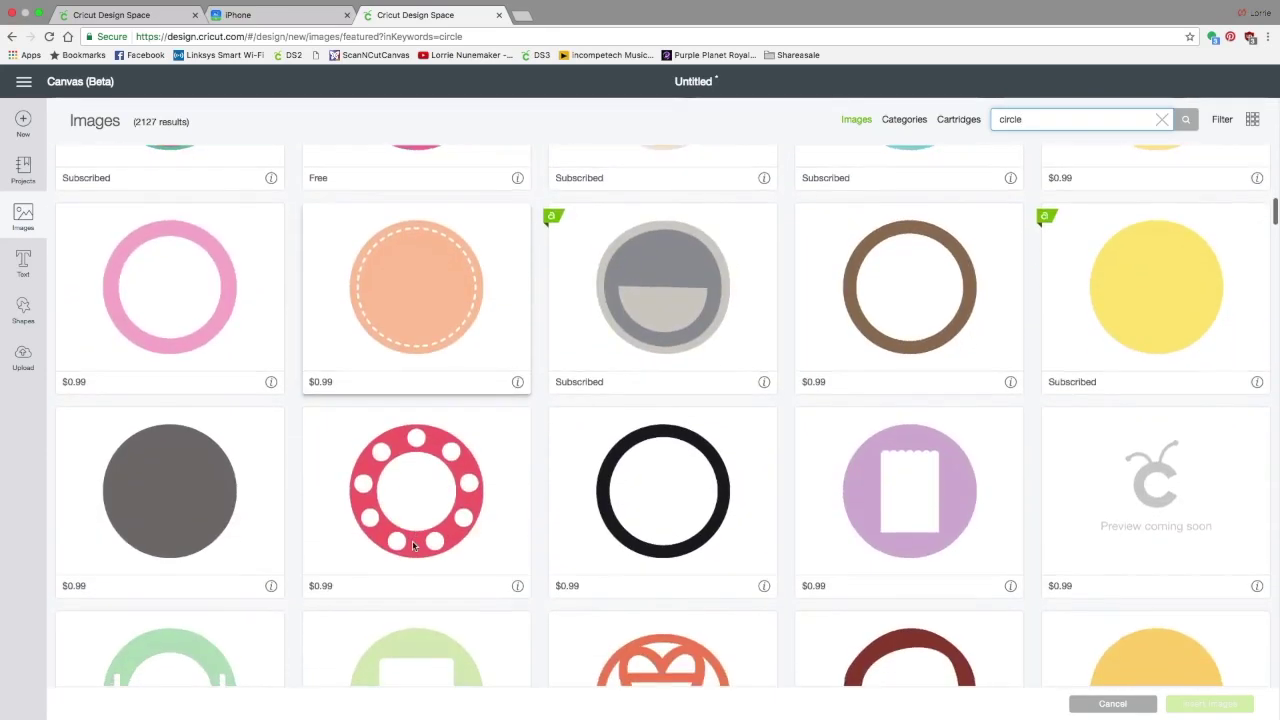
pyautogui.scroll(-10, 412, 545)
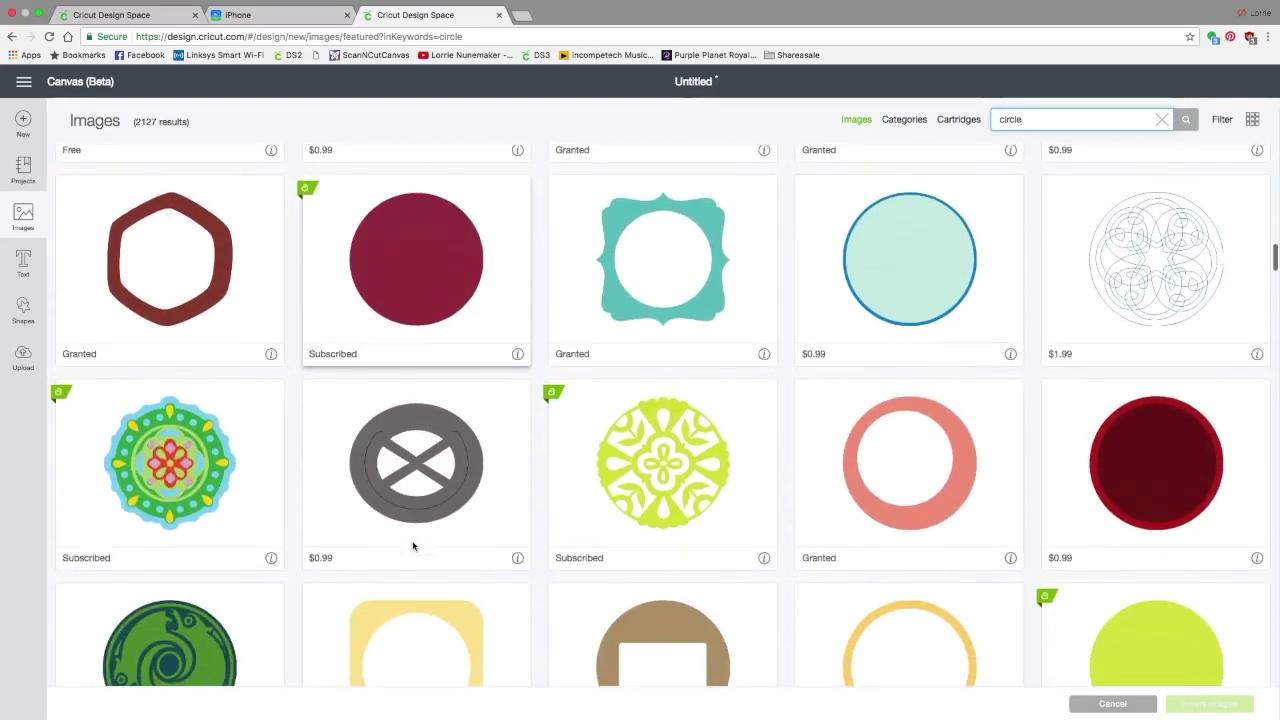
pyautogui.scroll(-8, 412, 545)
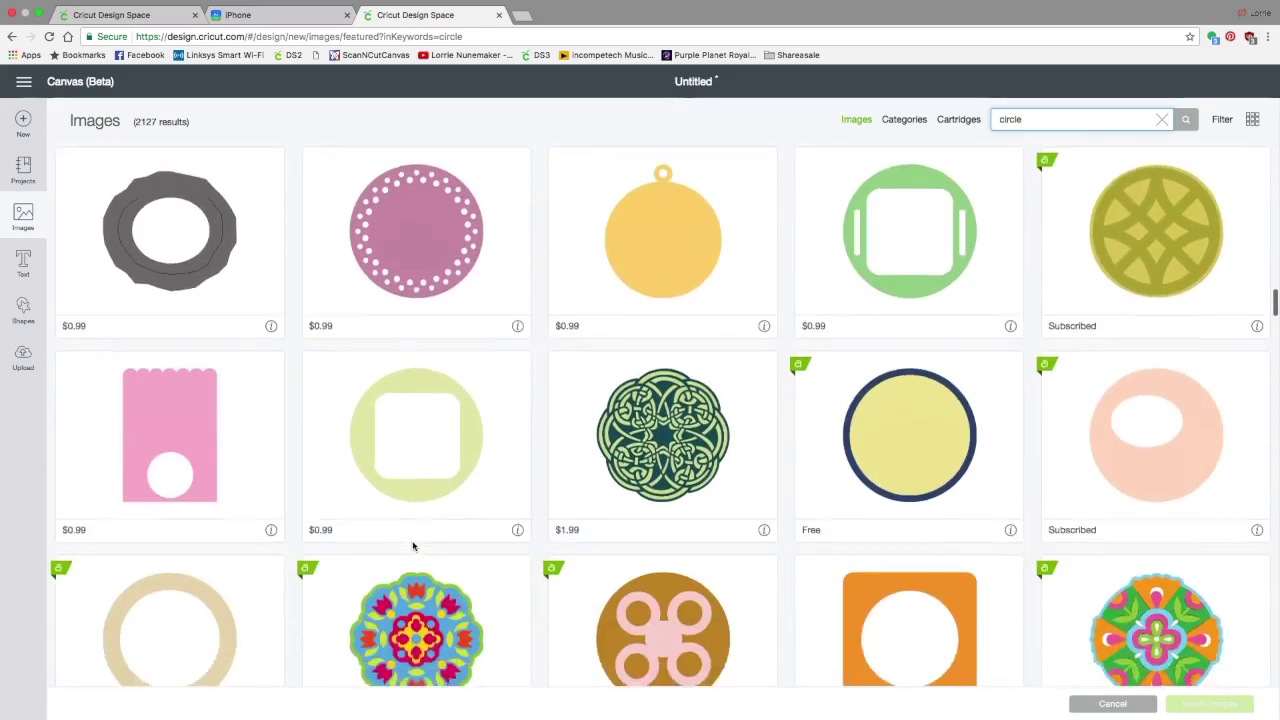
pyautogui.scroll(-5, 412, 545)
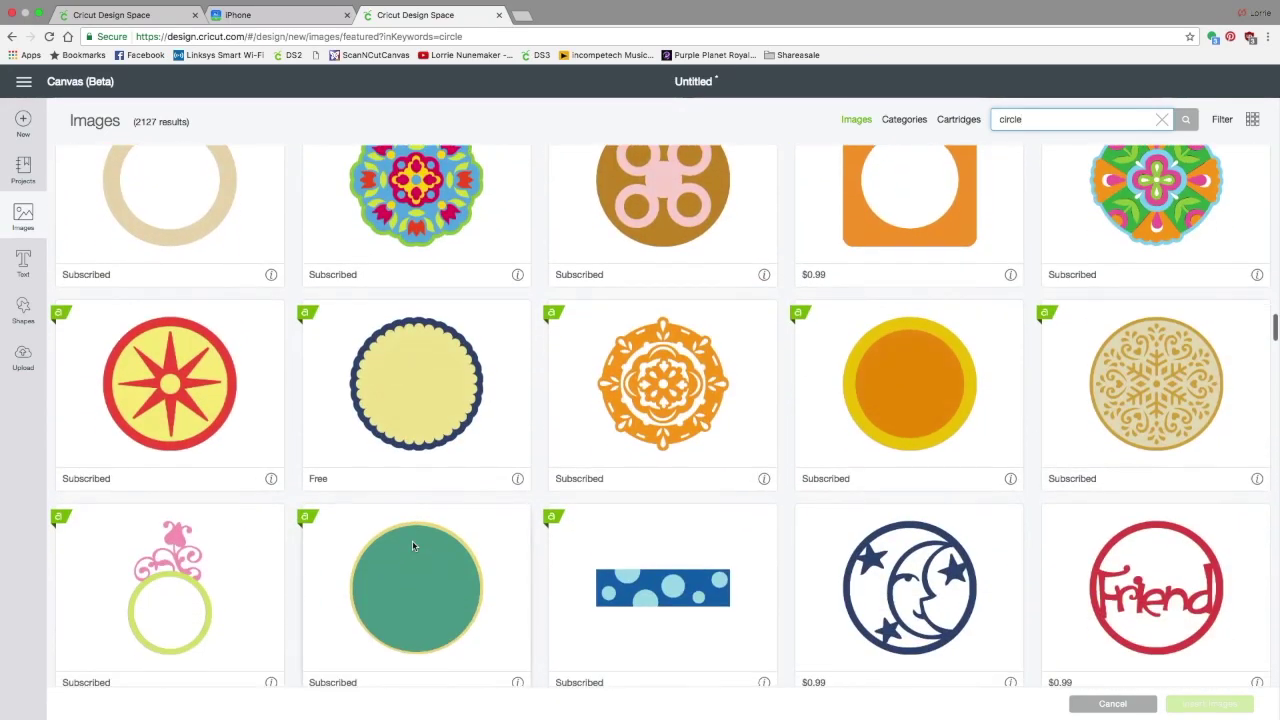
pyautogui.scroll(-2, 413, 545)
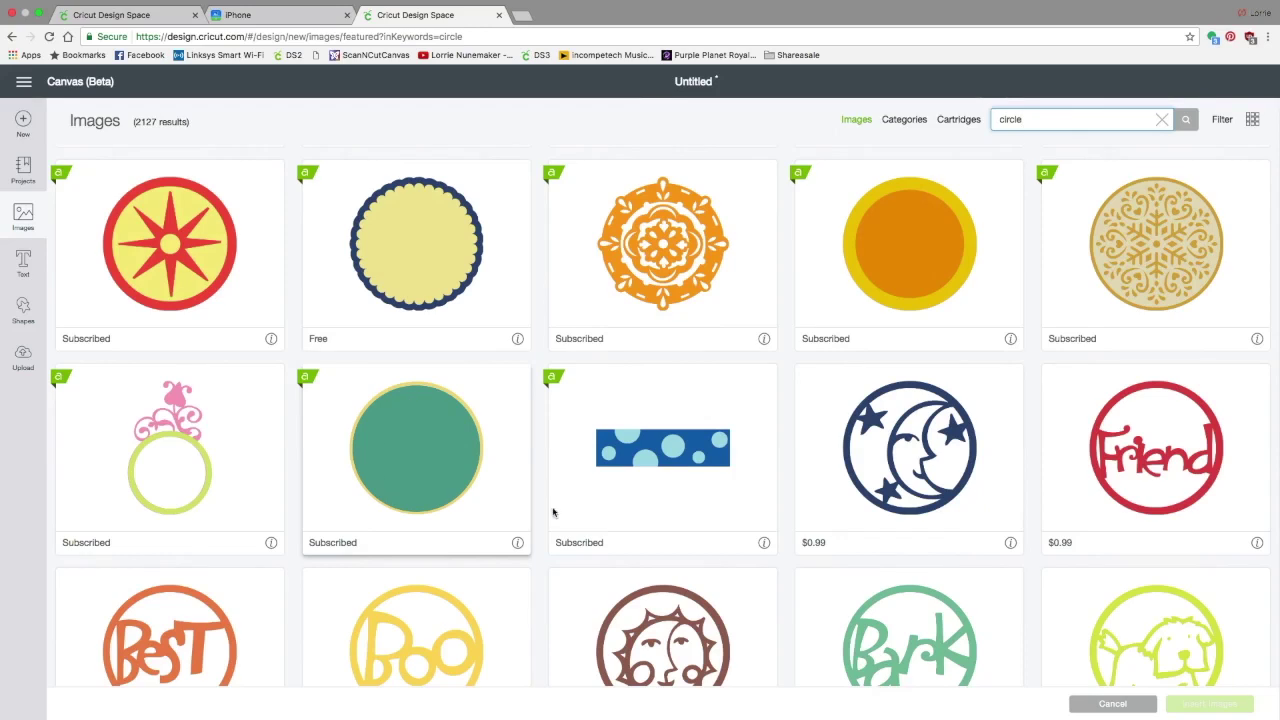
# Step: Check the teal Circle Accent image's details, select it, and insert it
pyautogui.click(518, 544)
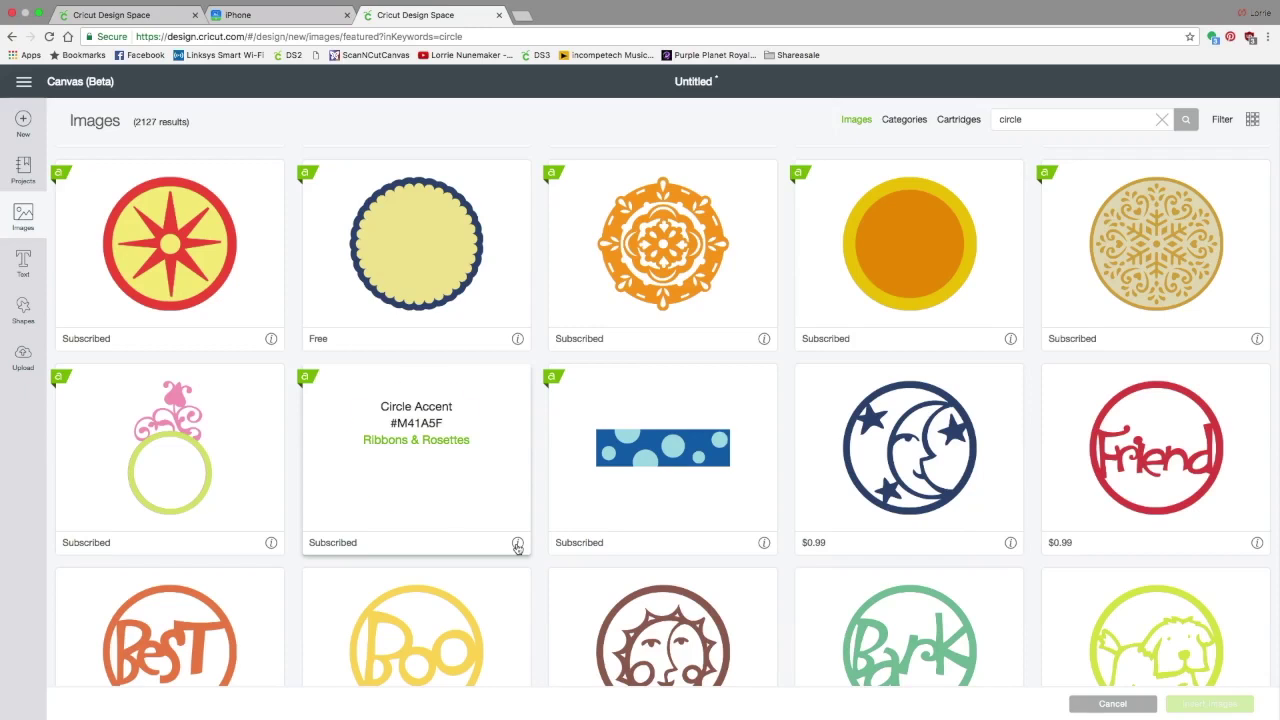
pyautogui.click(517, 545)
pyautogui.click(426, 443)
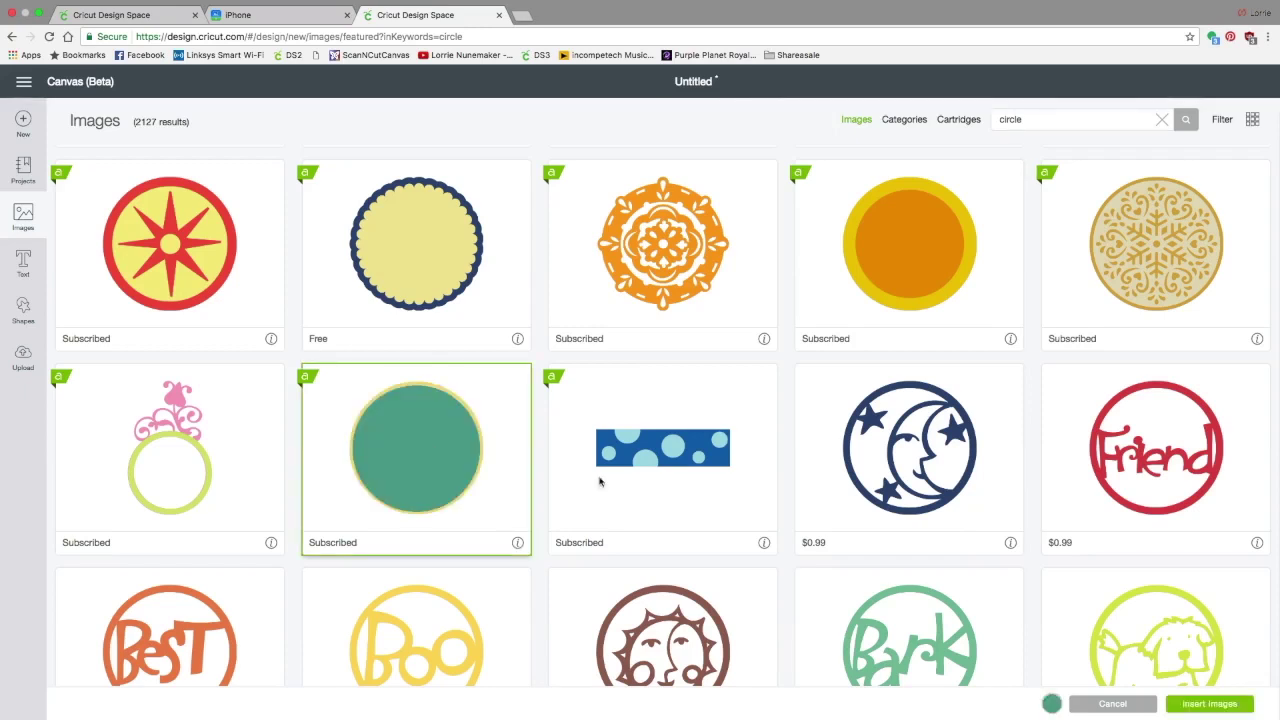
pyautogui.click(1214, 706)
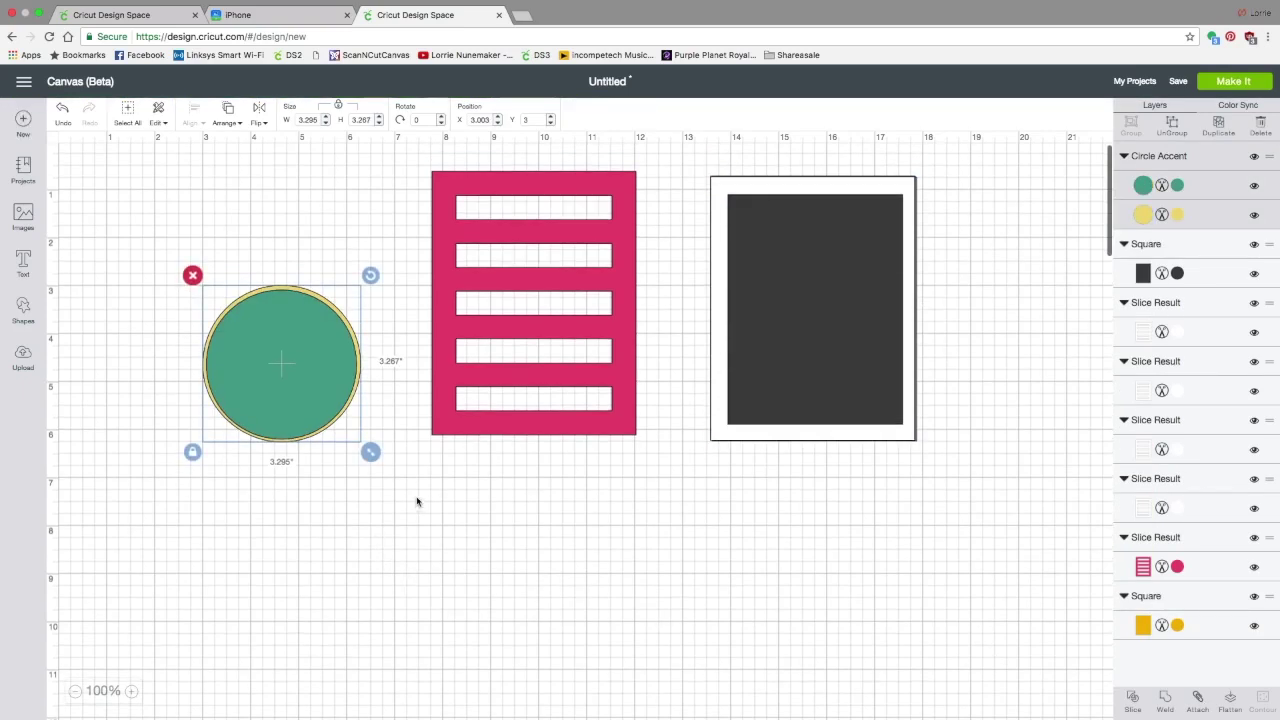
# Step: Shrink the Circle Accent to about 2.253 × 2.234 inches and place it at X 3.531, Y 2.486
pyautogui.moveTo(293, 394); pyautogui.dragTo(537, 337)
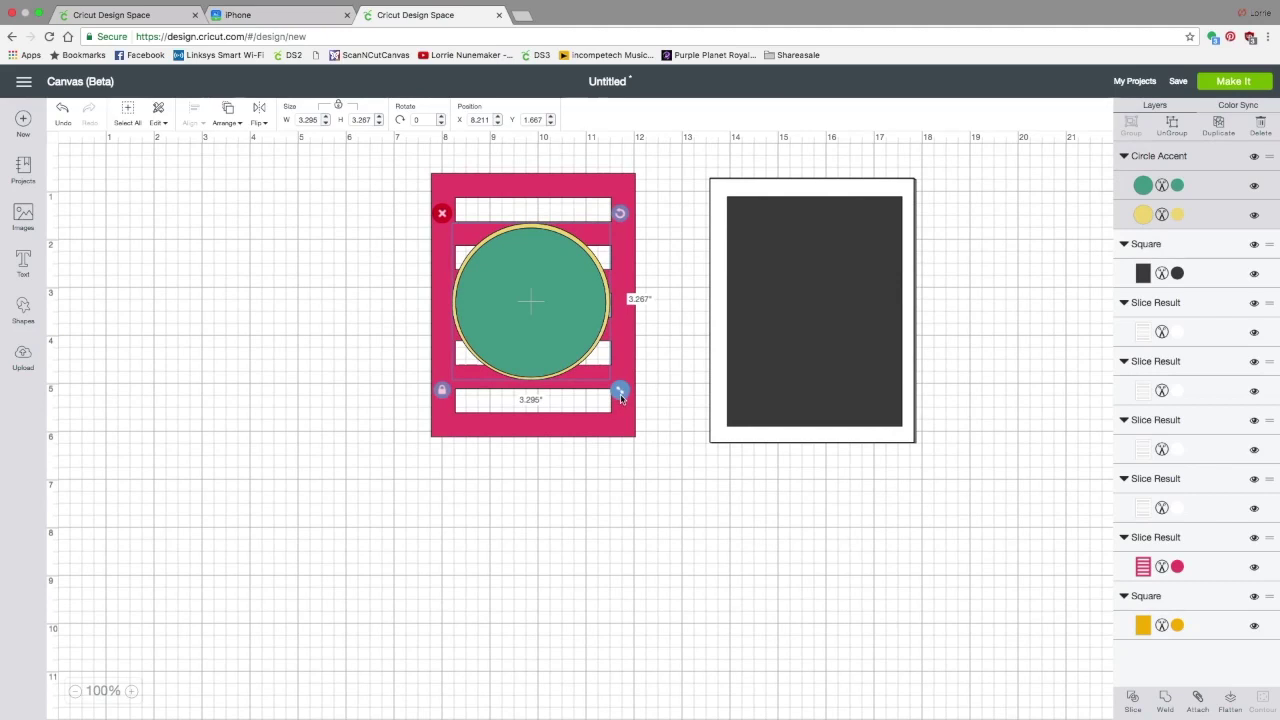
pyautogui.moveTo(621, 389); pyautogui.dragTo(569, 341)
pyautogui.moveTo(517, 272); pyautogui.dragTo(543, 298)
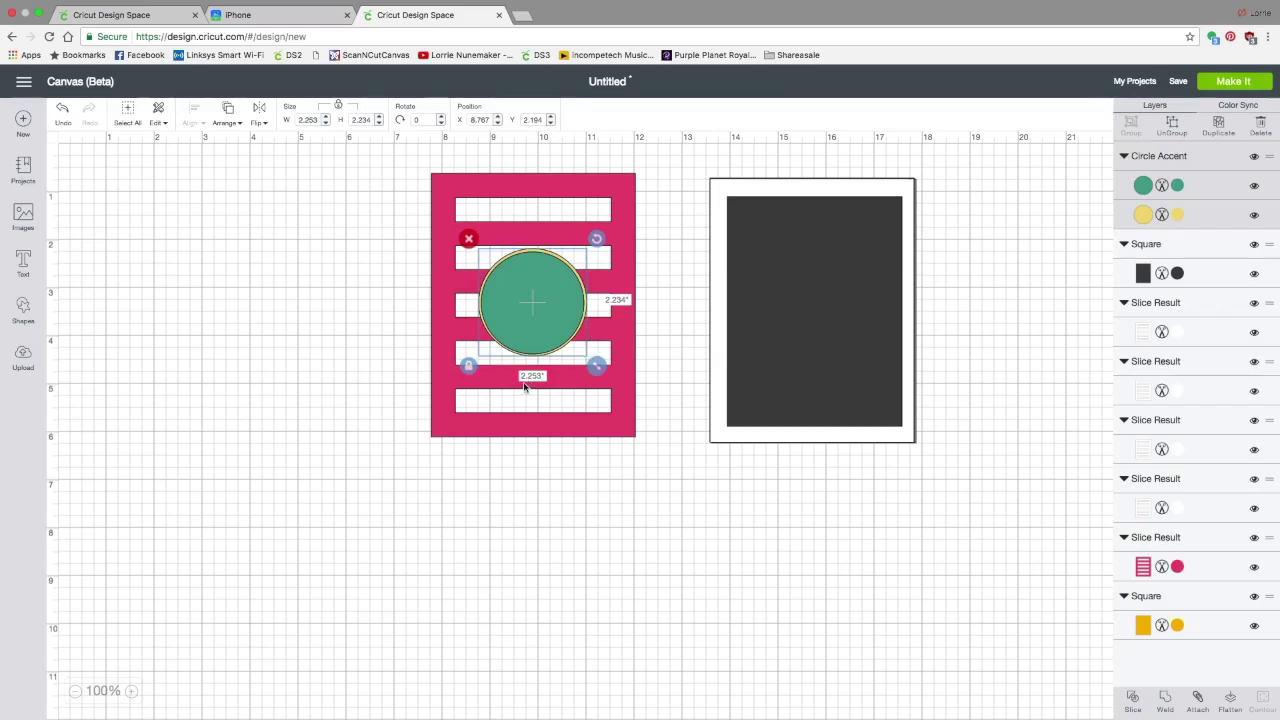
pyautogui.moveTo(549, 302); pyautogui.dragTo(551, 300)
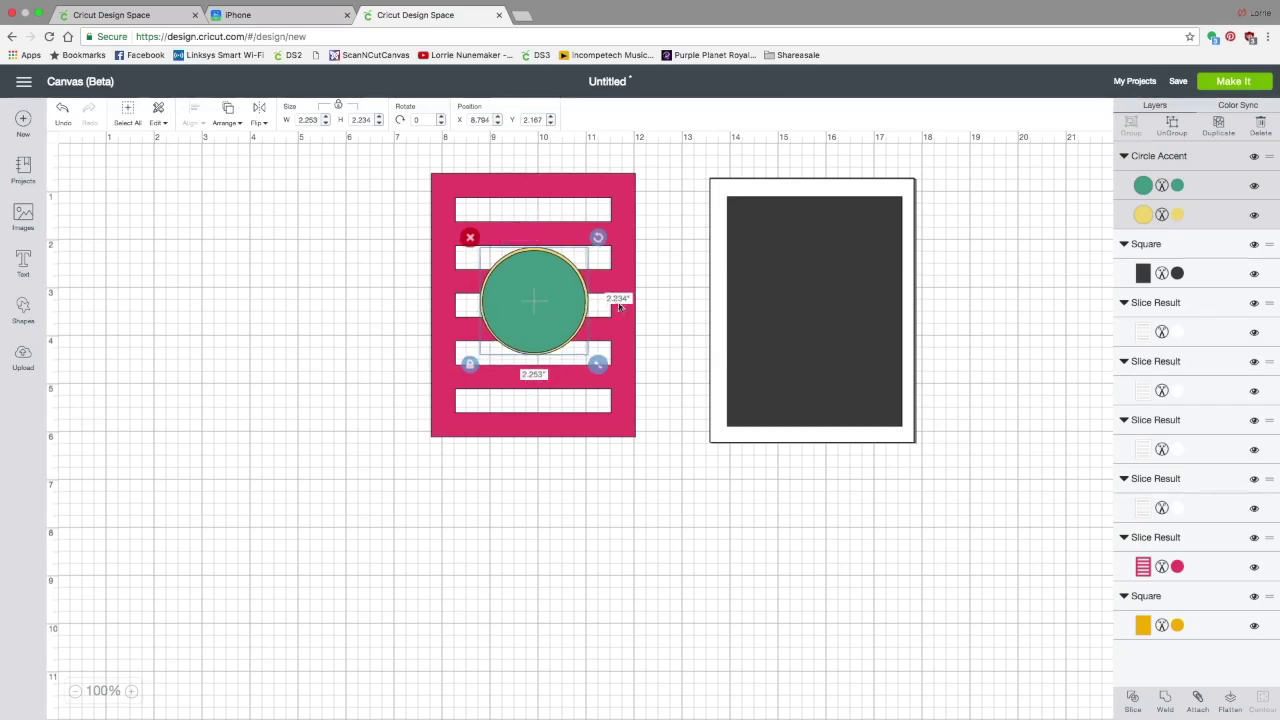
pyautogui.moveTo(521, 310); pyautogui.dragTo(286, 324)
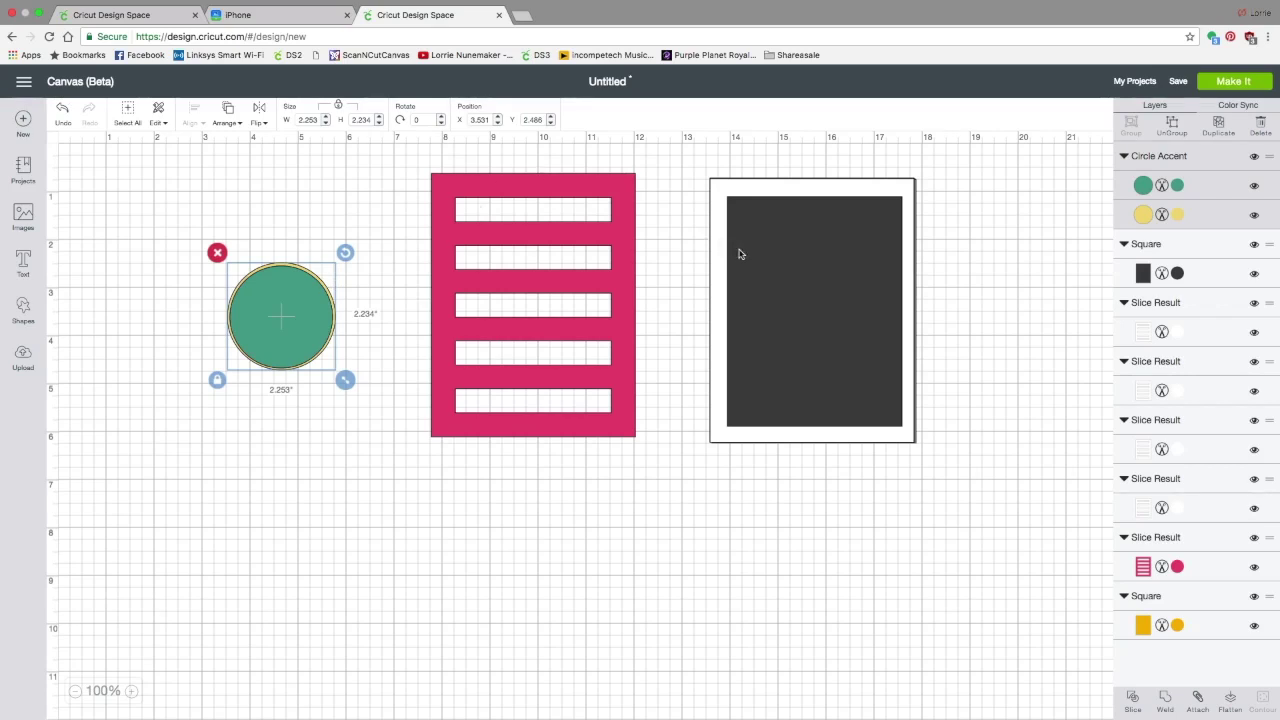
# Step: Drag the dark square and both white frames apart to uncover the yellow square
pyautogui.moveTo(739, 254); pyautogui.dragTo(869, 244)
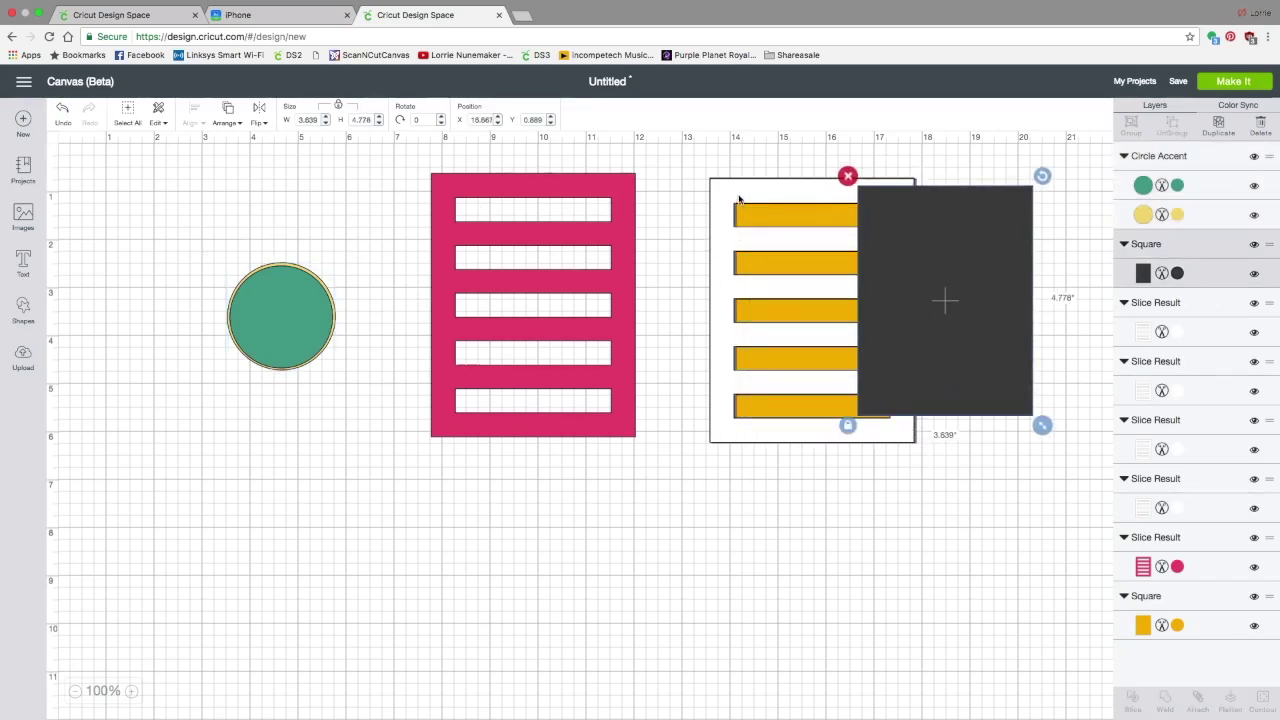
pyautogui.moveTo(739, 200); pyautogui.dragTo(744, 379)
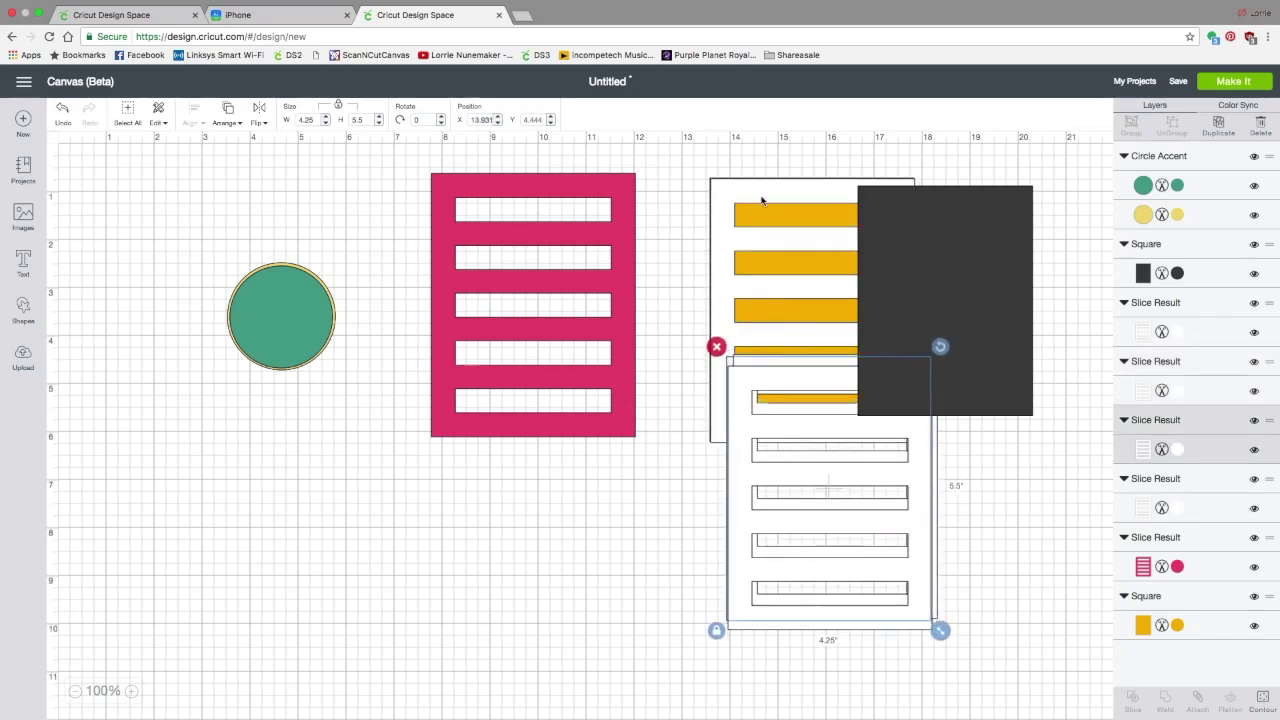
pyautogui.moveTo(761, 201); pyautogui.dragTo(778, 433)
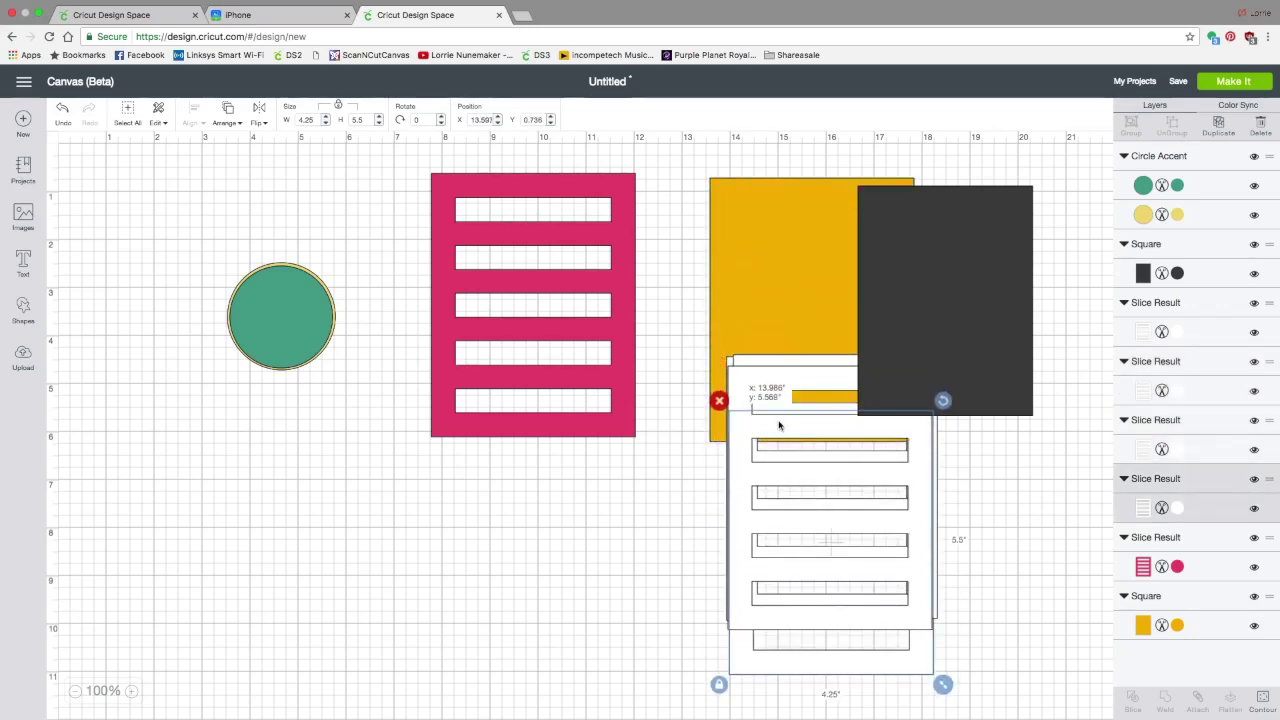
# Step: Ungroup the Circle Accent and colour its outer ring layer Rose Pink
pyautogui.click(310, 280)
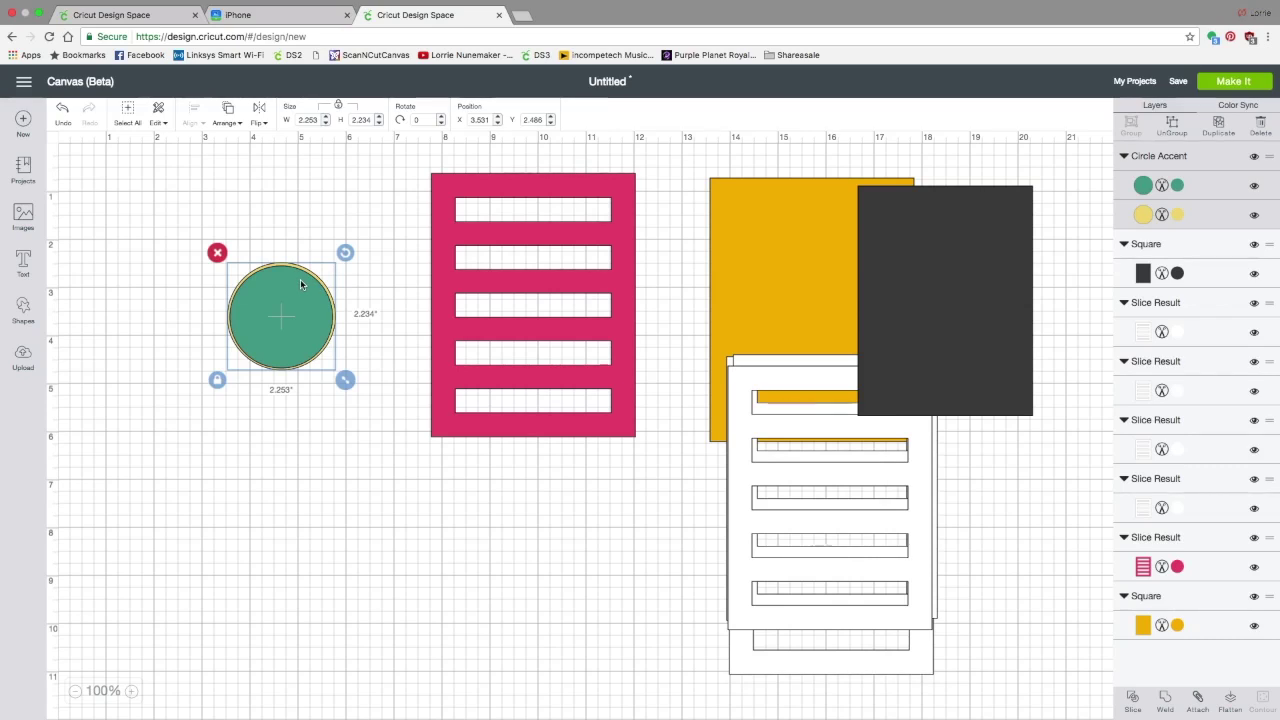
pyautogui.click(1172, 125)
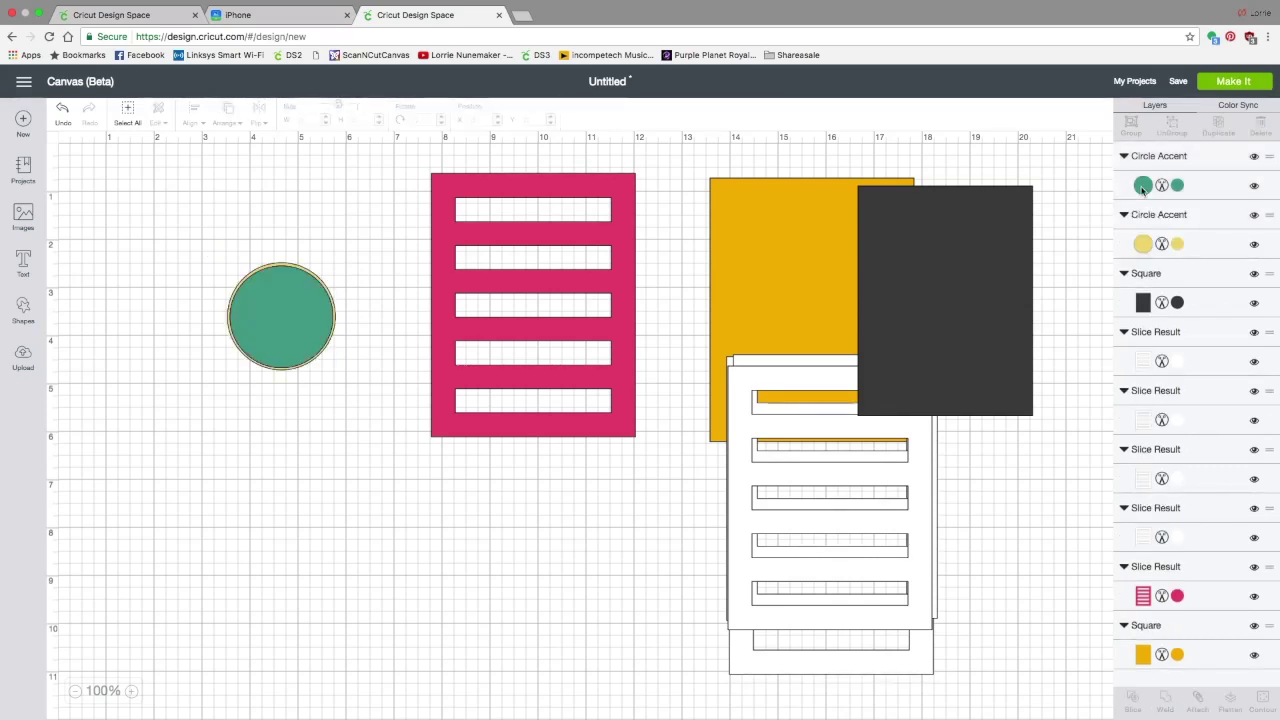
pyautogui.click(1143, 245)
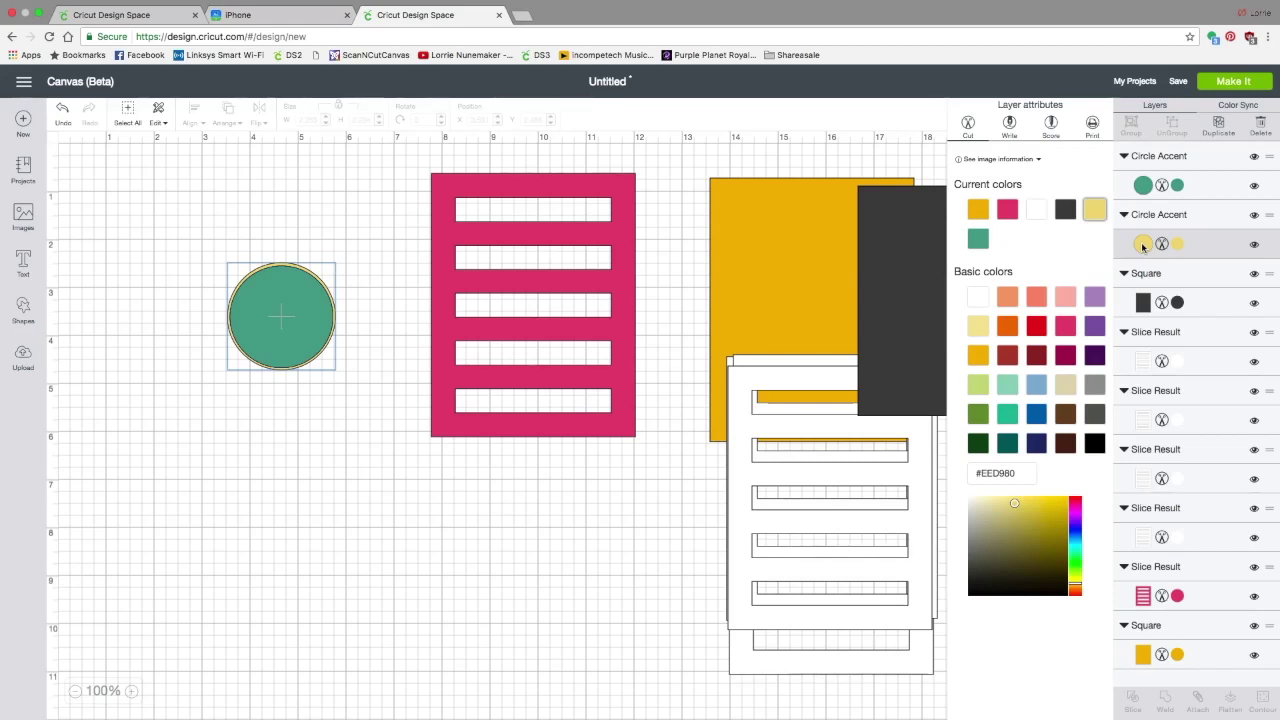
pyautogui.click(1008, 210)
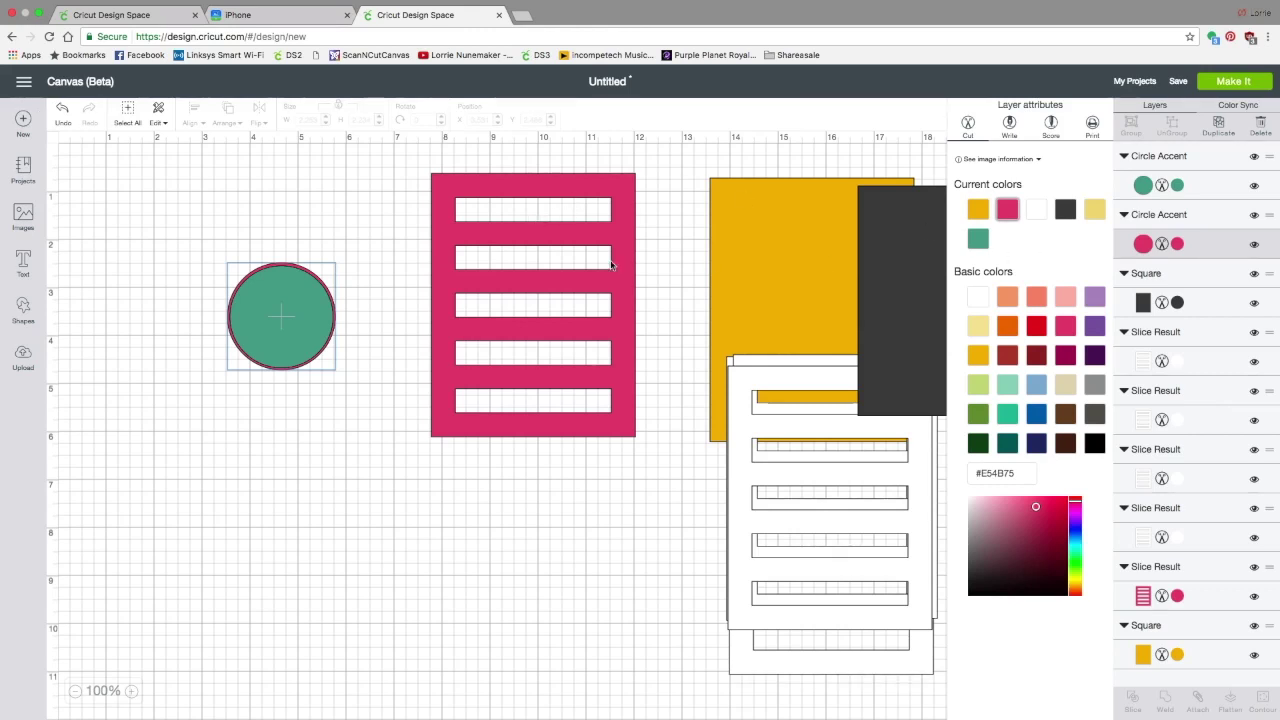
# Step: Colour the inner circle Candycorn yellow, offset it over the pink one, and add a text box
pyautogui.hscroll(1, 217, 246)
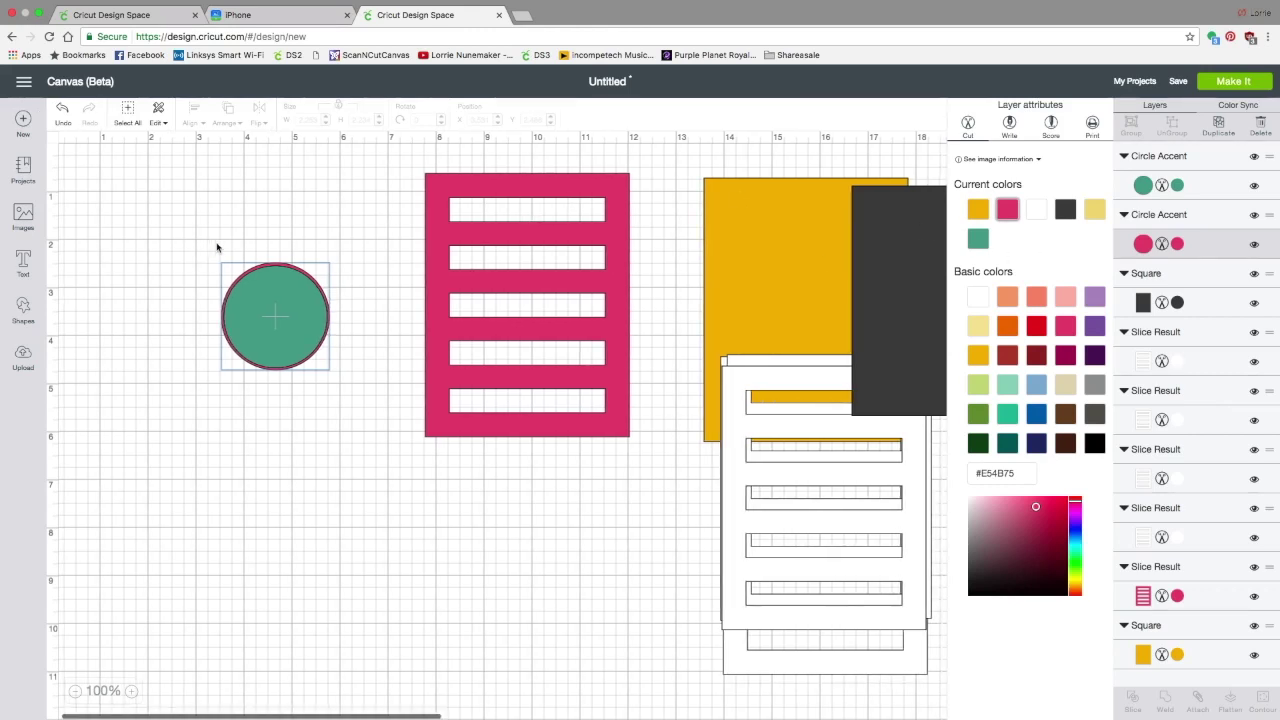
pyautogui.click(285, 298)
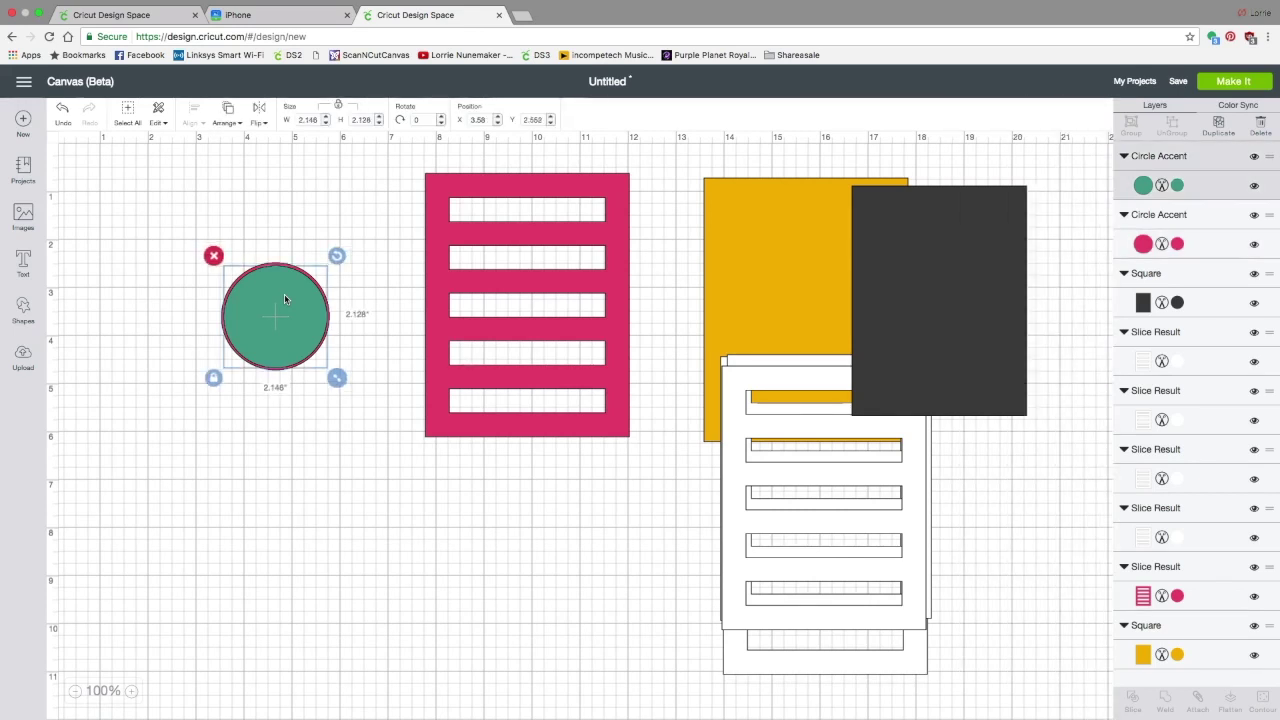
pyautogui.click(1142, 185)
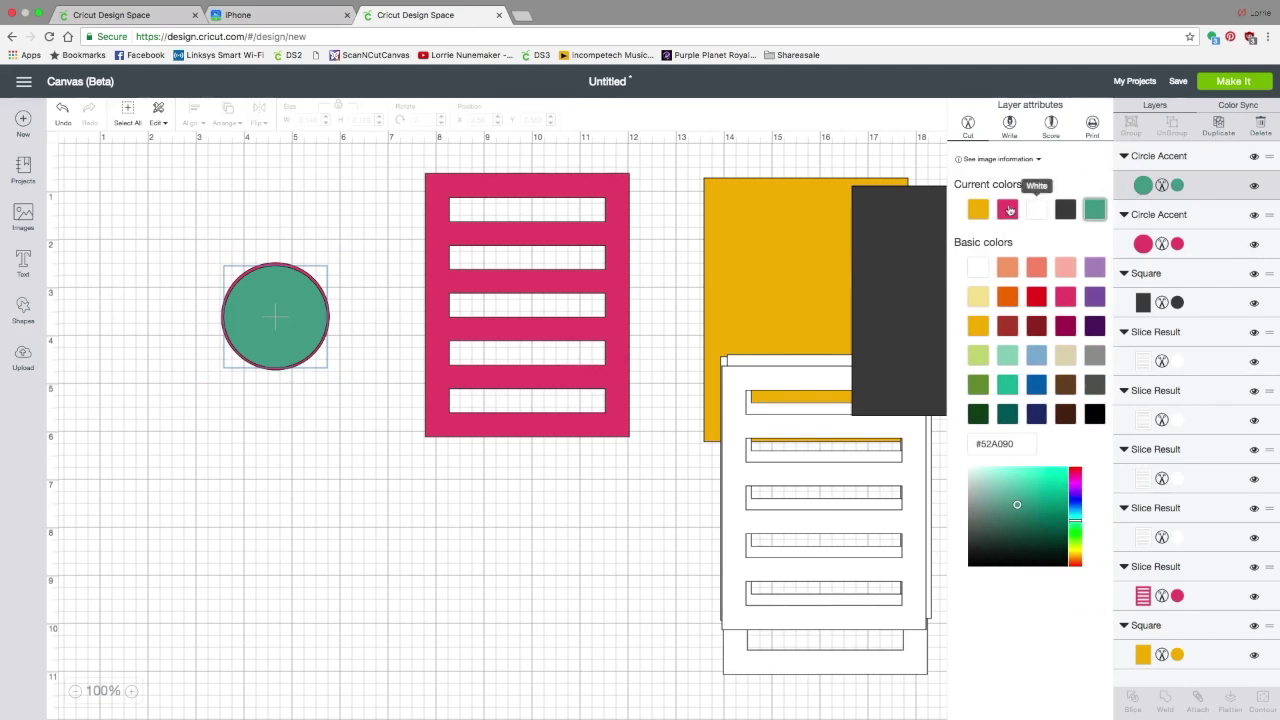
pyautogui.click(979, 209)
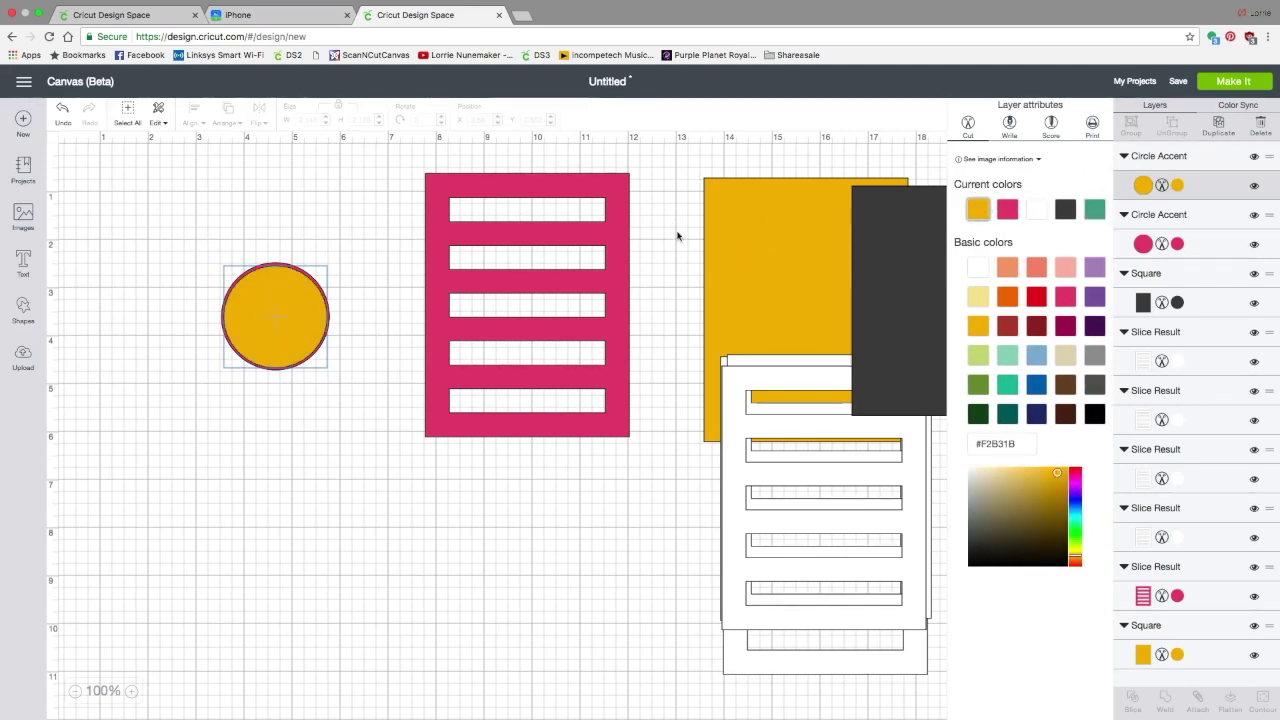
pyautogui.click(322, 392)
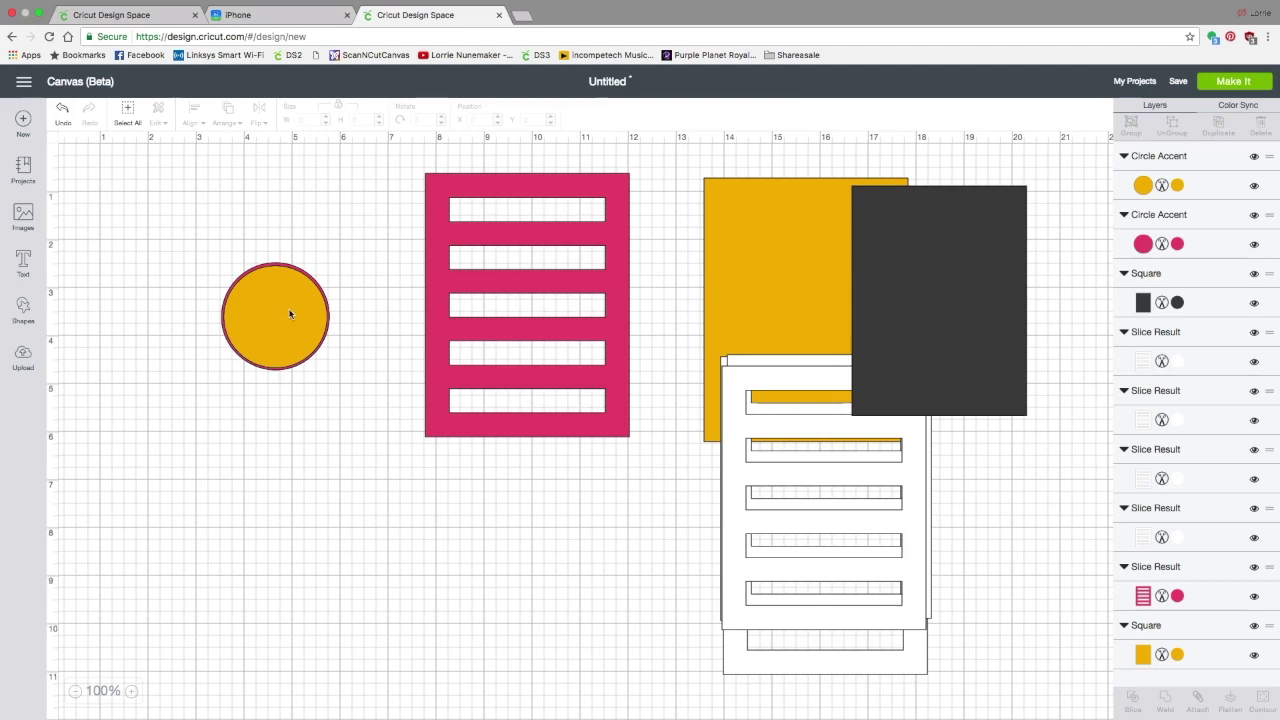
pyautogui.moveTo(289, 309)
pyautogui.mouseDown()
pyautogui.moveTo(311, 269)
pyautogui.moveTo(276, 327)
pyautogui.mouseUp()
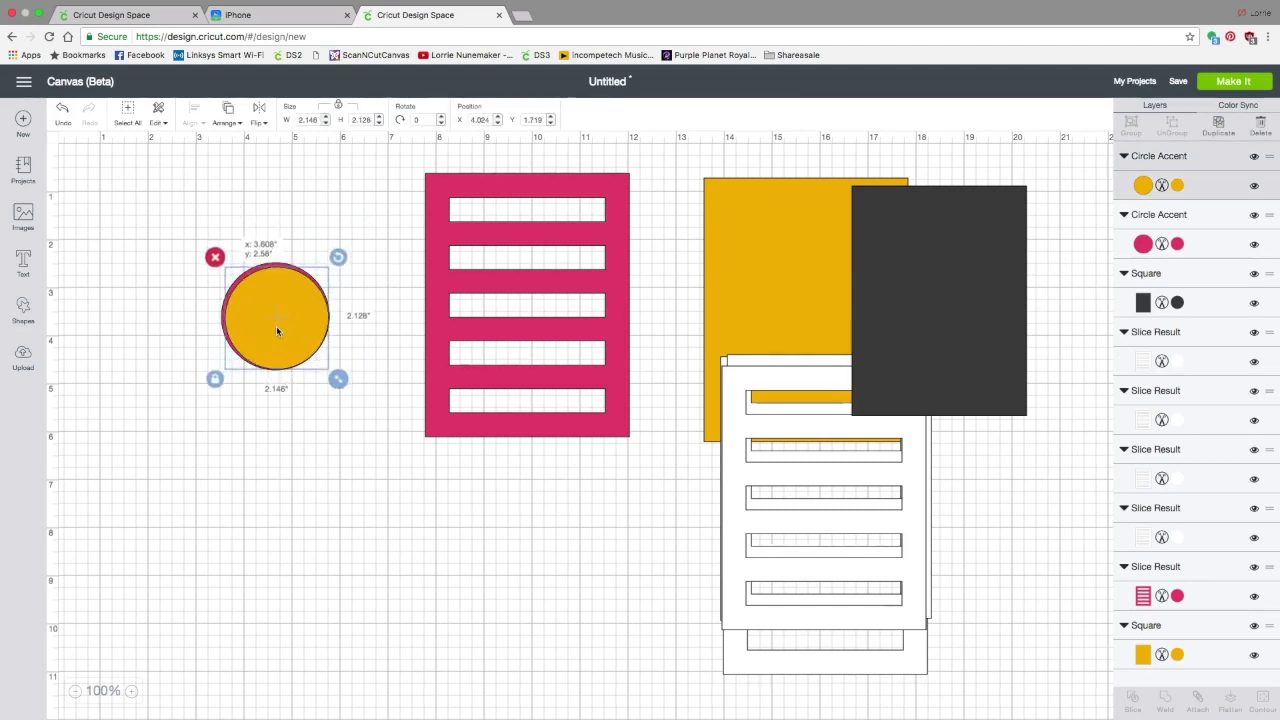
pyautogui.click(24, 264)
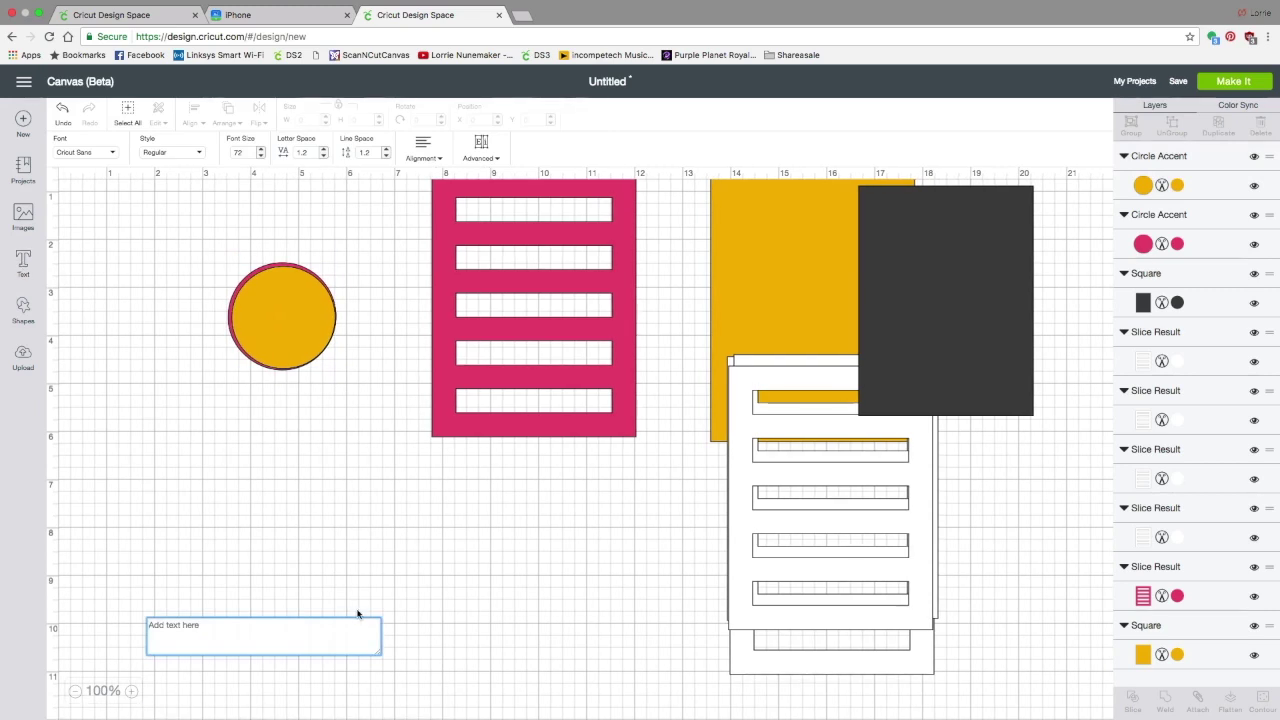
# Step: Type 'hello', set it in the Brush Script font, and move it higher on the canvas
pyautogui.write('hello')
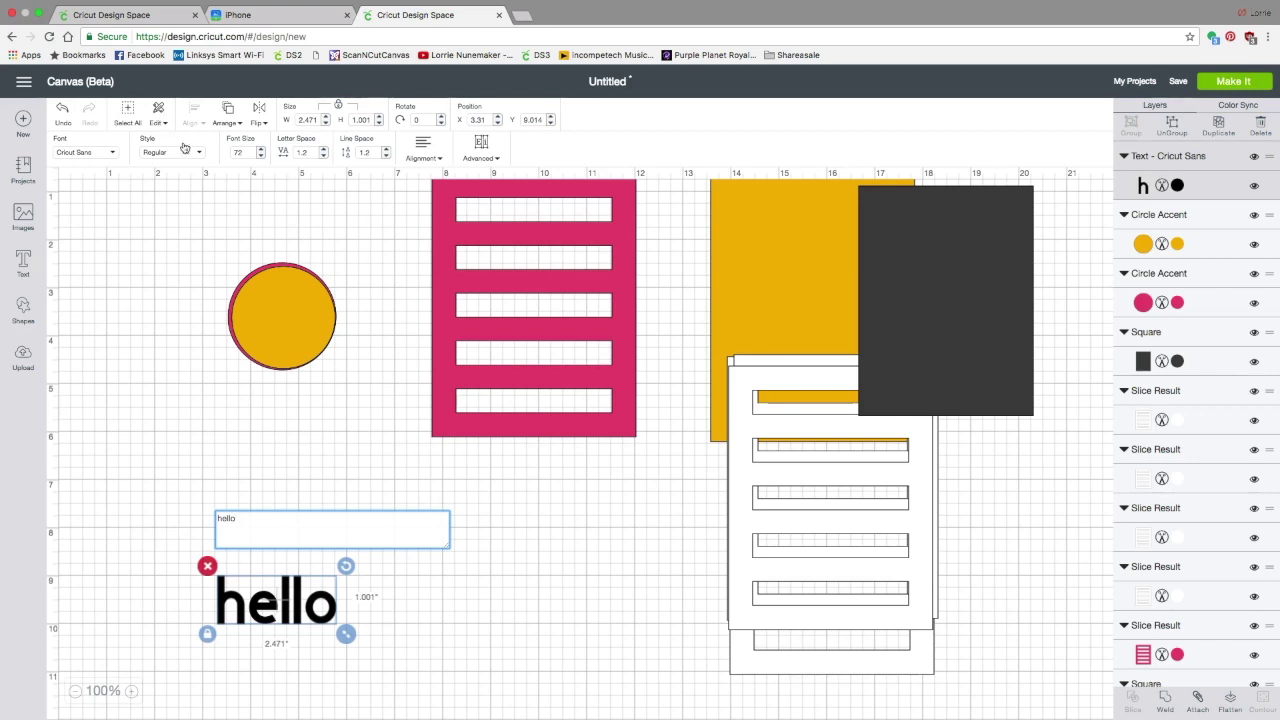
pyautogui.click(114, 152)
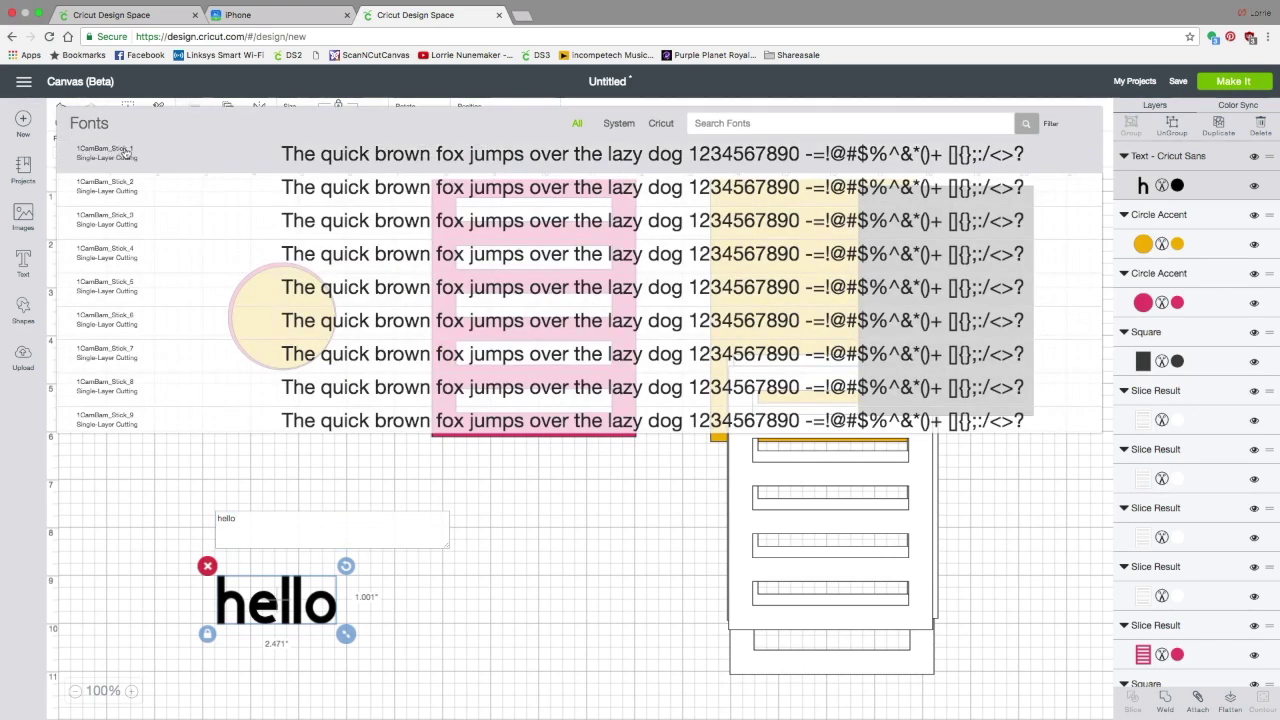
pyautogui.click(819, 150)
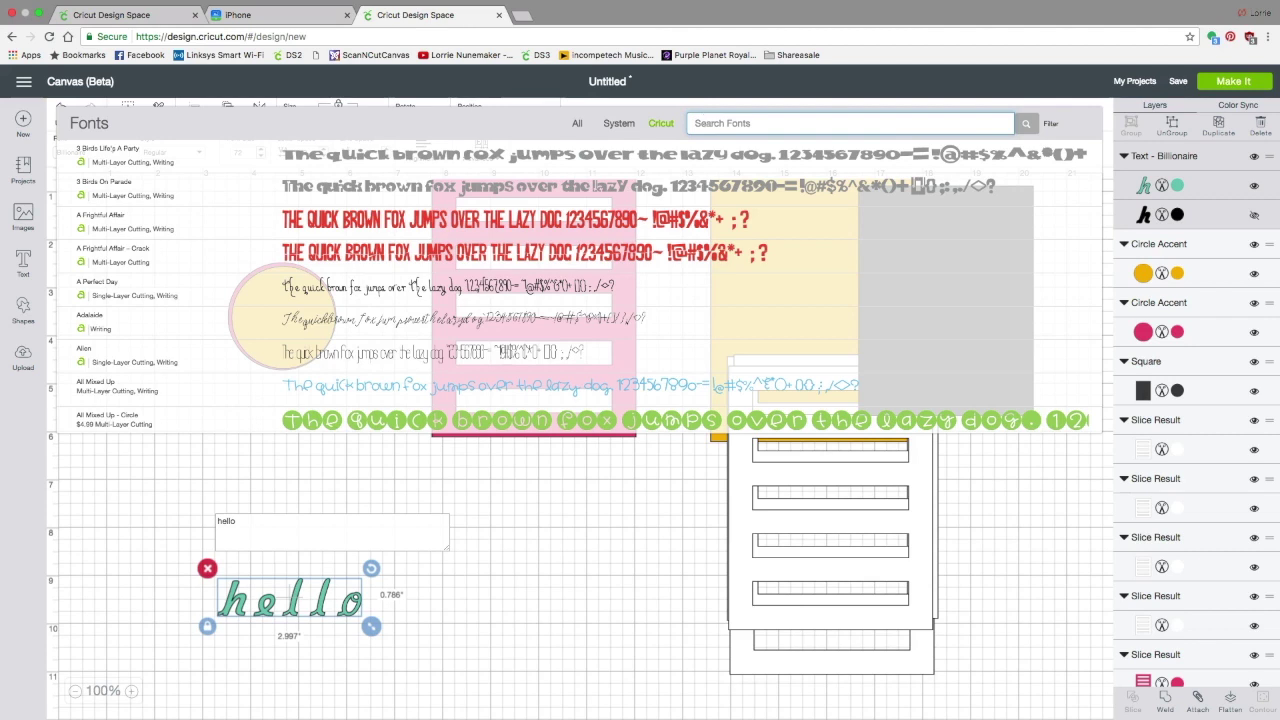
pyautogui.write('brush')
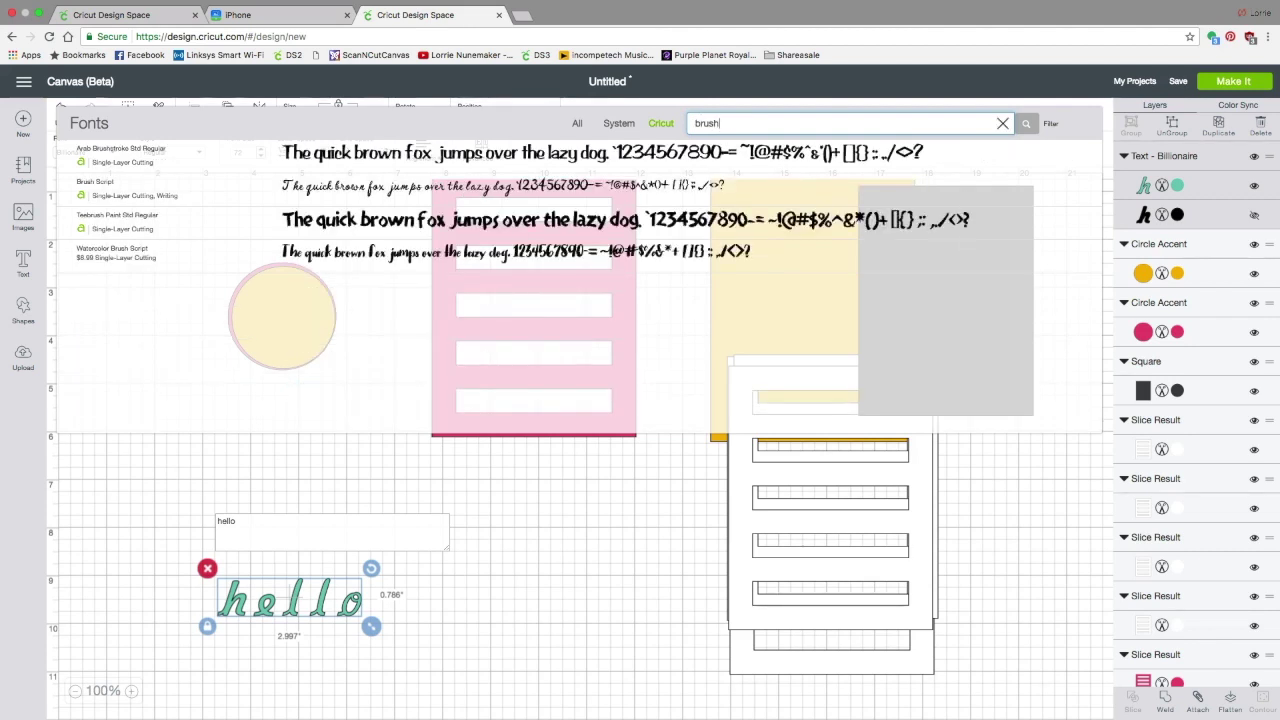
pyautogui.click(383, 190)
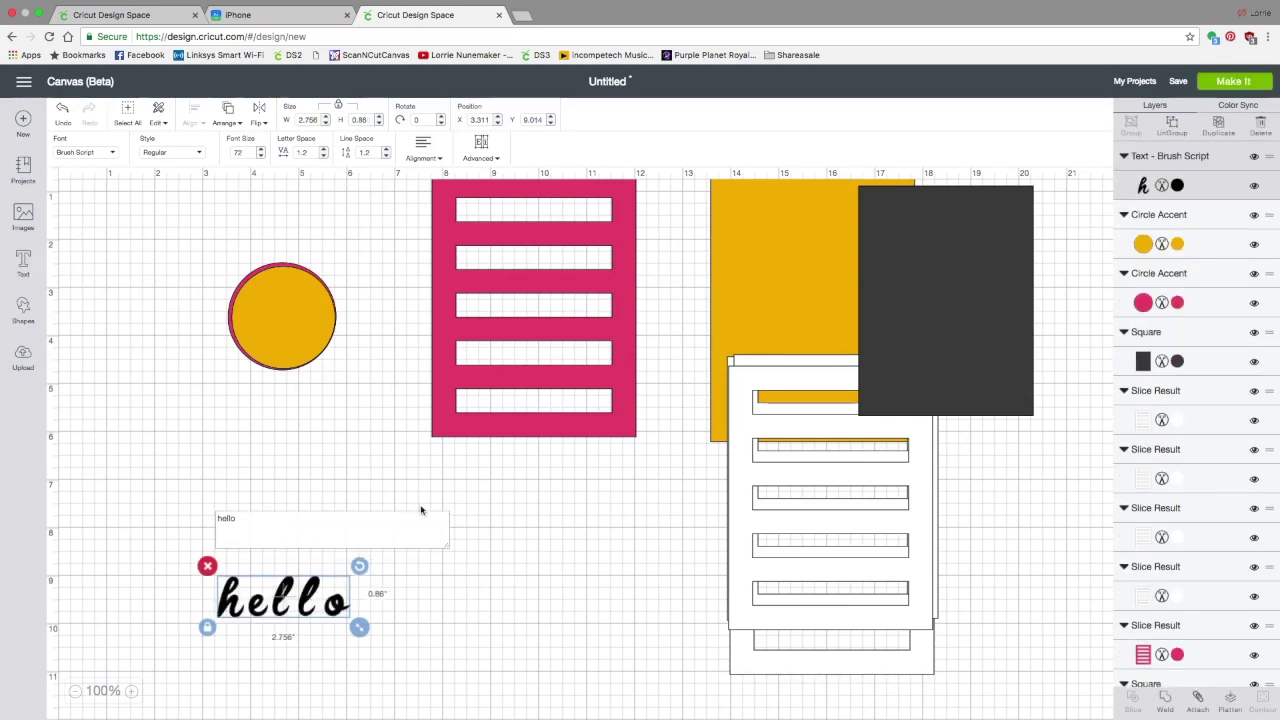
pyautogui.moveTo(310, 605); pyautogui.dragTo(347, 510)
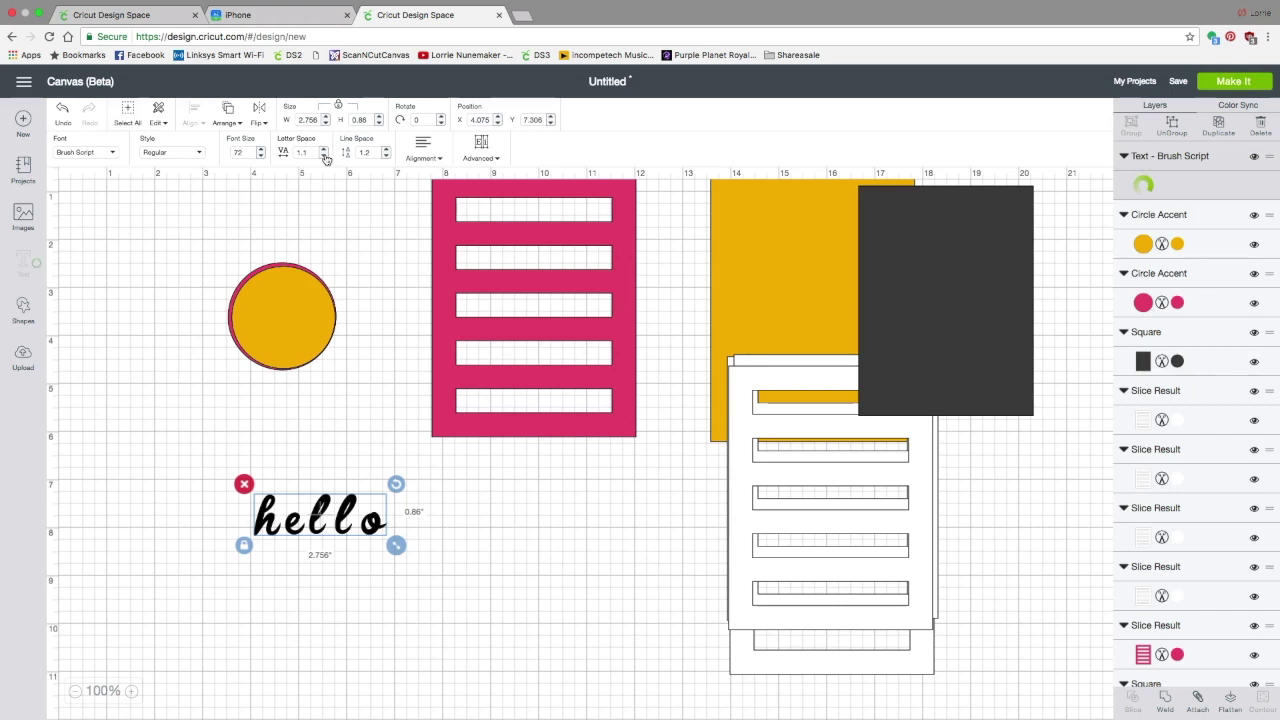
# Step: Reduce the hello letter spacing from 1.1 down to 0
pyautogui.click(324, 157)
pyautogui.click(324, 157)
pyautogui.click(324, 157)
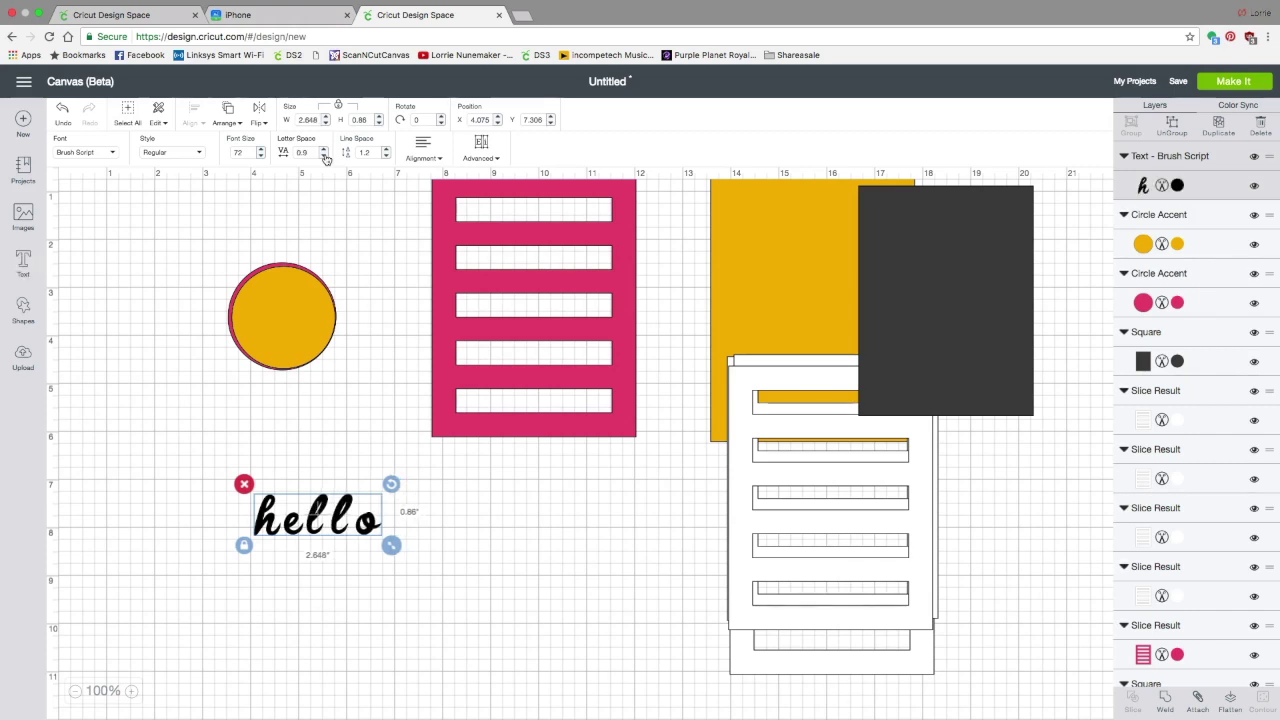
pyautogui.click(324, 157)
pyautogui.click(324, 157)
pyautogui.click(324, 157)
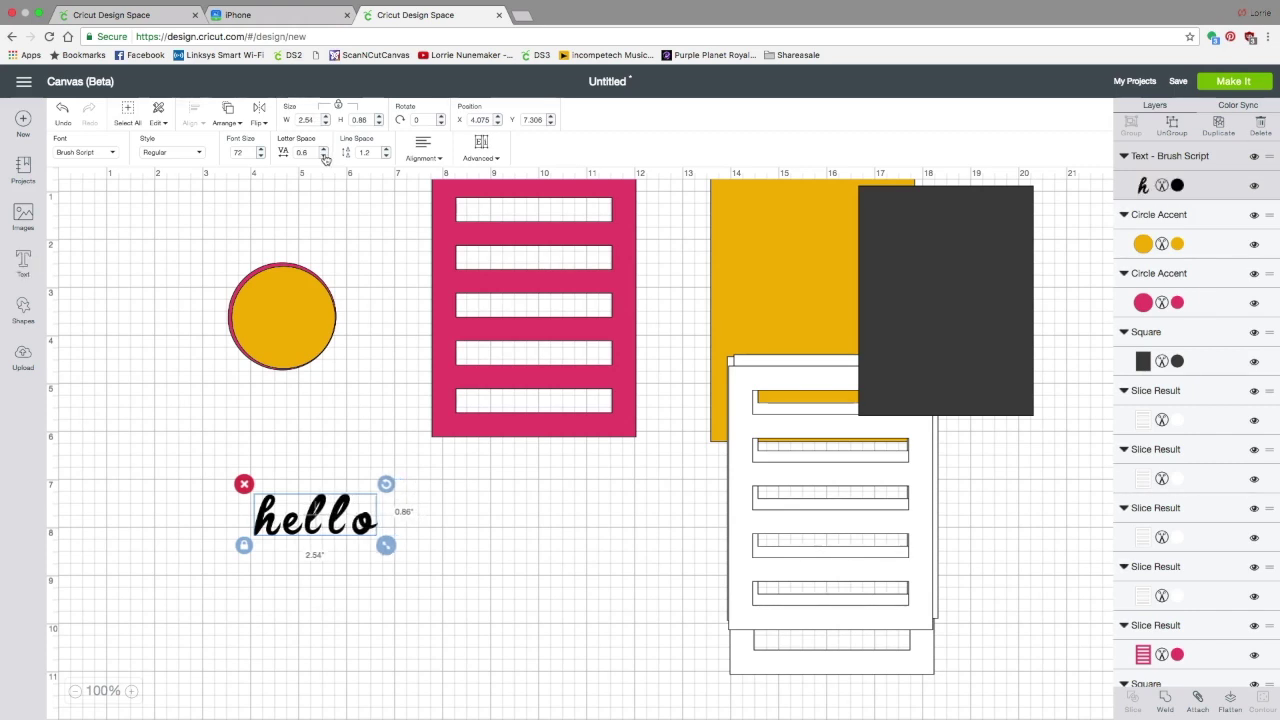
pyautogui.click(324, 157)
pyautogui.click(324, 157)
pyautogui.click(324, 157)
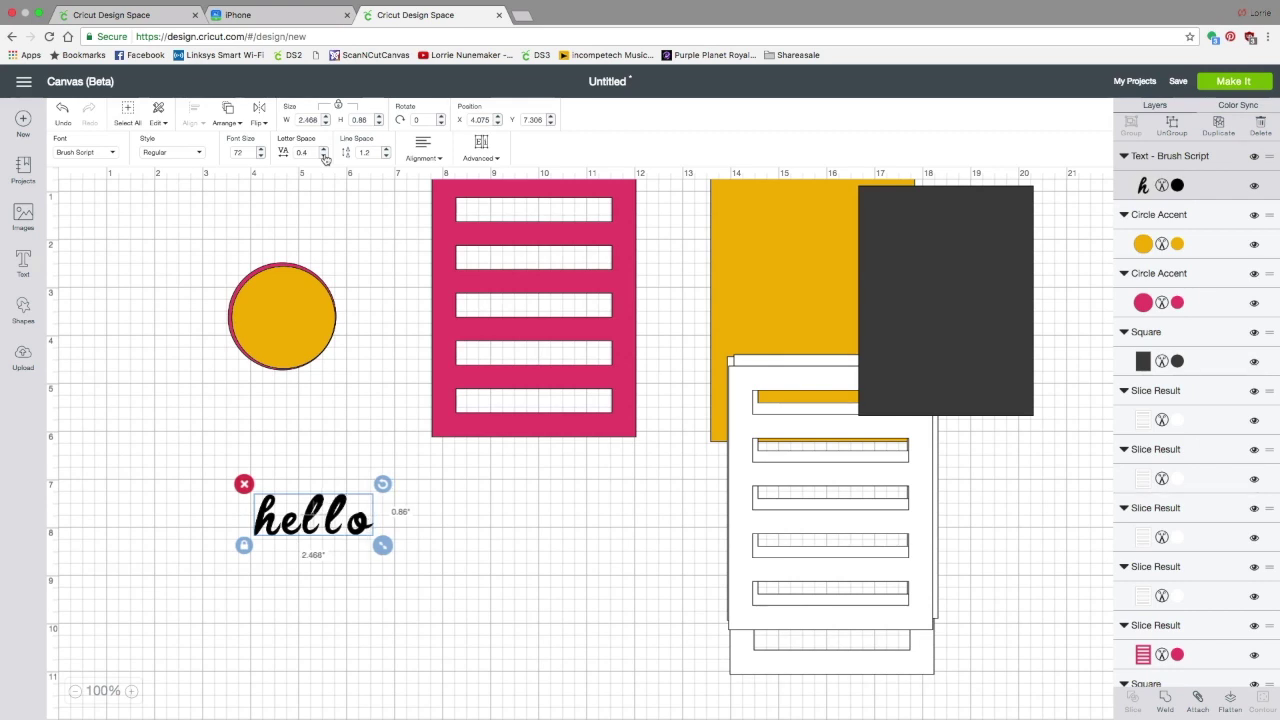
pyautogui.click(324, 157)
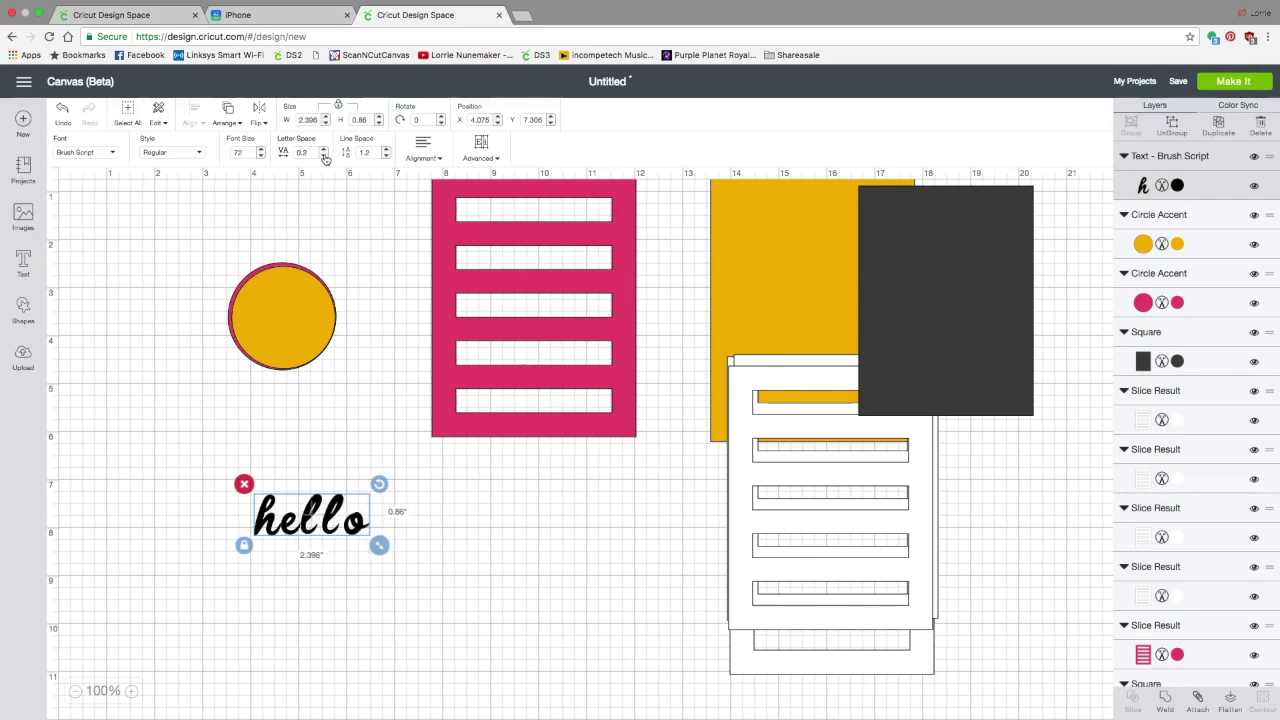
pyautogui.click(324, 157)
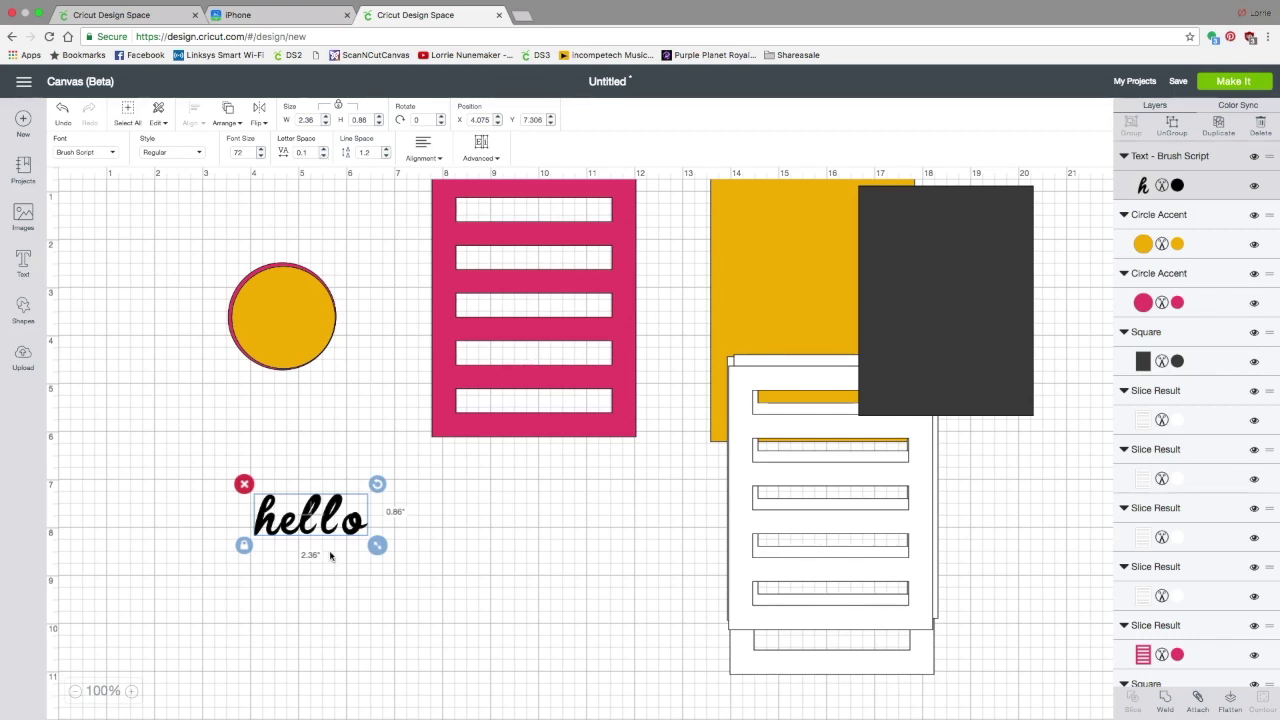
pyautogui.click(323, 156)
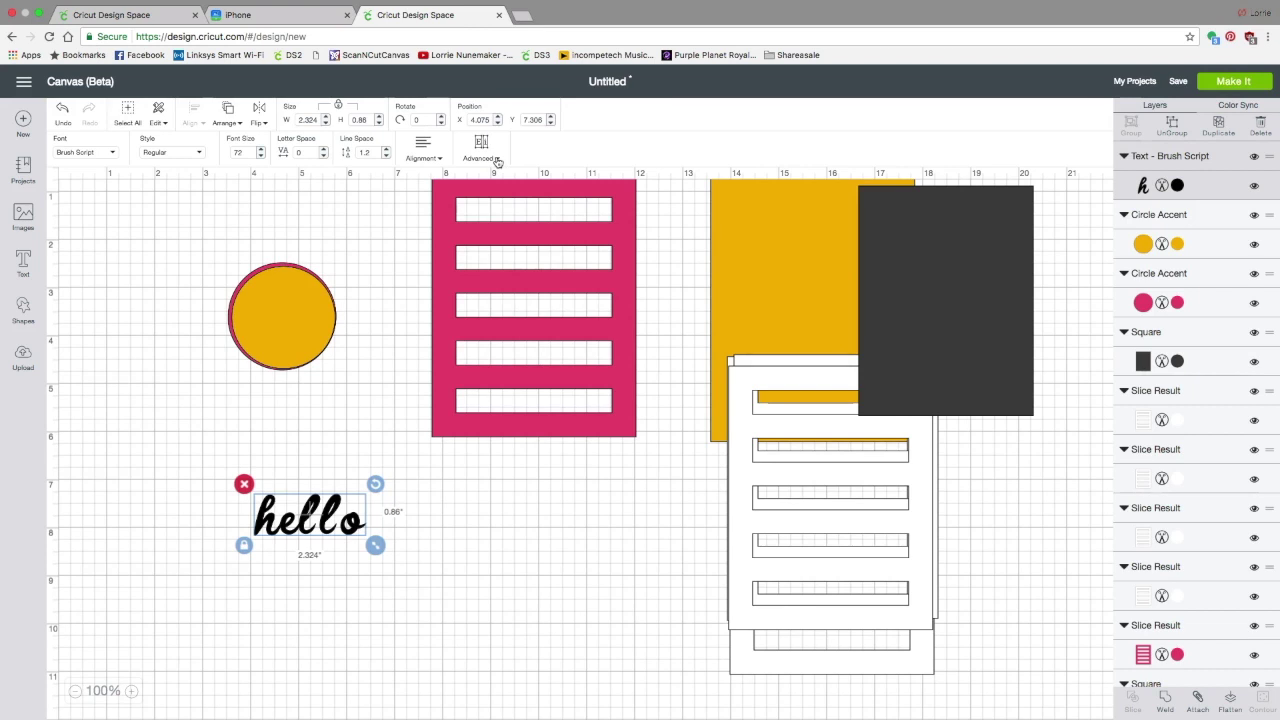
pyautogui.click(497, 162)
# Step: Ungroup hello to letters and nudge the second l and the o left so they touch
pyautogui.click(481, 180)
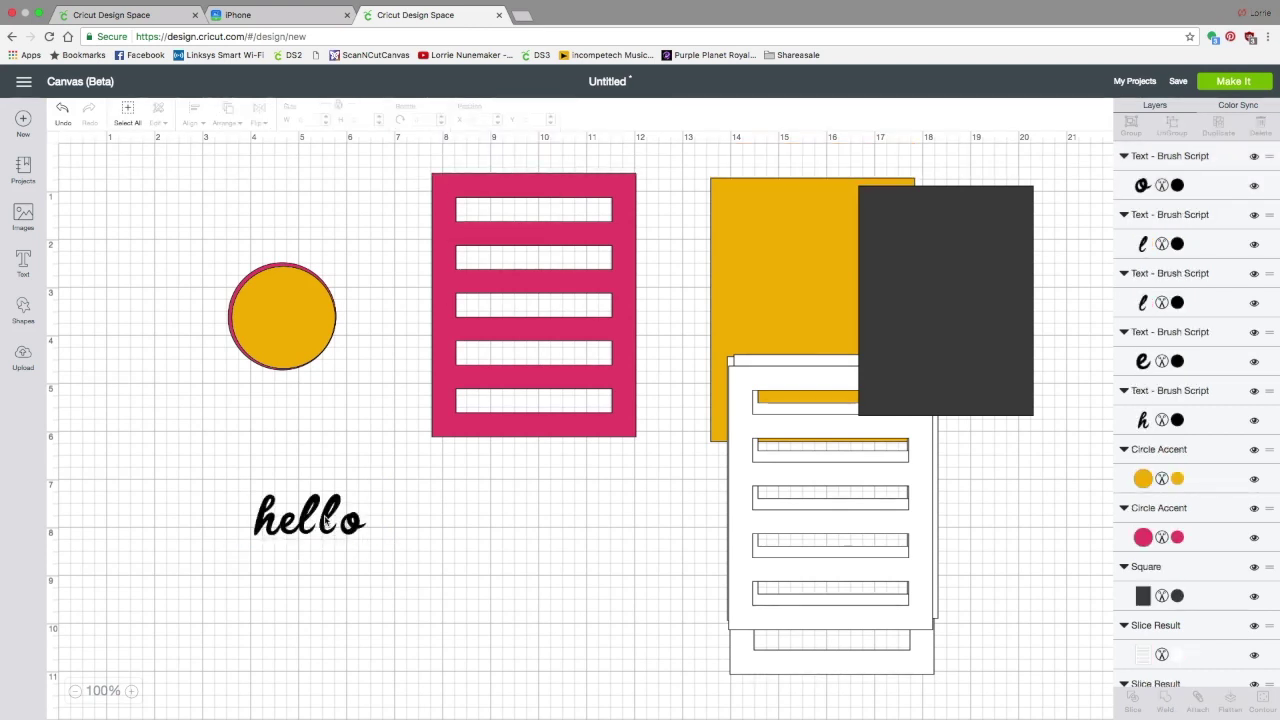
pyautogui.click(325, 520)
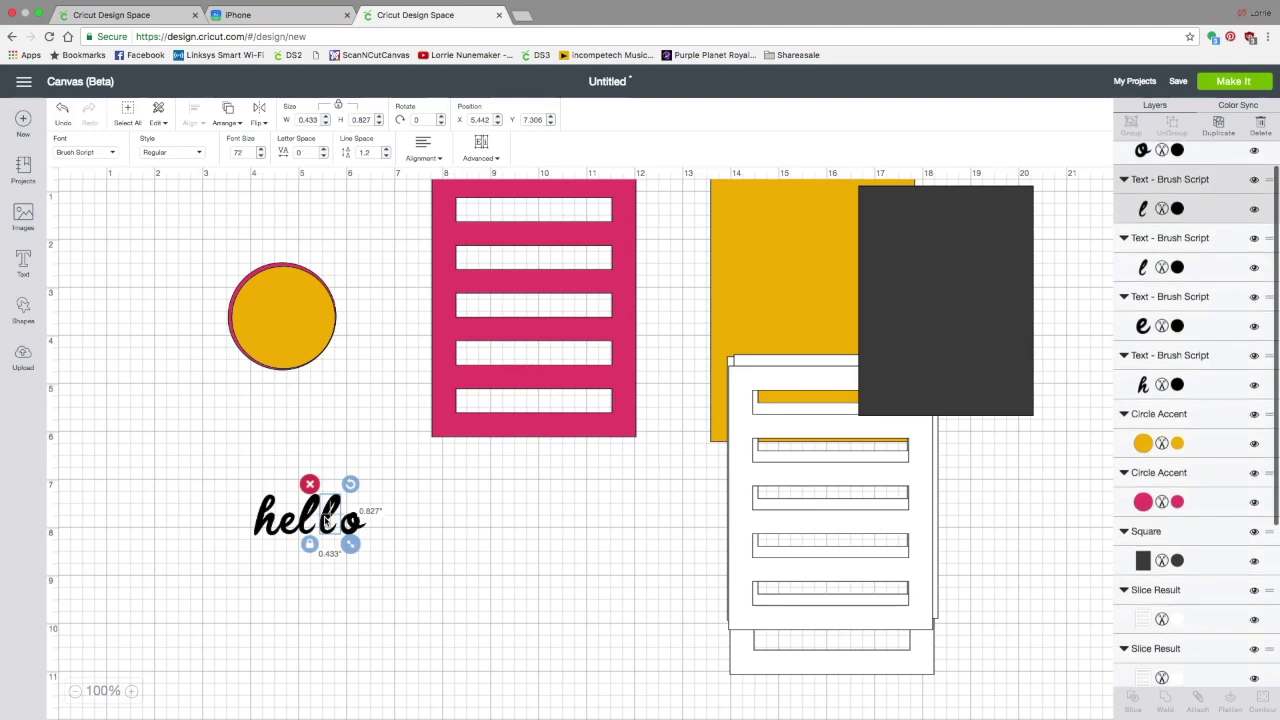
pyautogui.moveTo(325, 520); pyautogui.dragTo(320, 520)
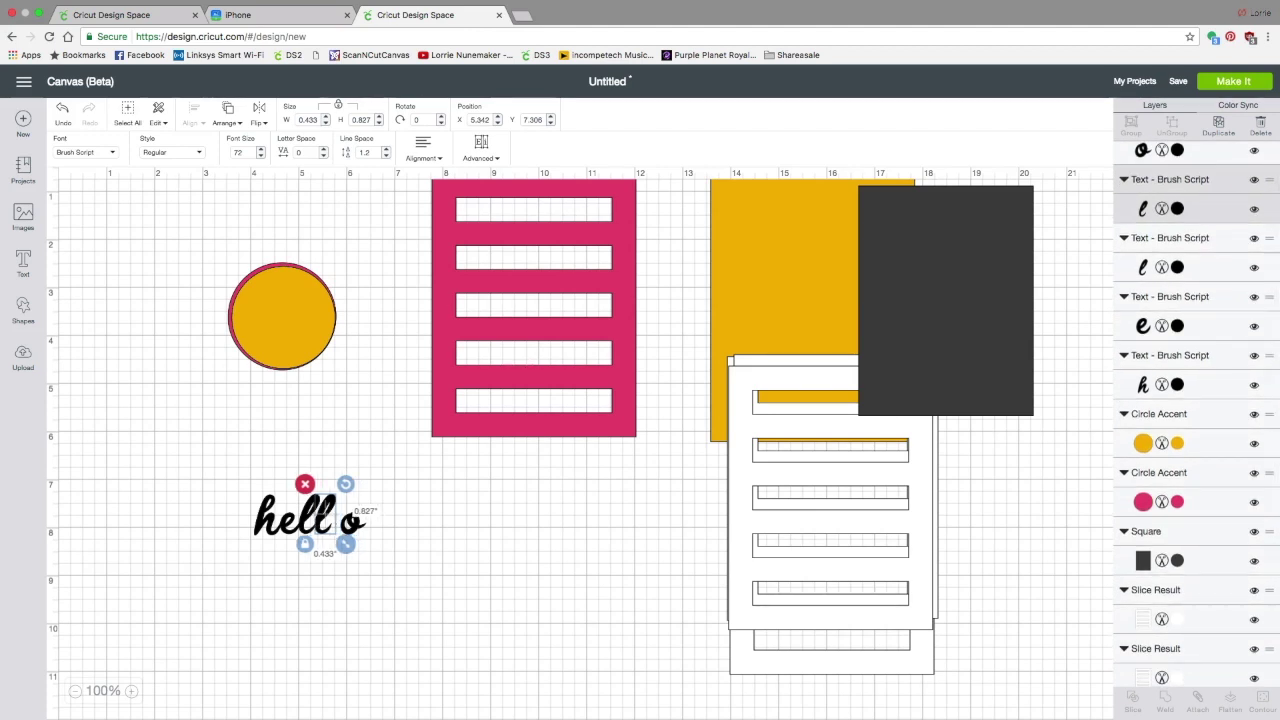
pyautogui.click(350, 522)
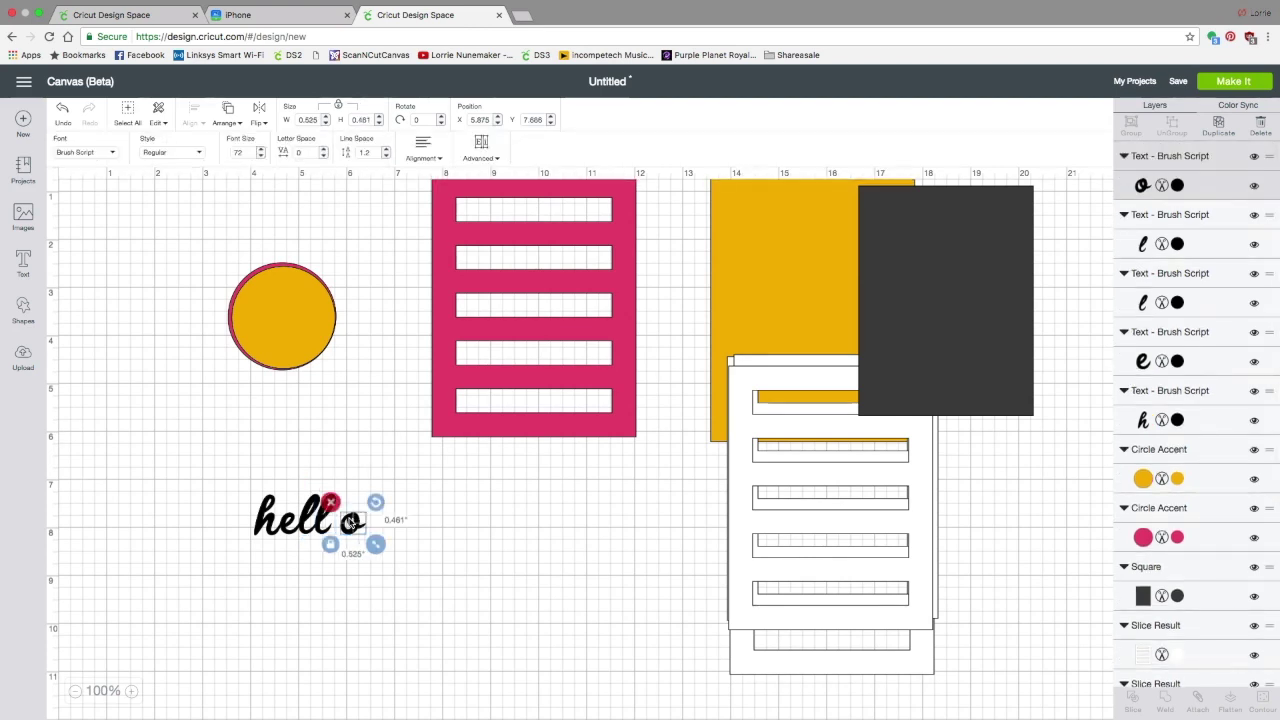
pyautogui.moveTo(350, 522); pyautogui.dragTo(340, 521)
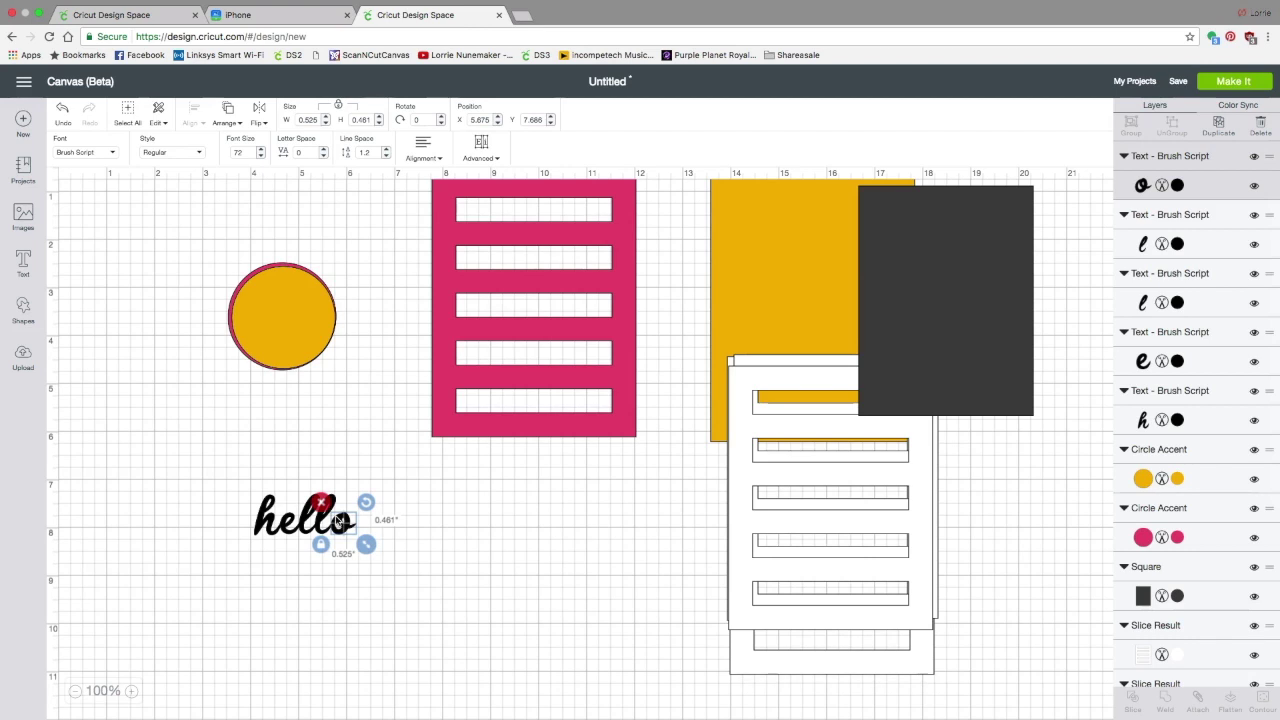
# Step: Select all five letters and weld them into a single Weld Result layer
pyautogui.click(397, 554)
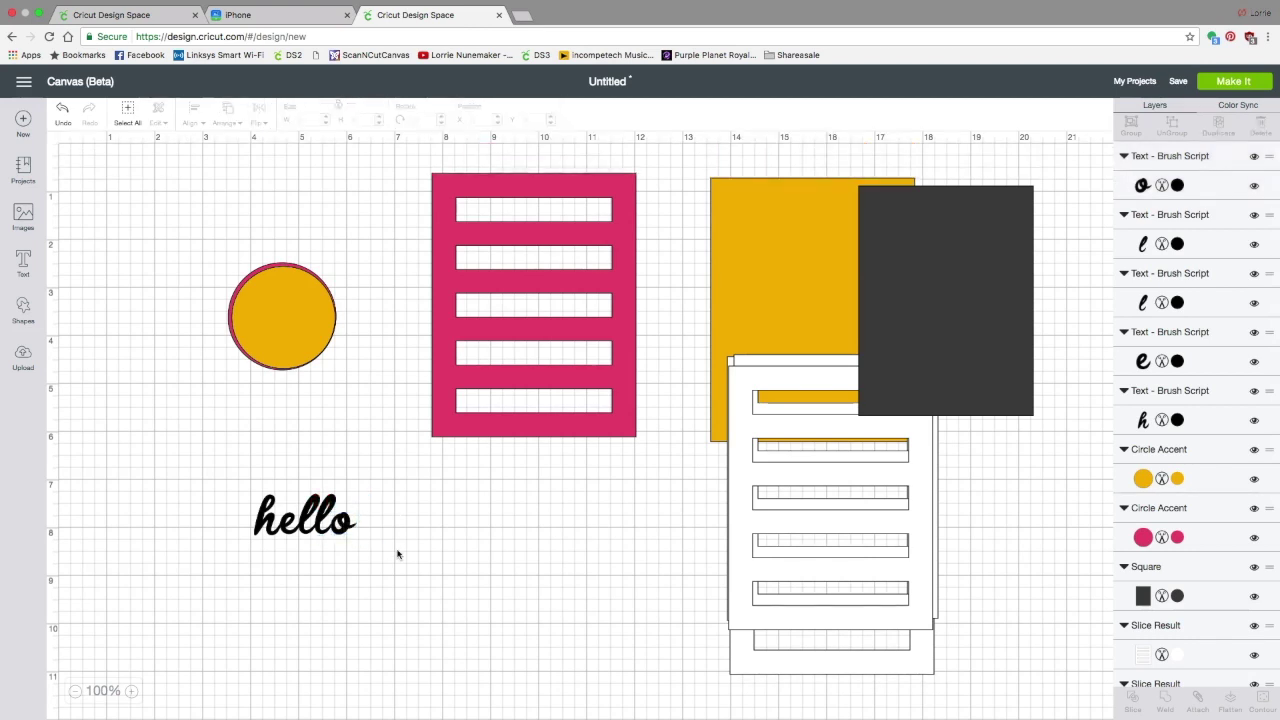
pyautogui.moveTo(197, 461); pyautogui.dragTo(392, 575)
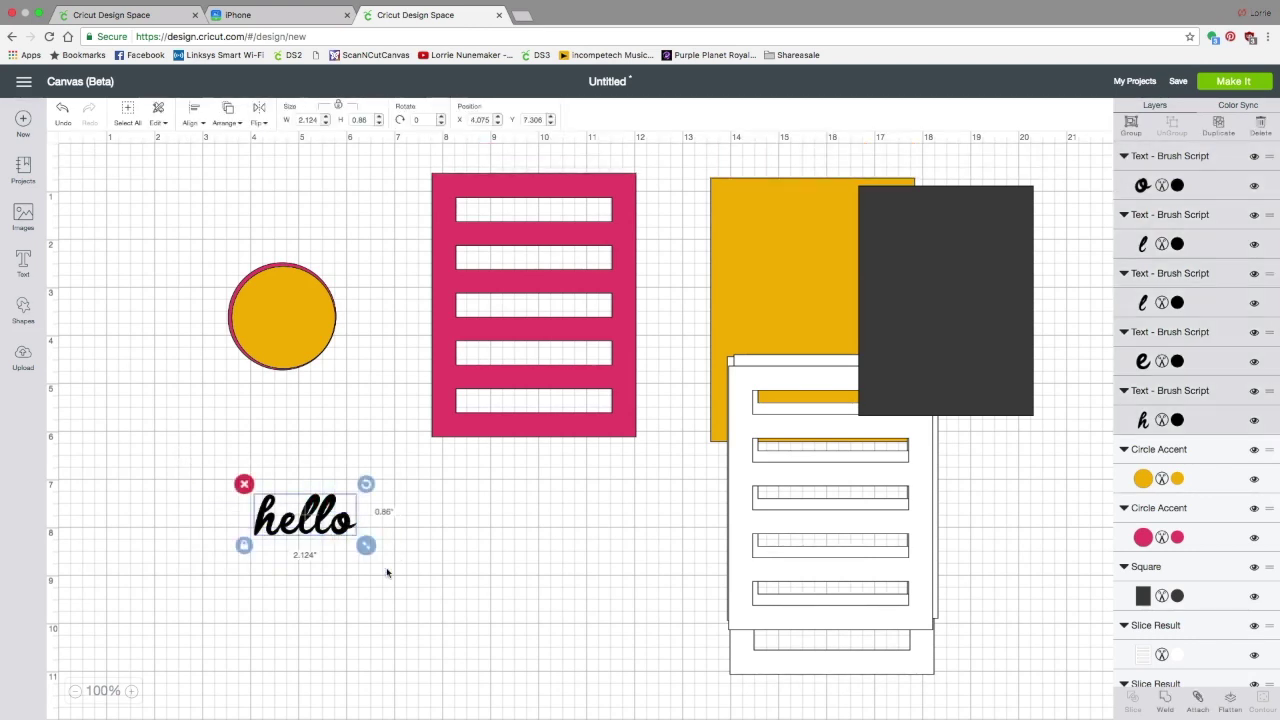
pyautogui.click(1165, 700)
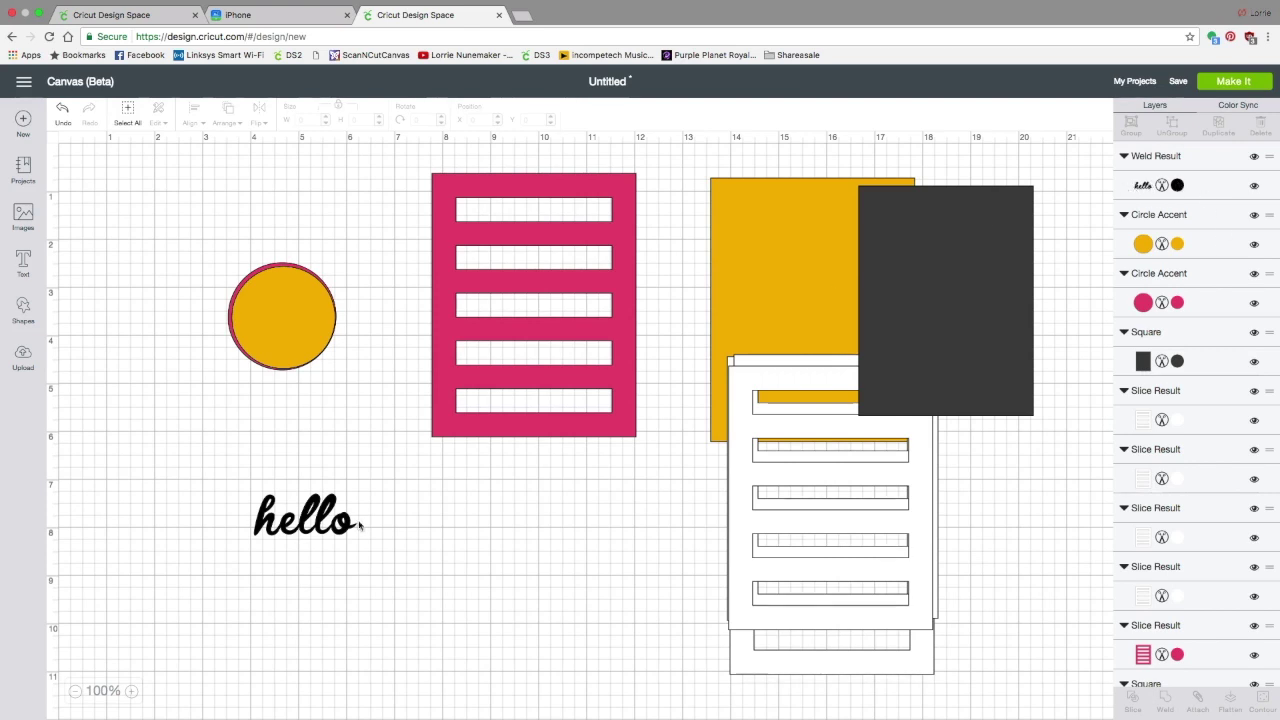
# Step: Position the 1.666 × 0.675 inch welded hello across the middle of the yellow-over-pink circle
pyautogui.moveTo(326, 534); pyautogui.dragTo(340, 512)
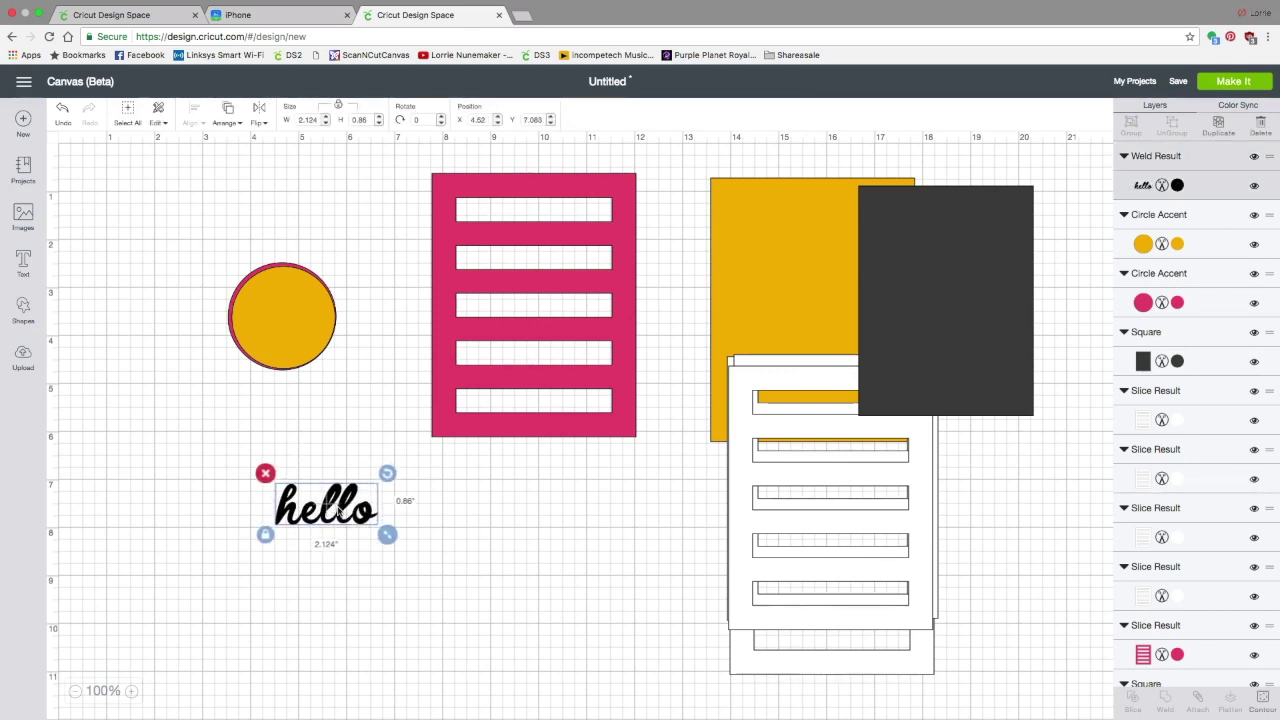
pyautogui.moveTo(324, 513); pyautogui.dragTo(287, 312)
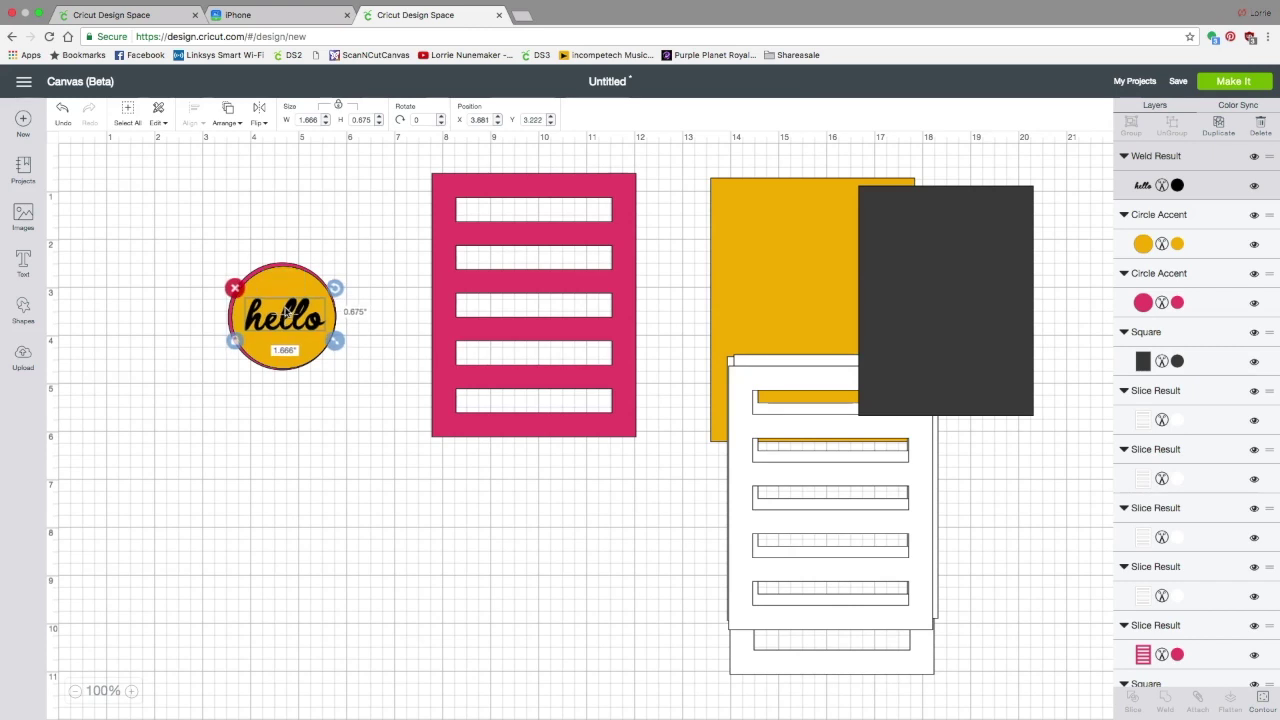
pyautogui.click(324, 477)
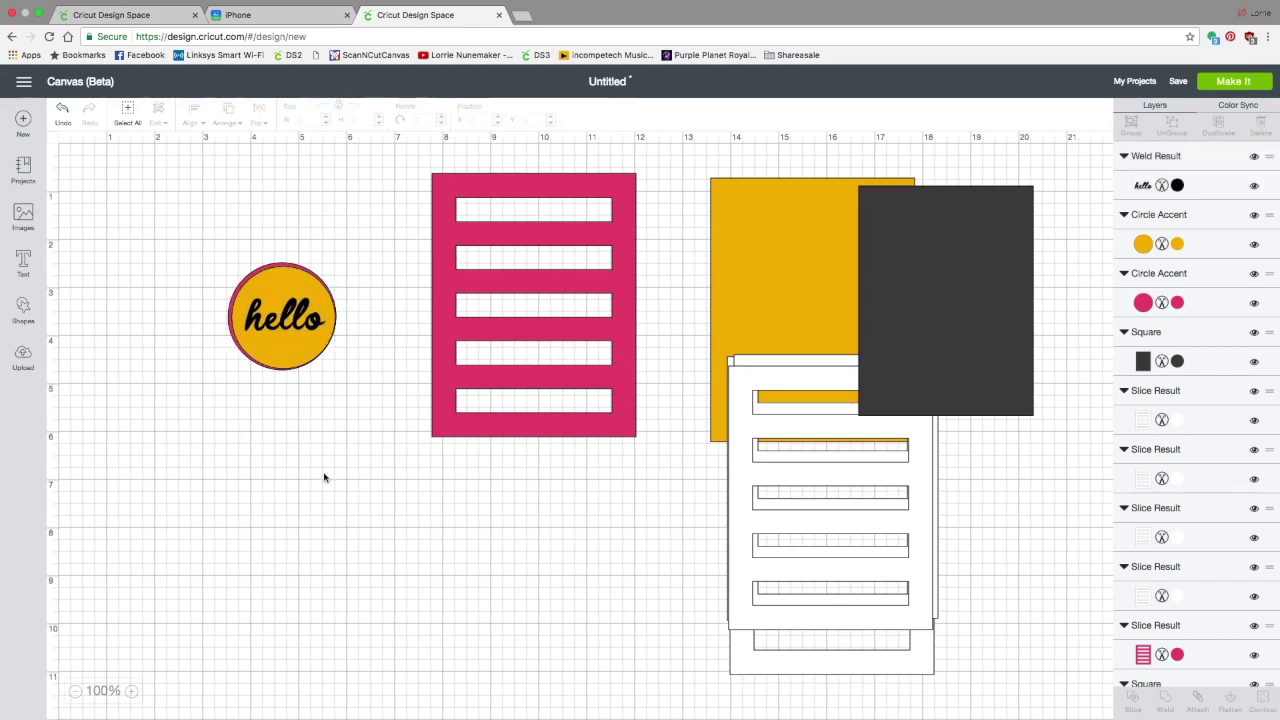
pyautogui.hscroll(1, 324, 477)
pyautogui.click(272, 338)
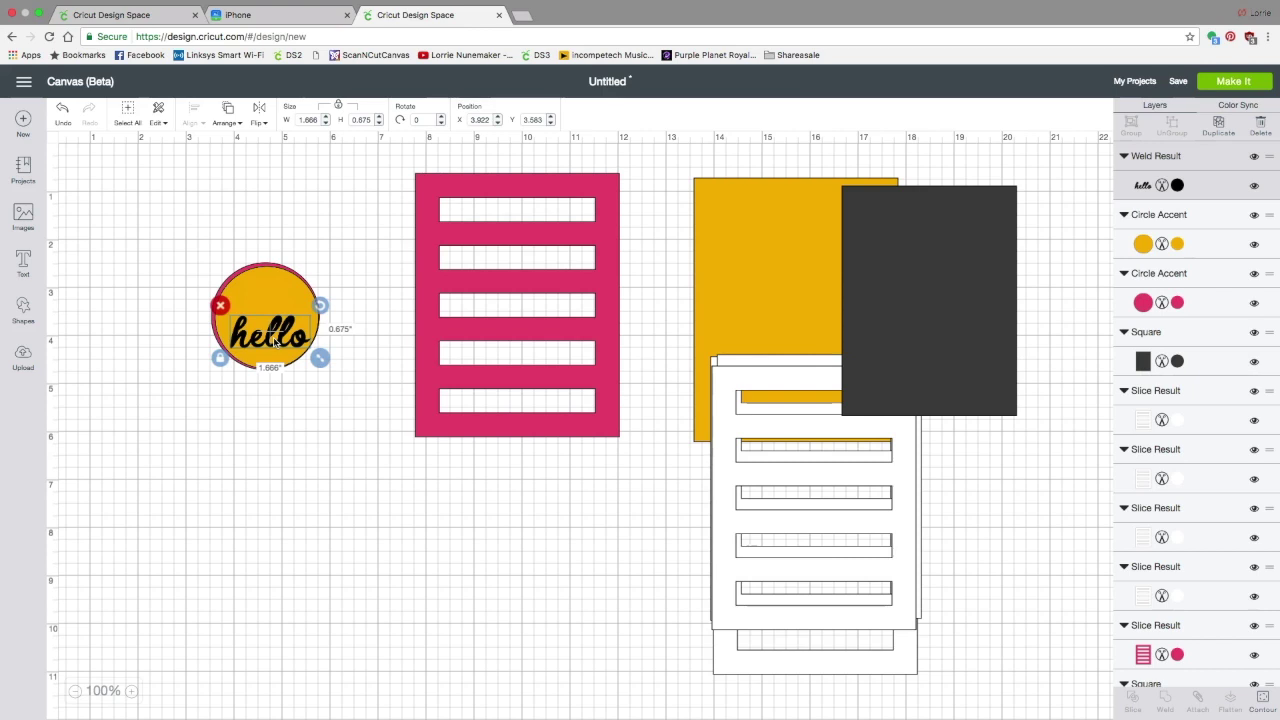
pyautogui.scroll(-1, 275, 342)
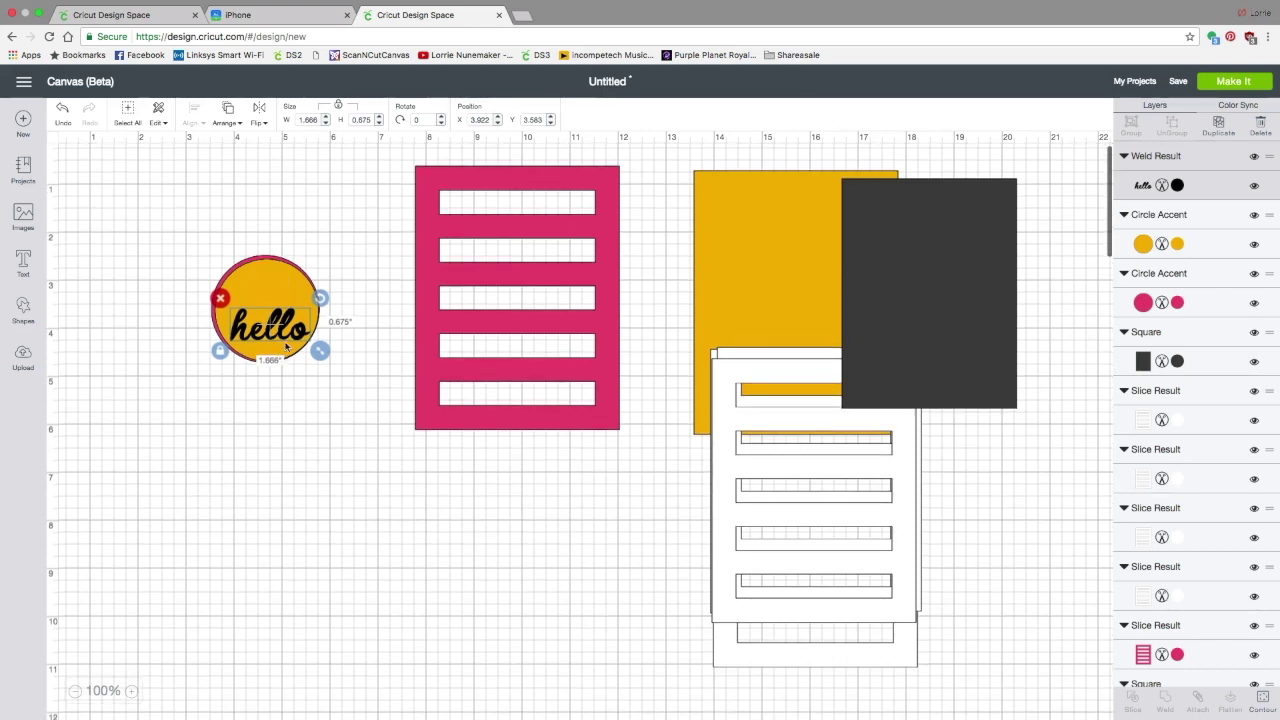
# Step: Duplicate the welded hello four times for five 1.666 × 0.675 inch copies
pyautogui.click(1219, 124)
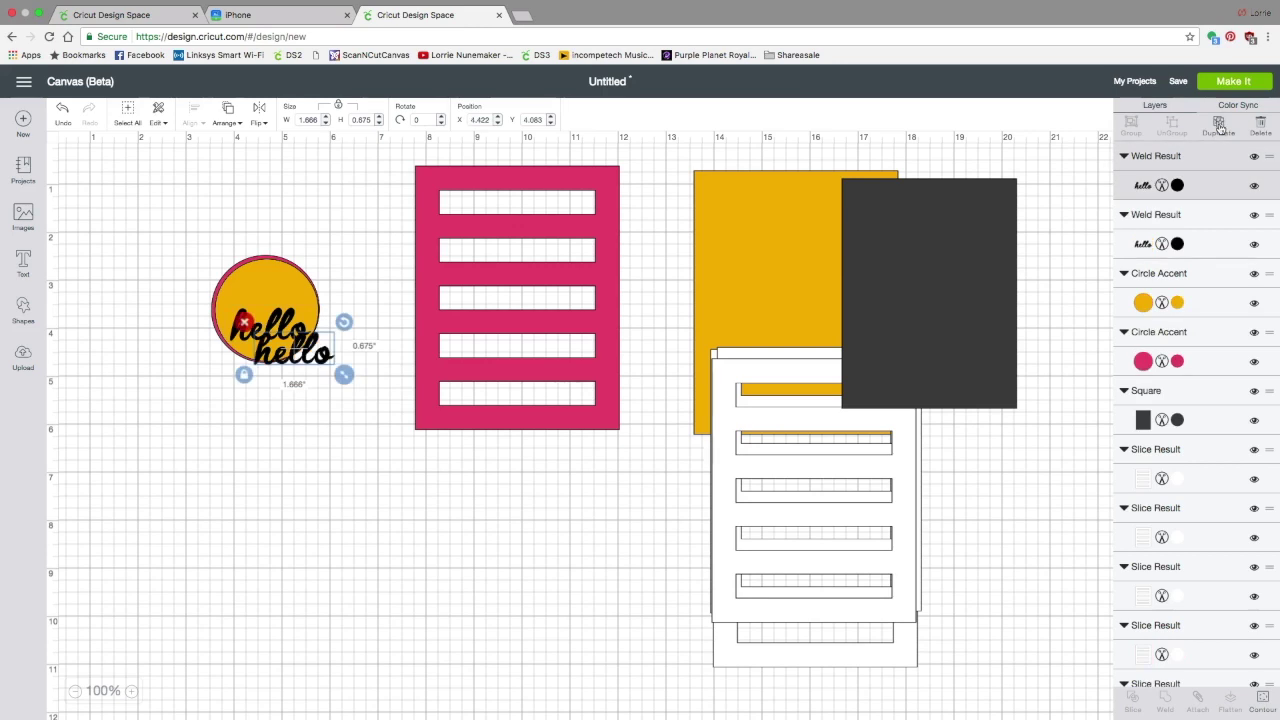
pyautogui.click(1219, 124)
pyautogui.click(1219, 124)
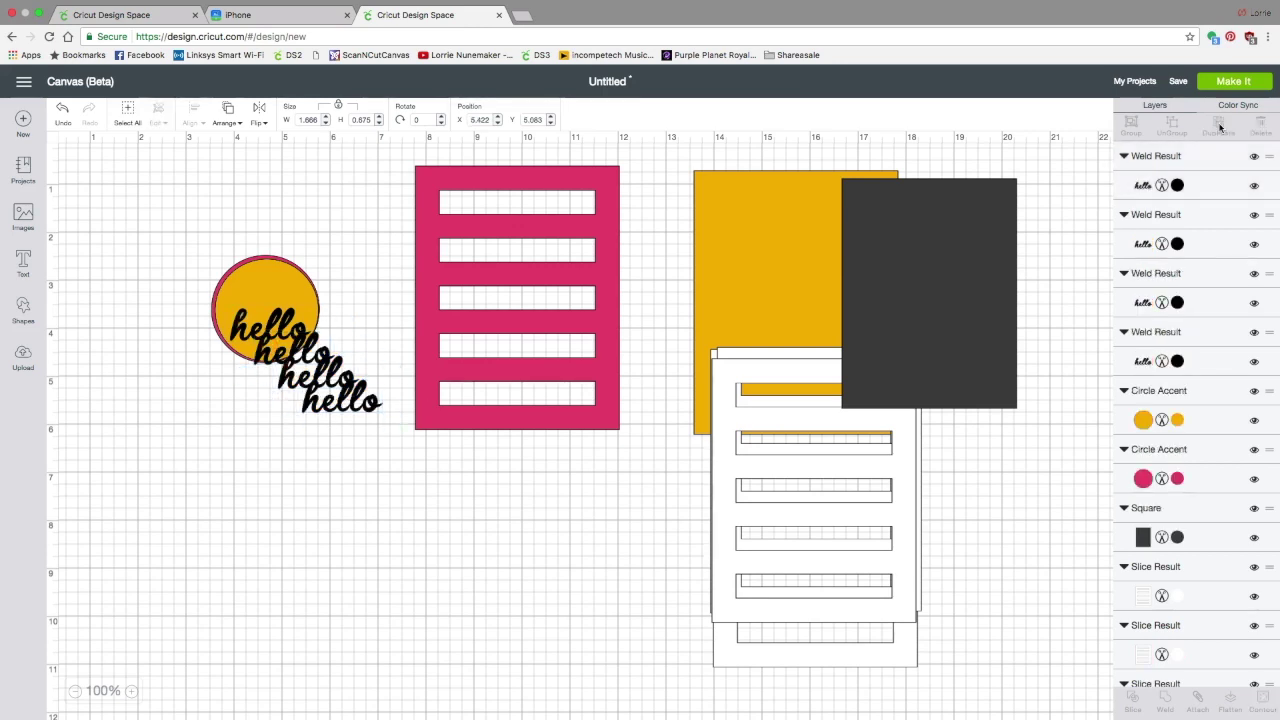
pyautogui.click(1219, 124)
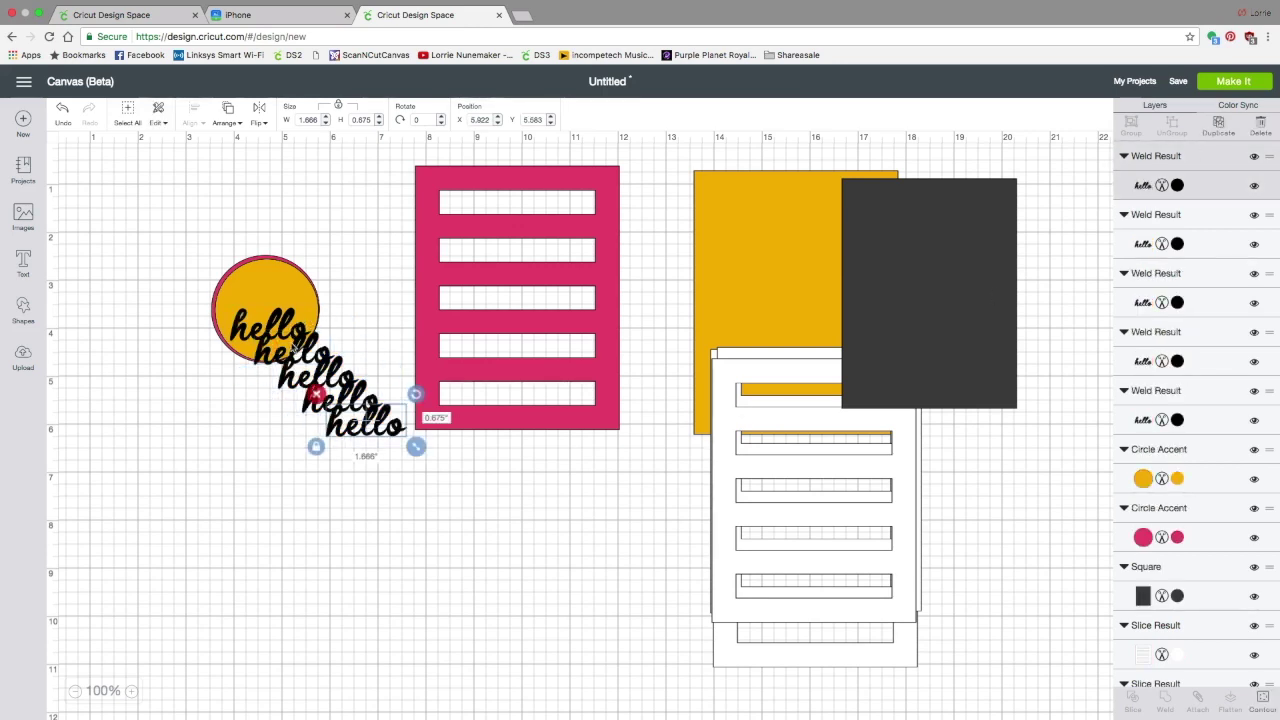
pyautogui.click(480, 495)
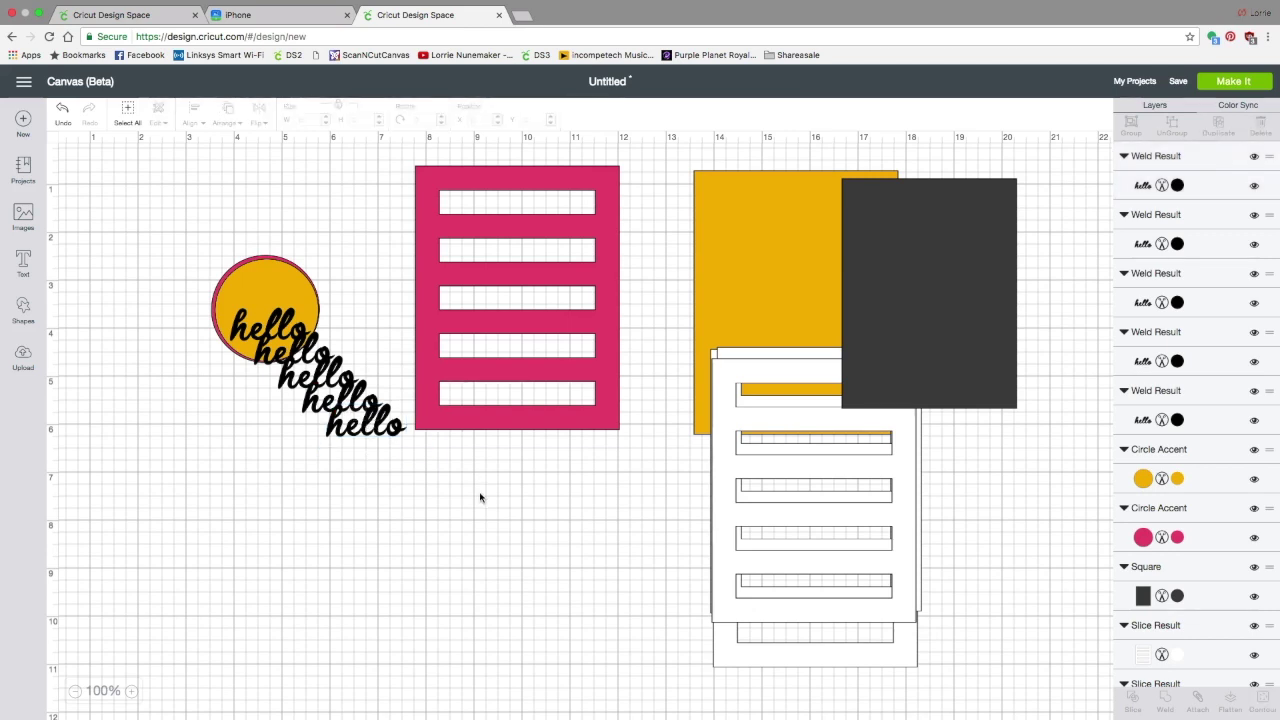